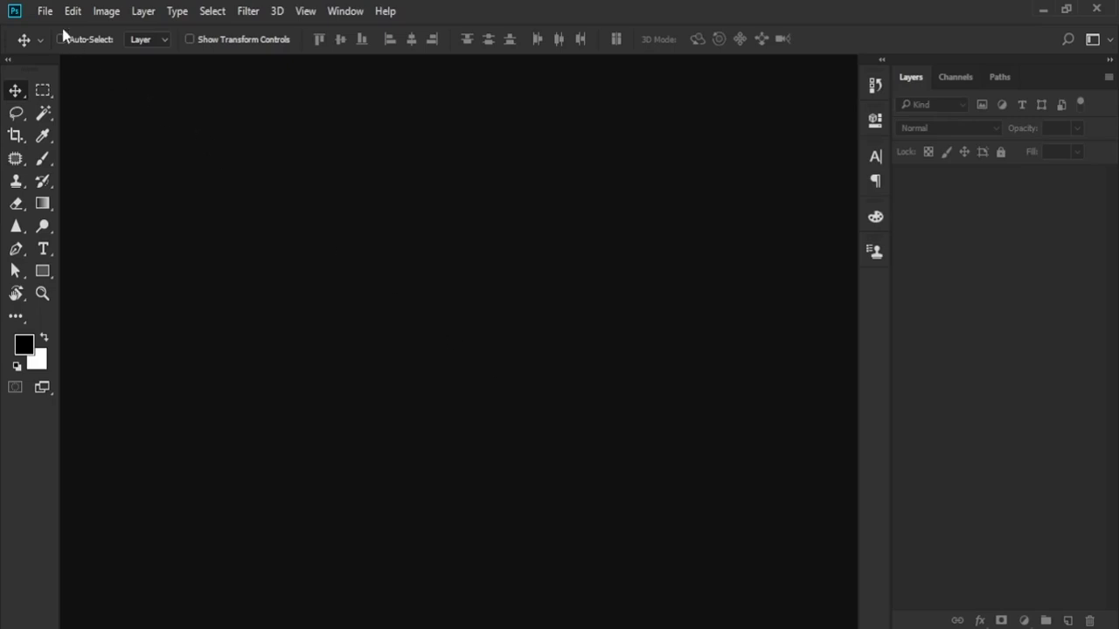
Step: Create a new portrait document in inches: width 8.5, height 11, resolution 300 ppi
click(45, 10)
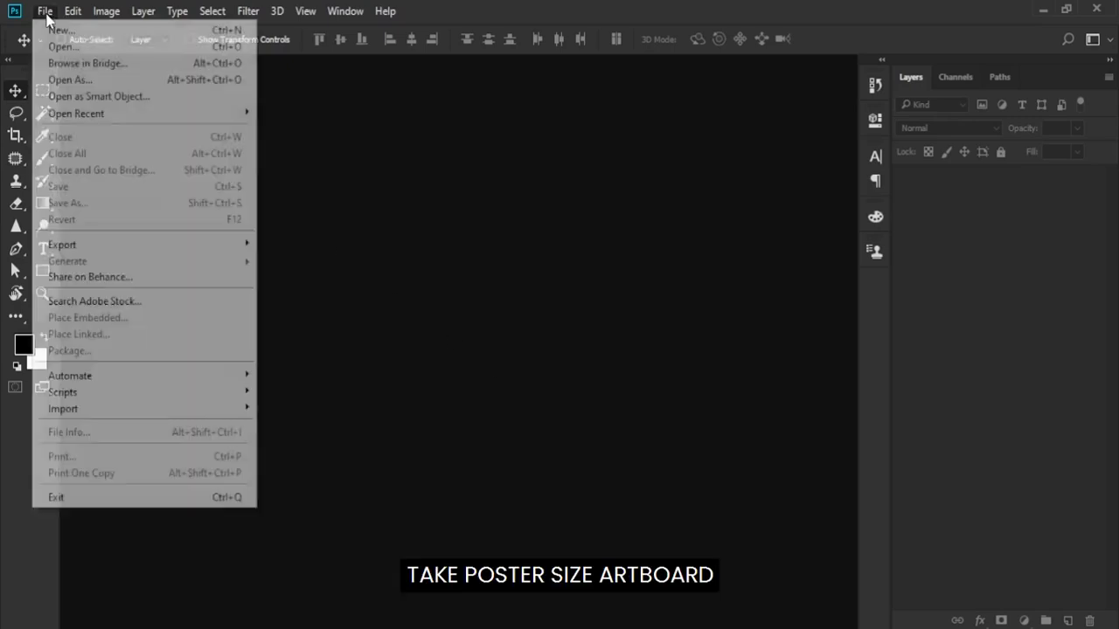
click(49, 31)
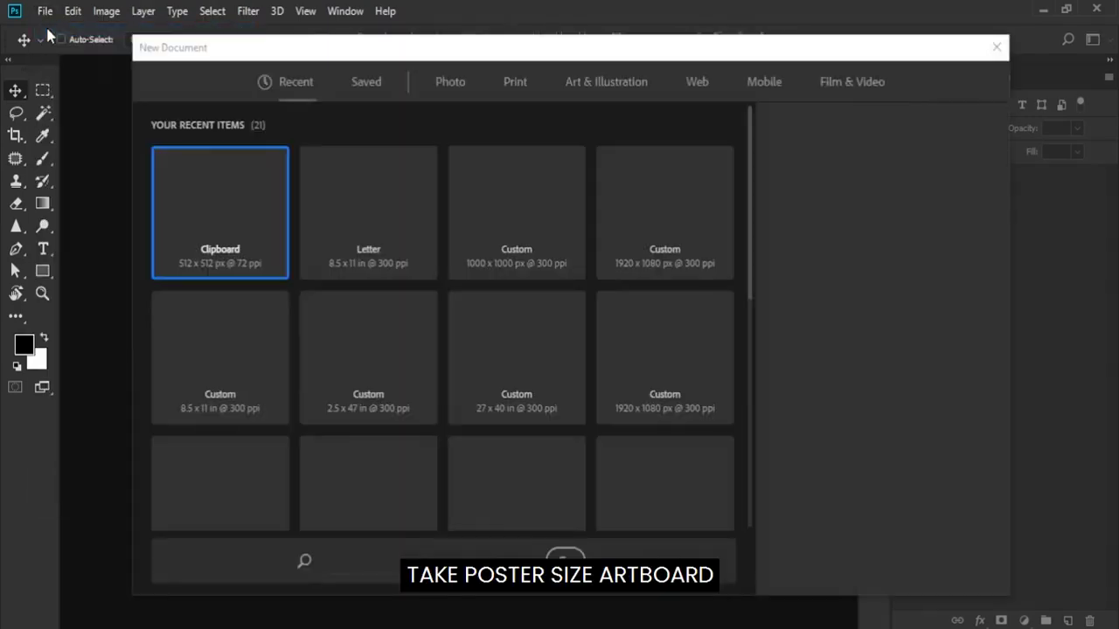
click(861, 210)
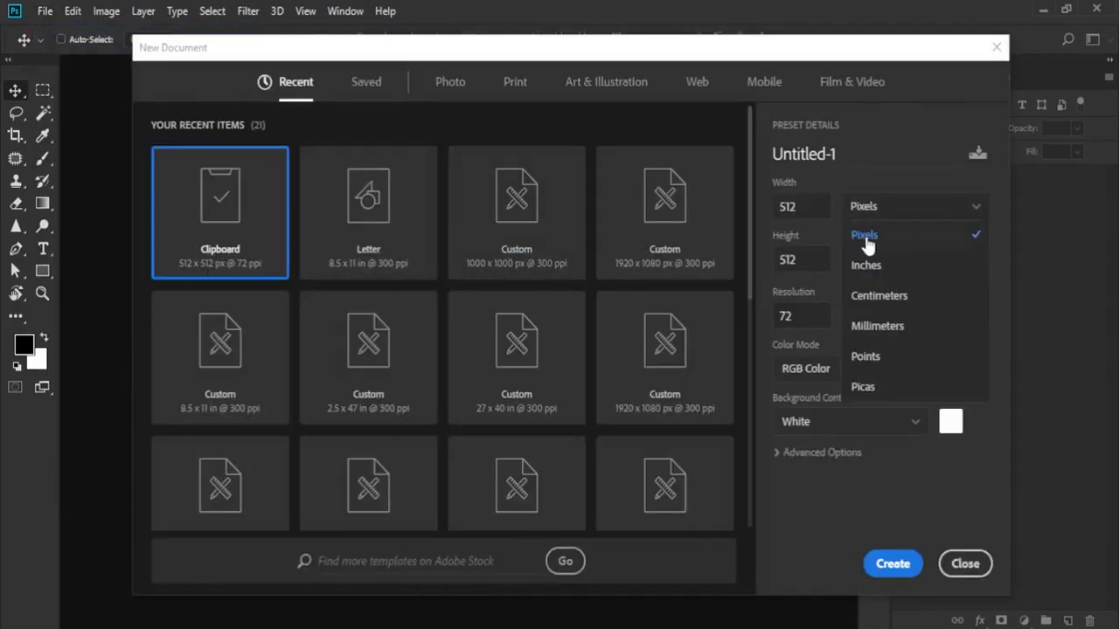
click(865, 265)
click(826, 214)
text(8.5)
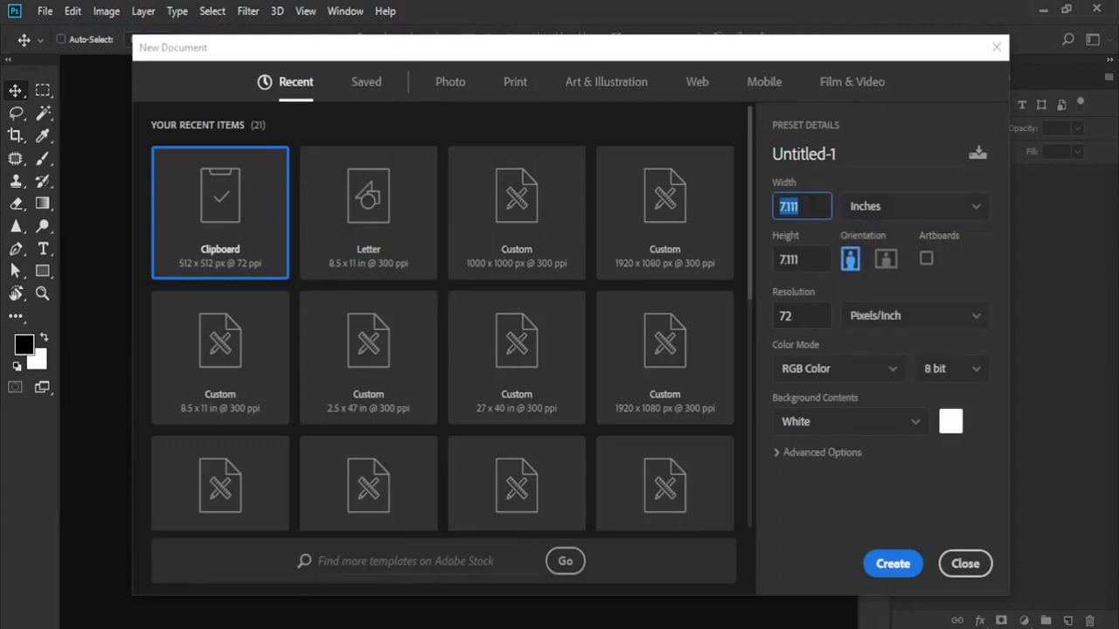
click(805, 259)
text(11)
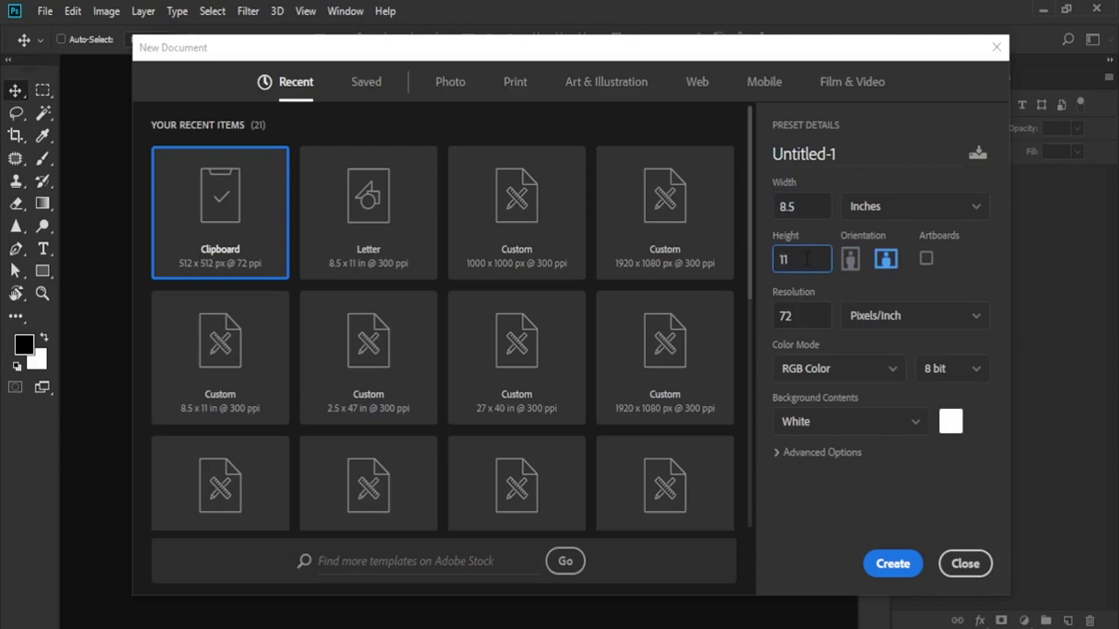
click(808, 320)
text(300)
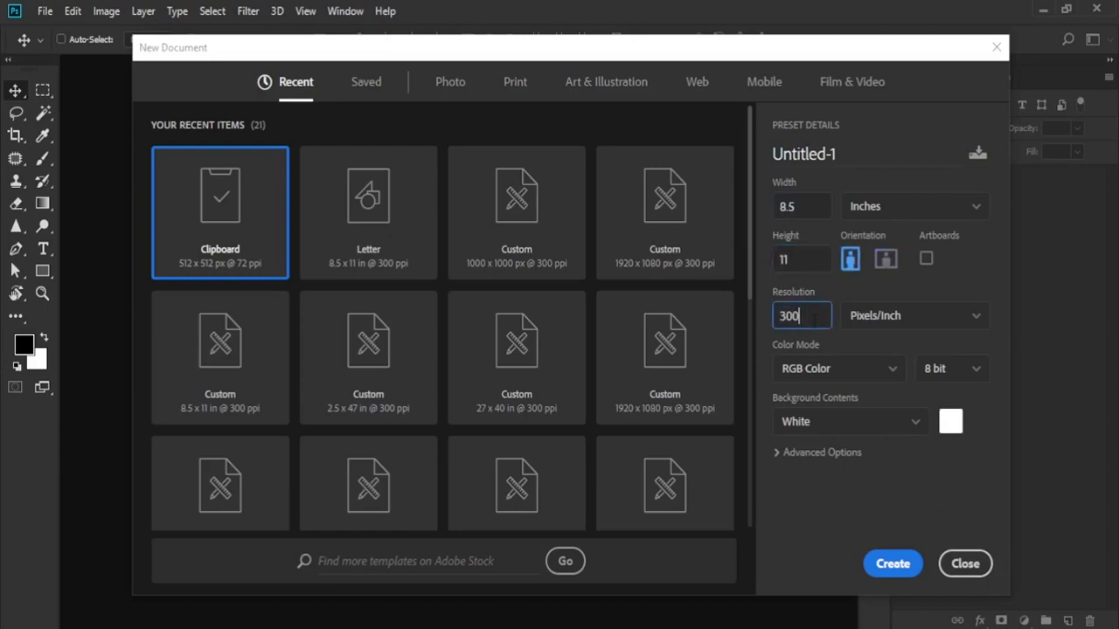
click(883, 566)
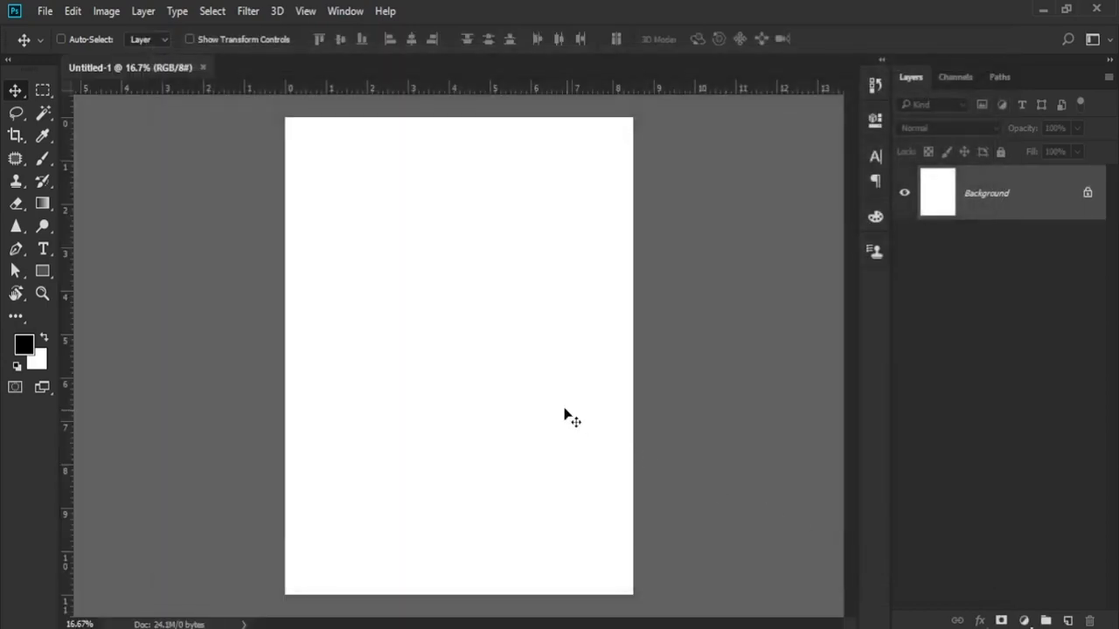
Step: Add a black #000000 Solid Color fill layer, Color Fill 1, over the white canvas
scroll(550, 410, down, 1)
scroll(541, 404, down, 1)
scroll(525, 401, down, 1)
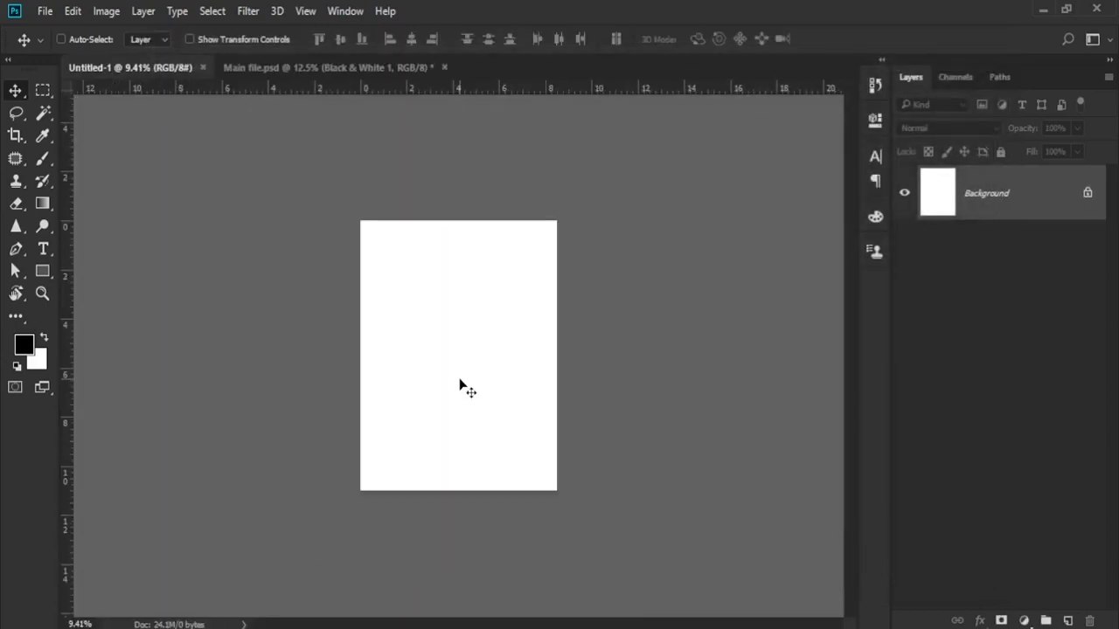
scroll(474, 386, up, 1)
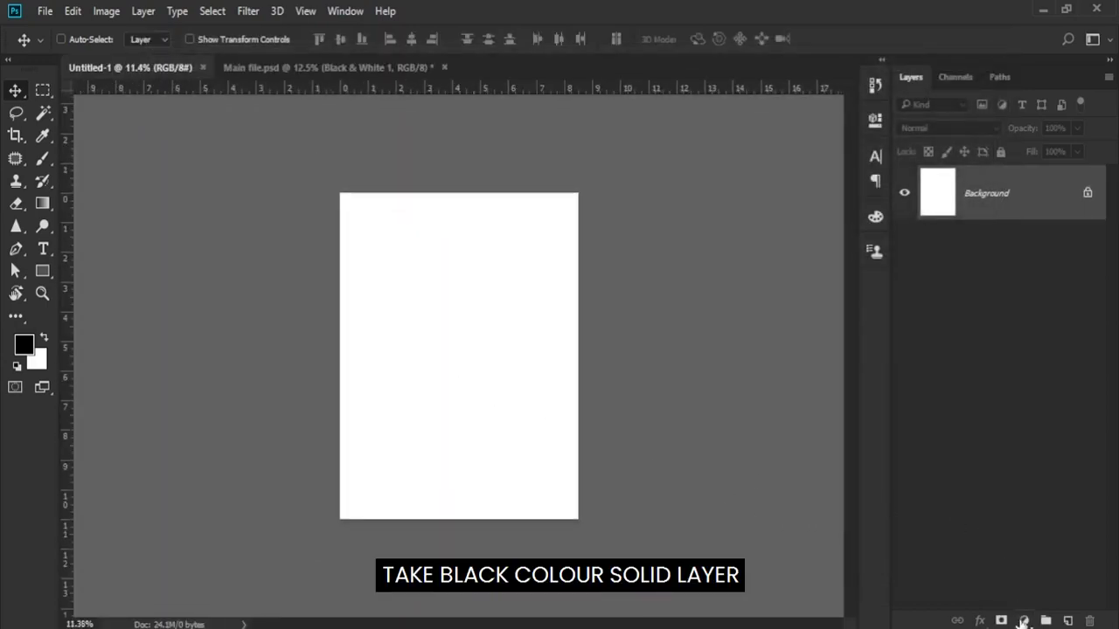
click(1023, 620)
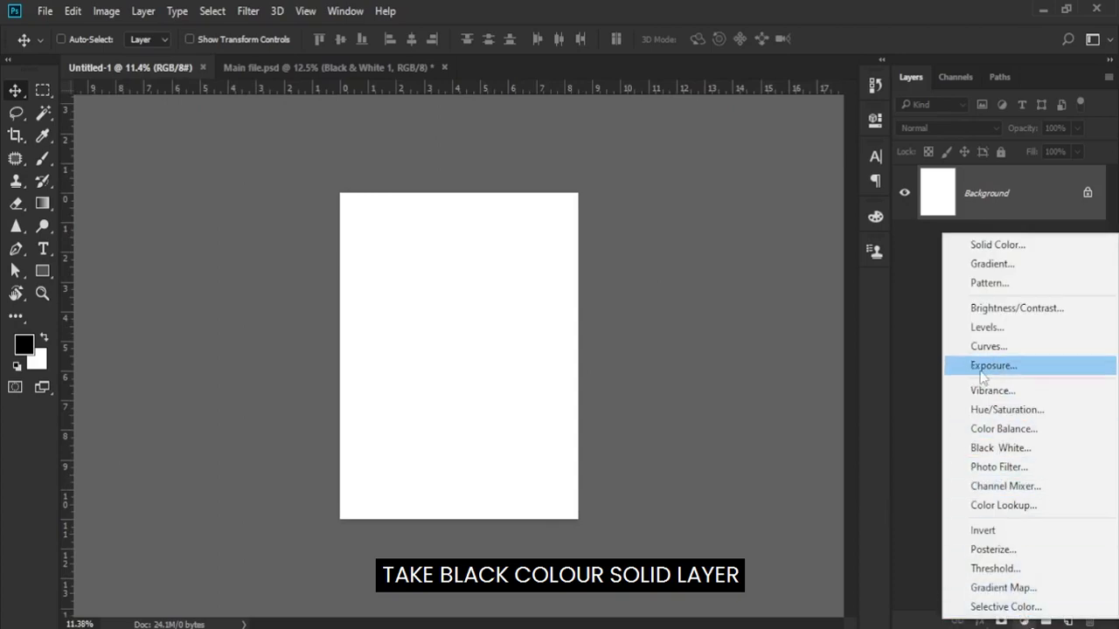
click(983, 247)
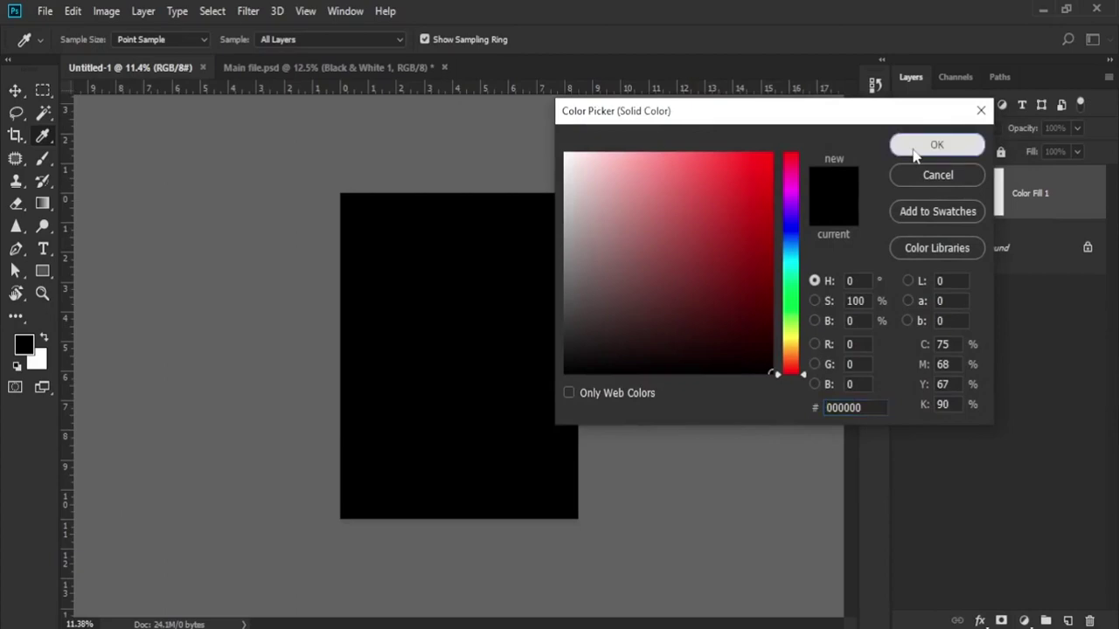
click(913, 146)
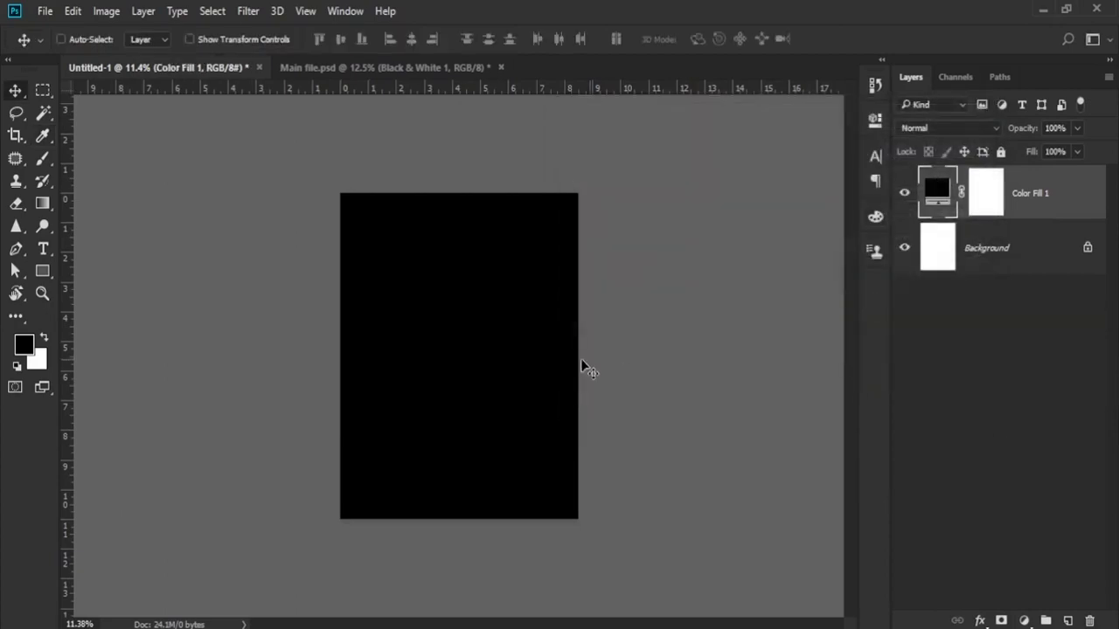
click(44, 11)
Step: Open the Dali-headshot and NEW images together
click(50, 48)
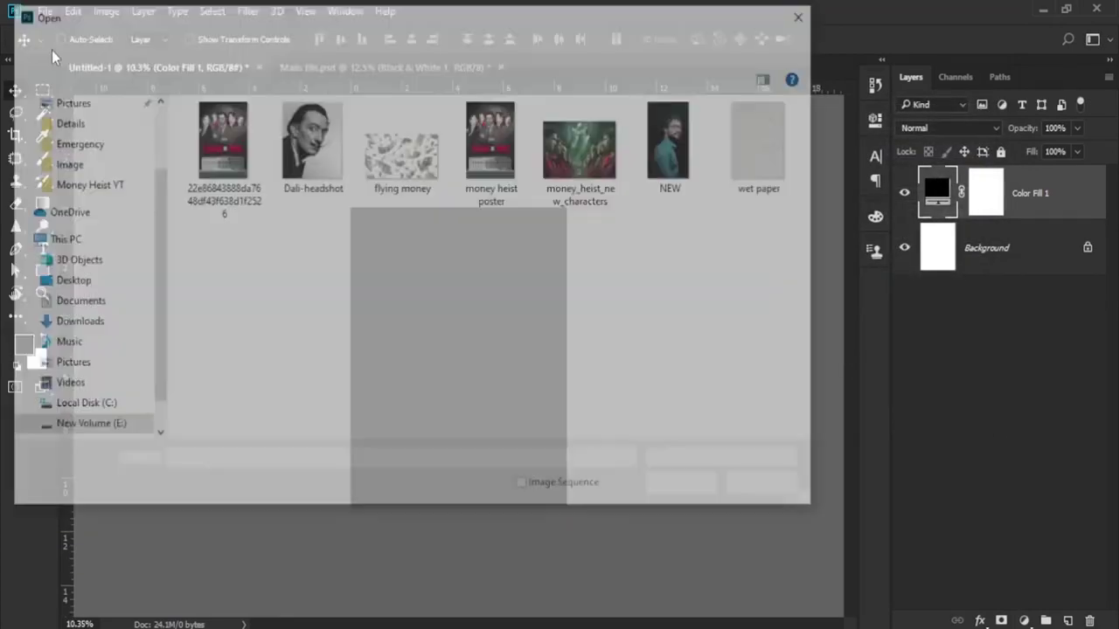
click(289, 173)
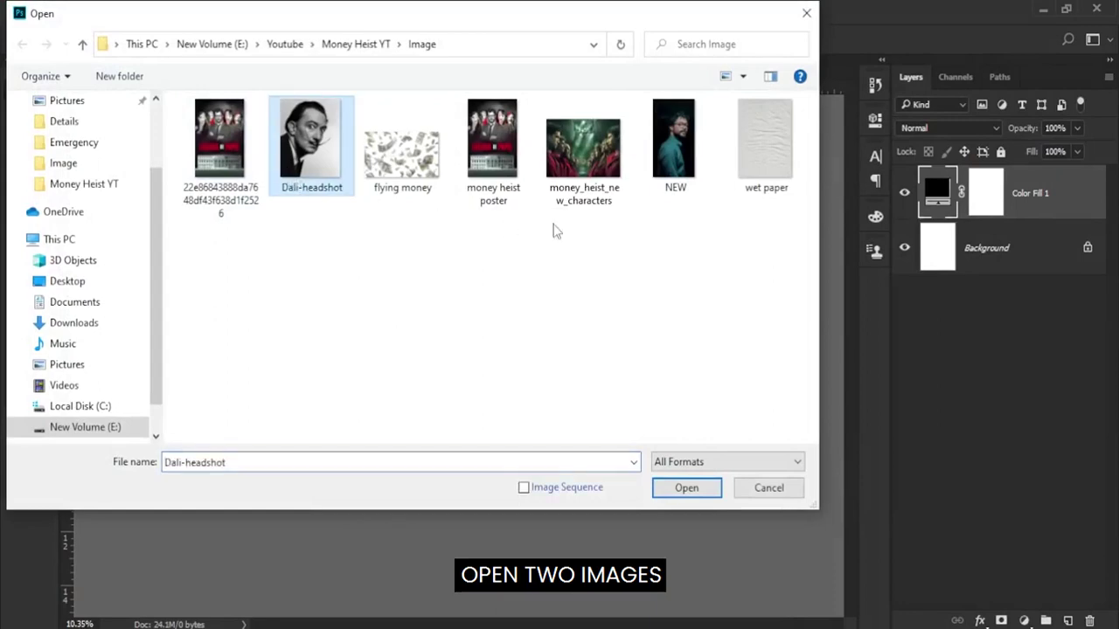
ctrl+click(673, 144)
click(704, 492)
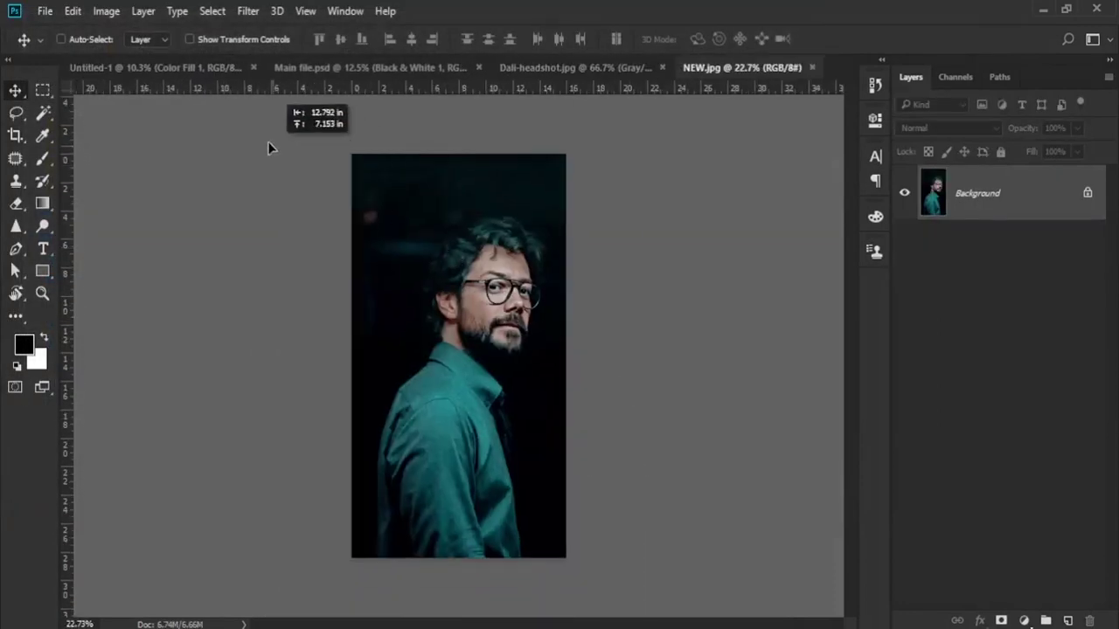
Step: Drag the NEW teal-shirt portrait into Untitled-1 as Layer 1, then close NEW.jpg
click(222, 69)
drag(222, 72, 429, 330)
key(ctrl+0)
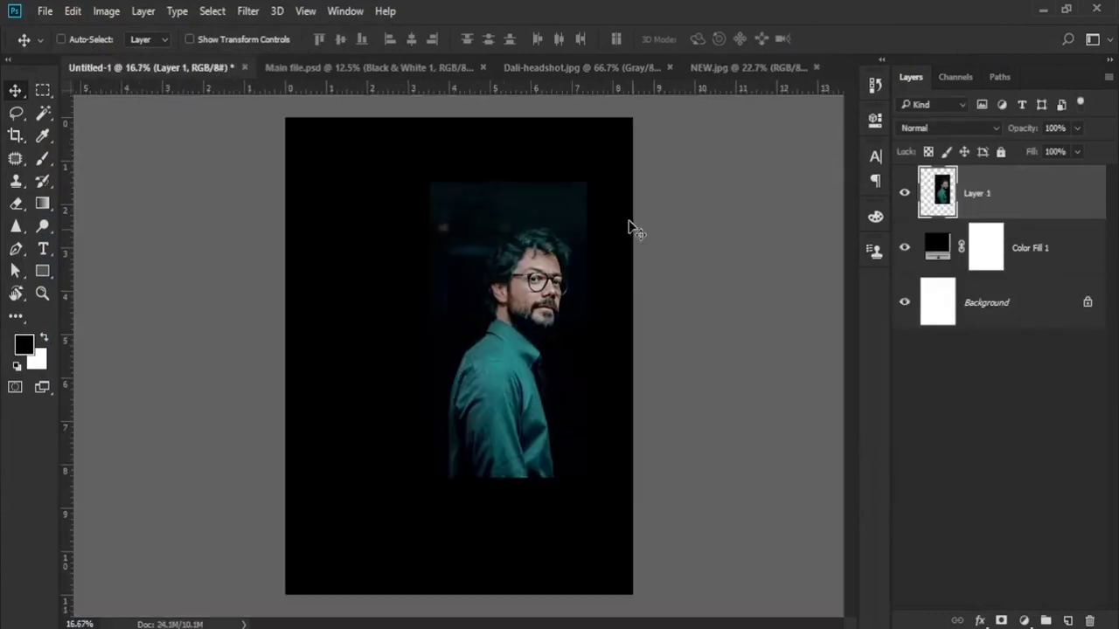
click(745, 79)
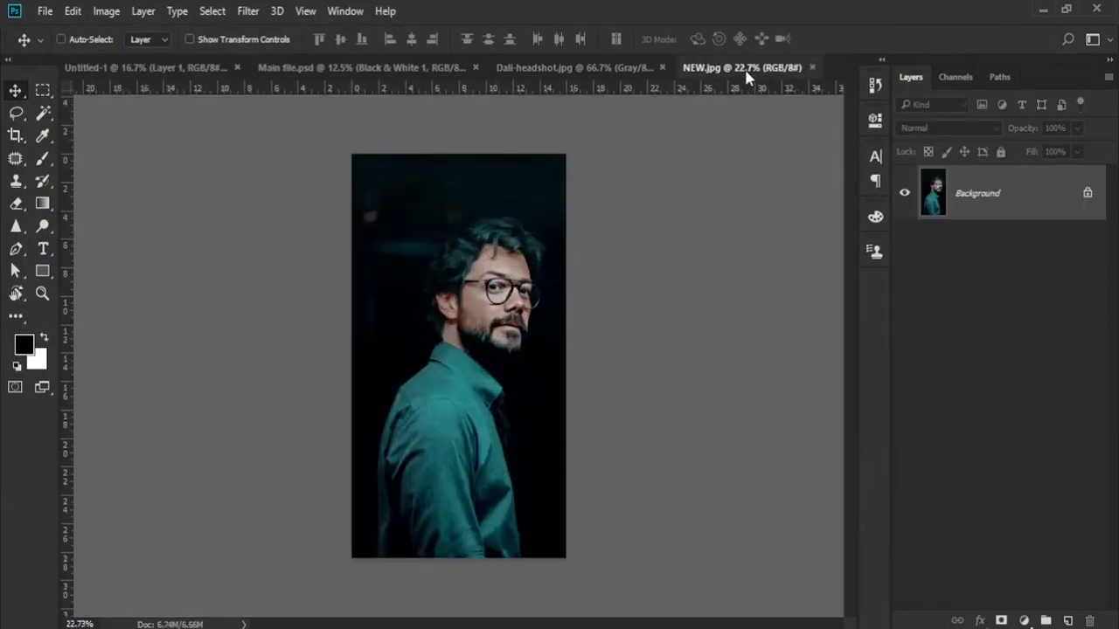
click(810, 68)
Step: Drag the Dali headshot into Untitled-1 as Layer 2
click(639, 68)
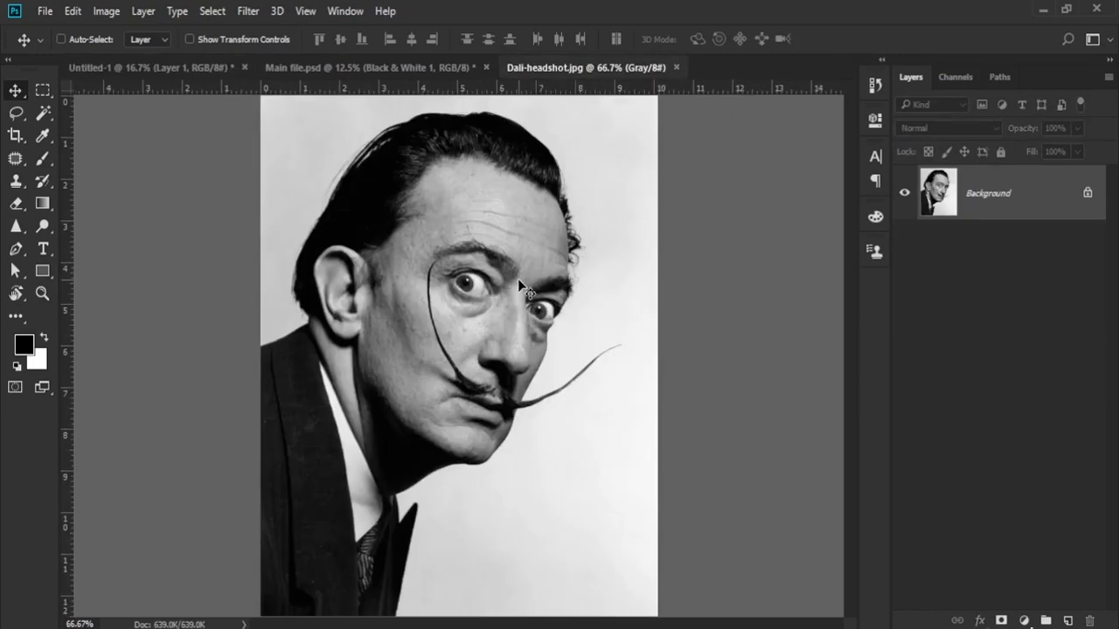
drag(520, 285, 442, 285)
scroll(442, 288, up, 1)
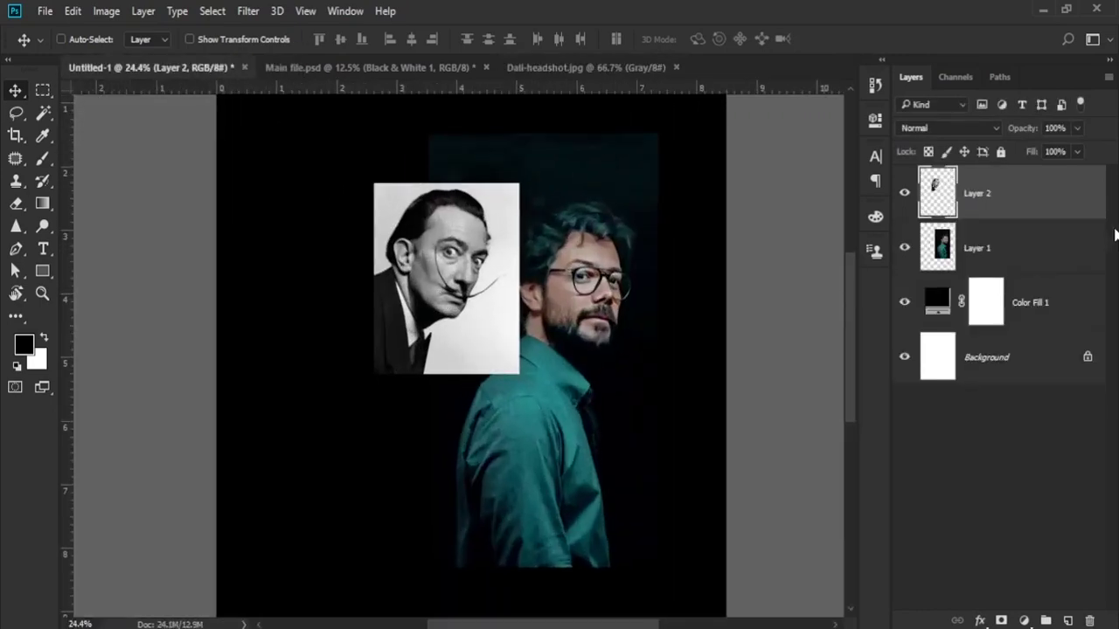
Step: Convert Layer 2, the Dali headshot, to a smart object
right_click(1066, 207)
click(791, 302)
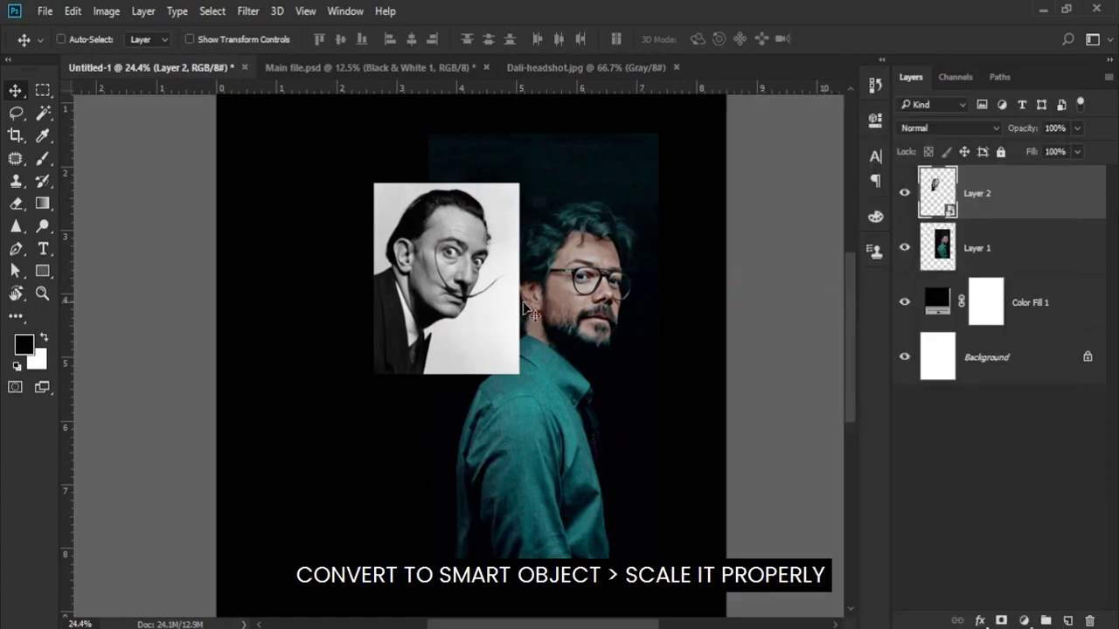
scroll(450, 302, down, 1)
scroll(452, 302, down, 1)
Step: Flip the Dali headshot horizontally, enlarge it to about 147%, and place it left of the portrait
key(ctrl+t)
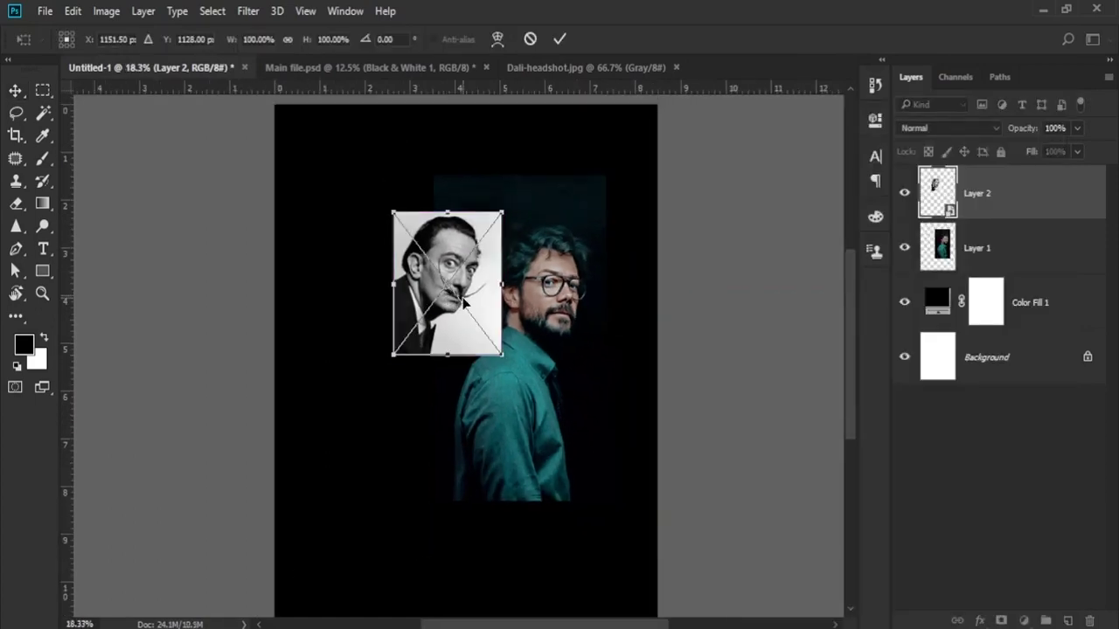
right_click(460, 295)
click(535, 541)
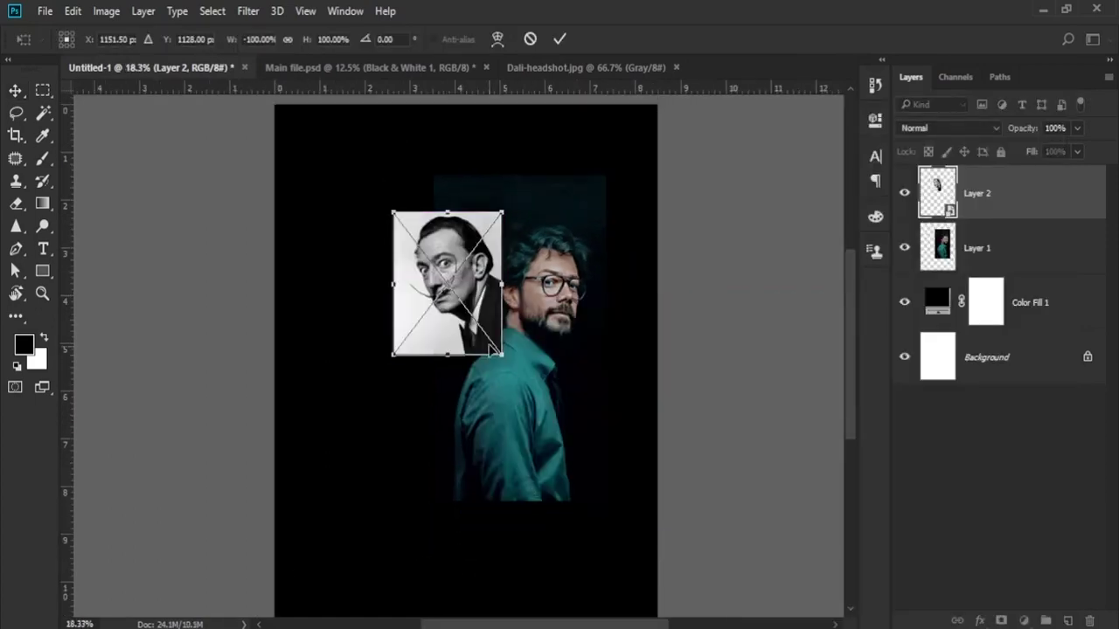
drag(484, 254, 463, 282)
drag(474, 382, 486, 449)
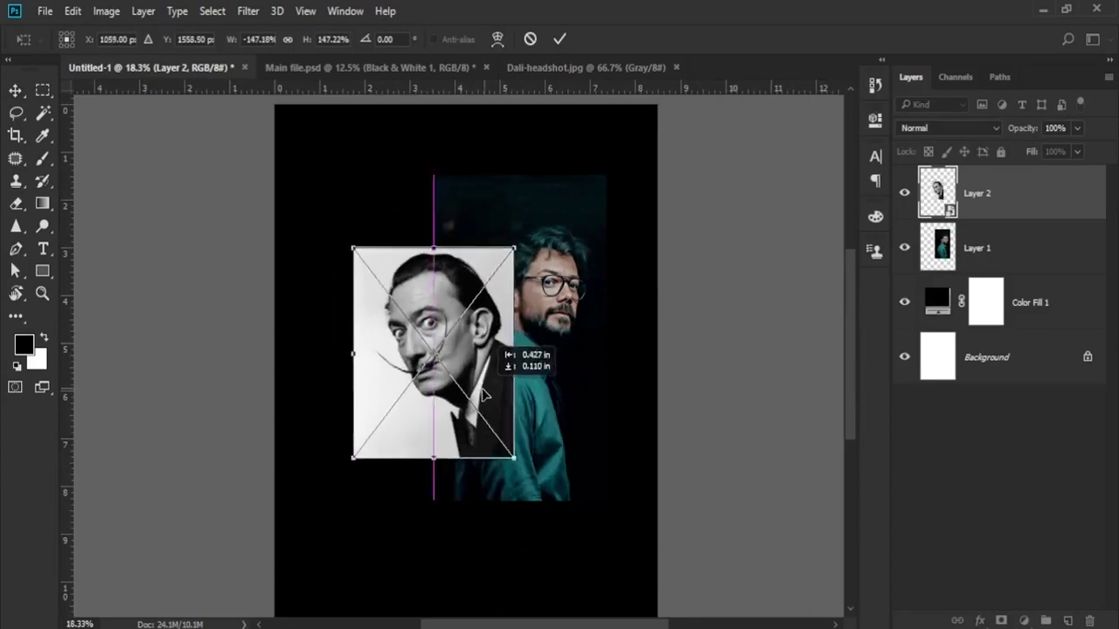
key(Return)
scroll(434, 398, up, 1)
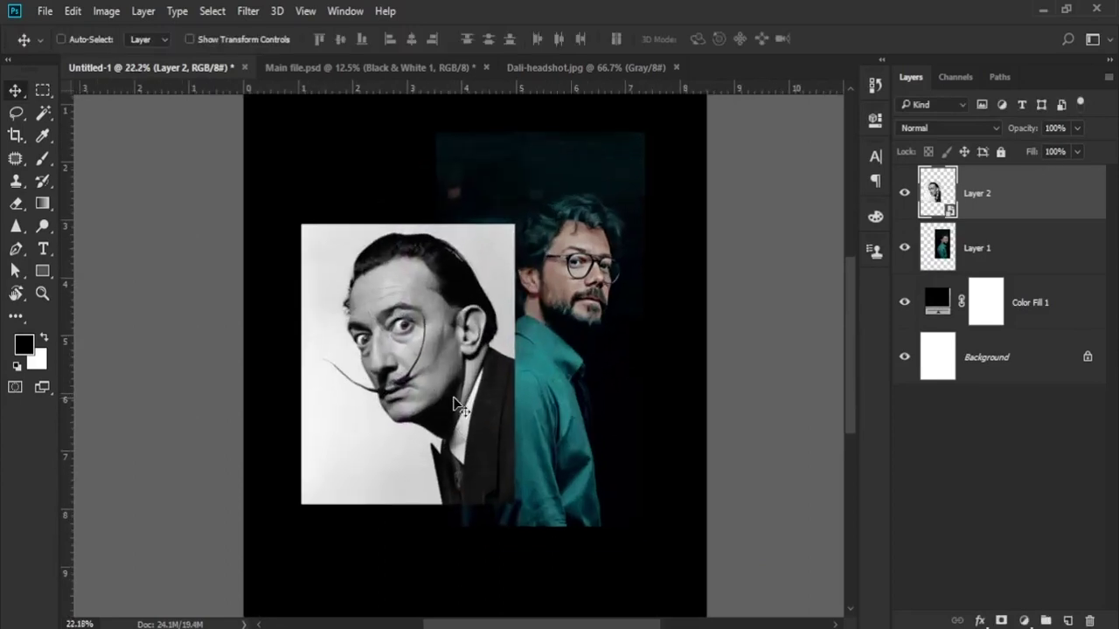
drag(455, 400, 455, 400)
scroll(405, 432, up, 1)
scroll(400, 432, up, 1)
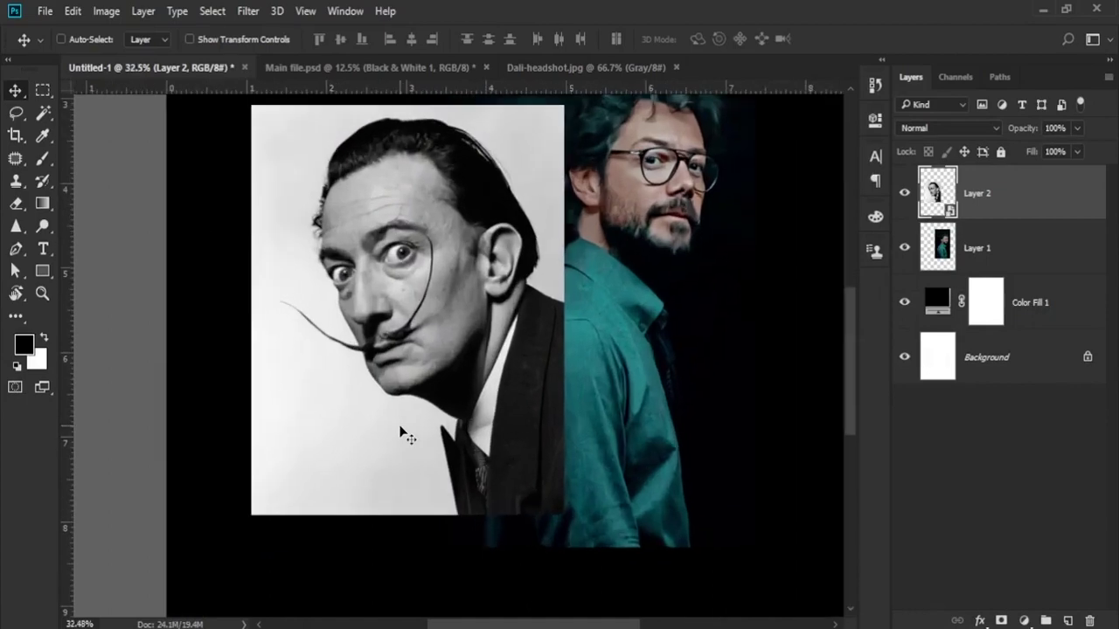
Step: Rasterize the Dali smart object layer, Layer 2
right_click(1025, 203)
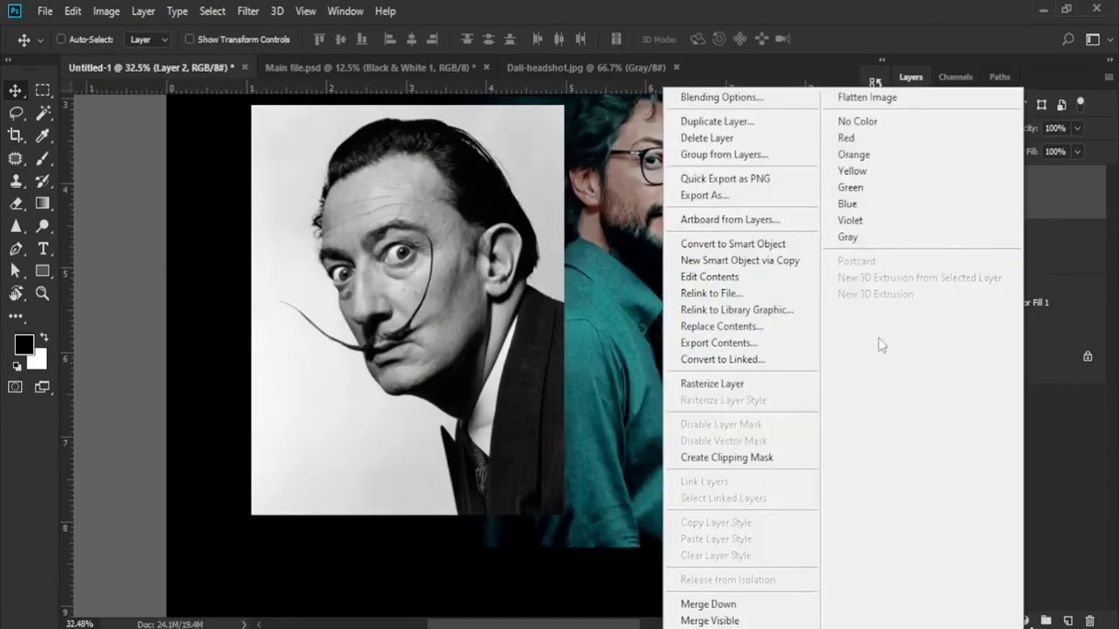
click(717, 382)
scroll(444, 537, up, 1)
scroll(444, 539, up, 1)
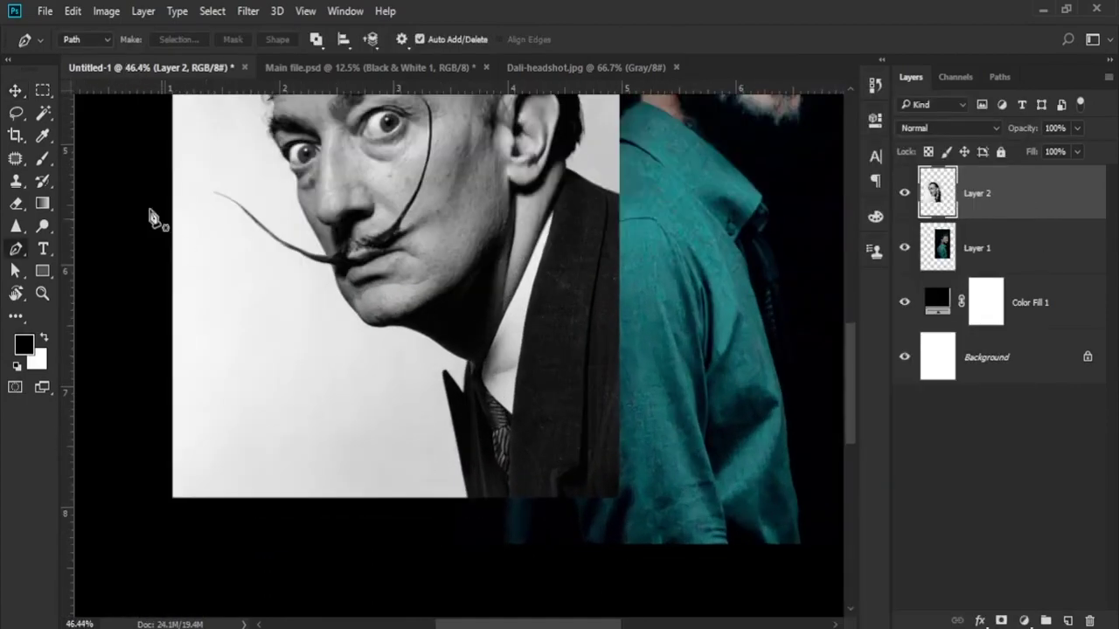
Step: Select Dali's white background by colour and hide it with an inverted layer mask
click(43, 113)
scroll(293, 343, down, 1)
scroll(293, 343, down, 1)
click(305, 380)
scroll(305, 379, down, 1)
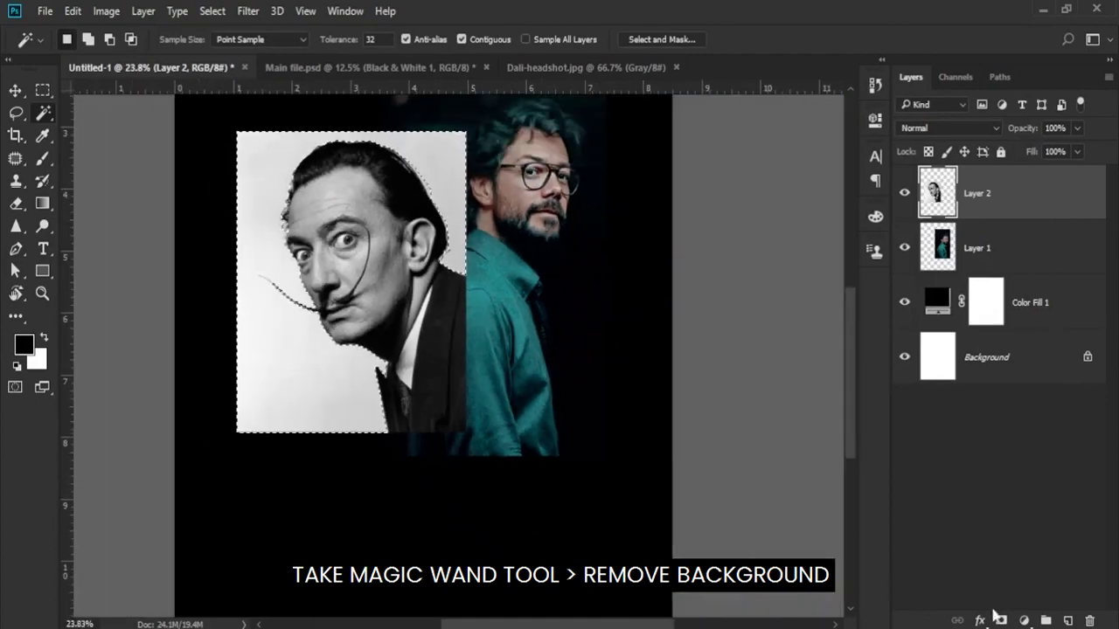
click(1001, 621)
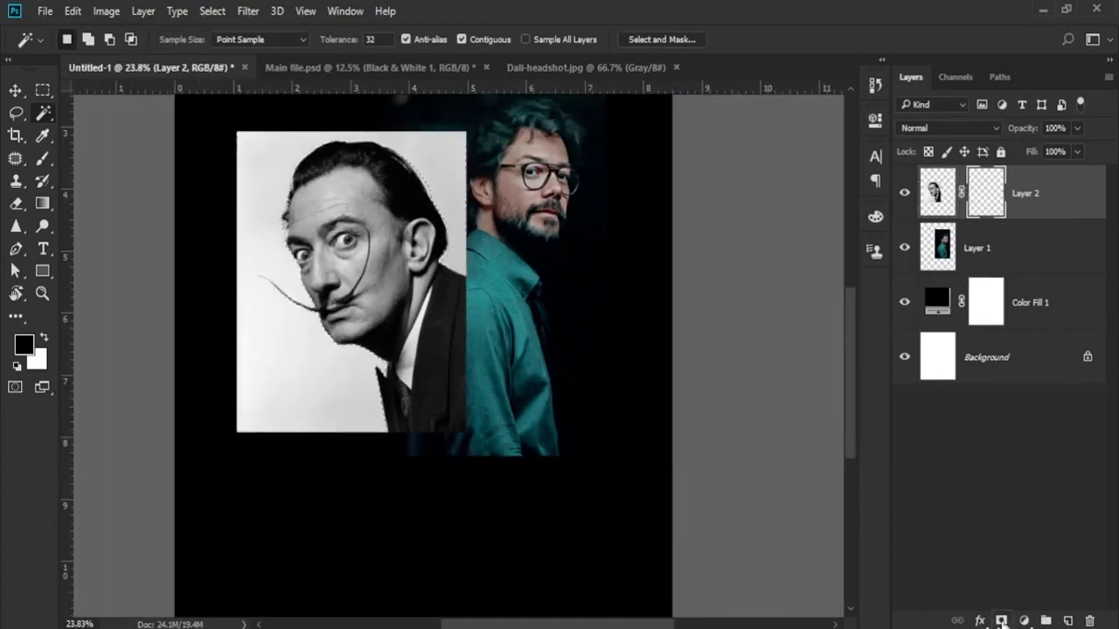
key(ctrl+i)
scroll(535, 407, down, 1)
Step: Paint black on the mask to remove the white fringe and glow around Dali's head
key(b)
key(x)
scroll(509, 257, up, 1)
scroll(474, 375, up, 1)
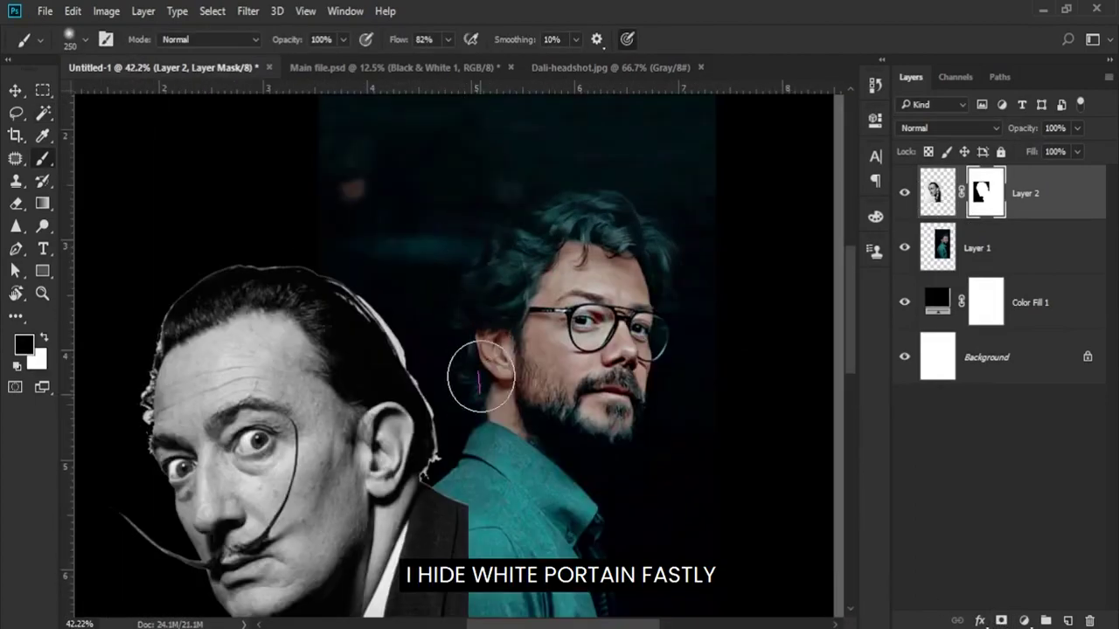
scroll(419, 370, up, 2)
mouse_move(347, 271)
mouse_down()
mouse_move(459, 475)
mouse_move(434, 347)
mouse_move(450, 509)
mouse_up()
scroll(480, 530, down, 1)
scroll(363, 312, down, 1)
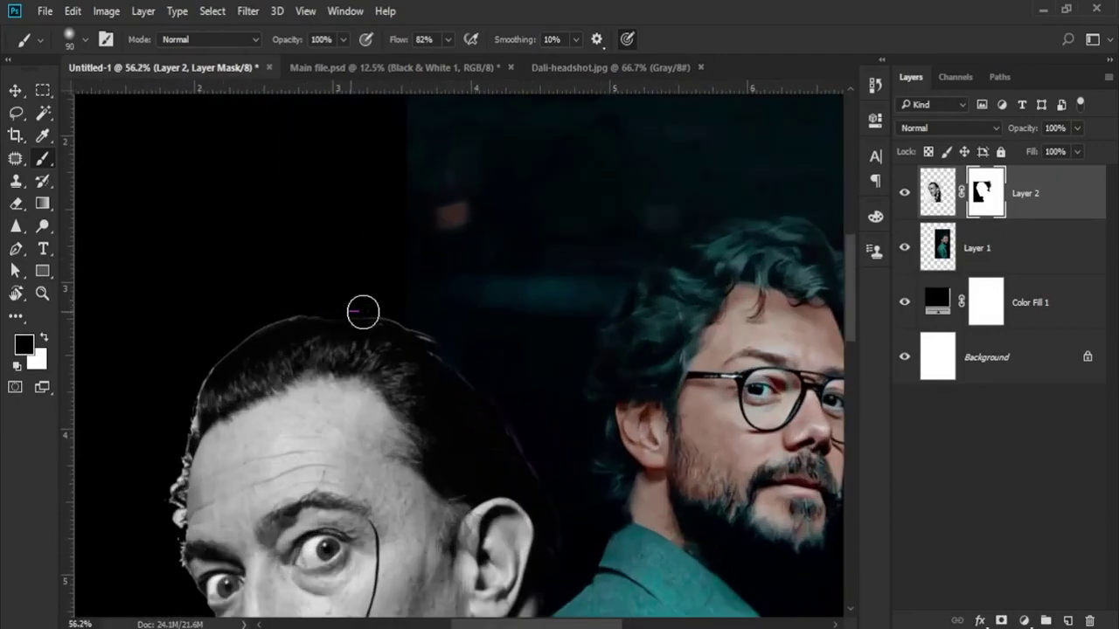
scroll(236, 341, up, 1)
scroll(262, 327, up, 1)
mouse_move(262, 310)
mouse_down()
mouse_move(262, 375)
mouse_move(236, 402)
mouse_up()
Step: Paint out the bright edges along Dali's collar and its tip on the mask
scroll(283, 481, up, 1)
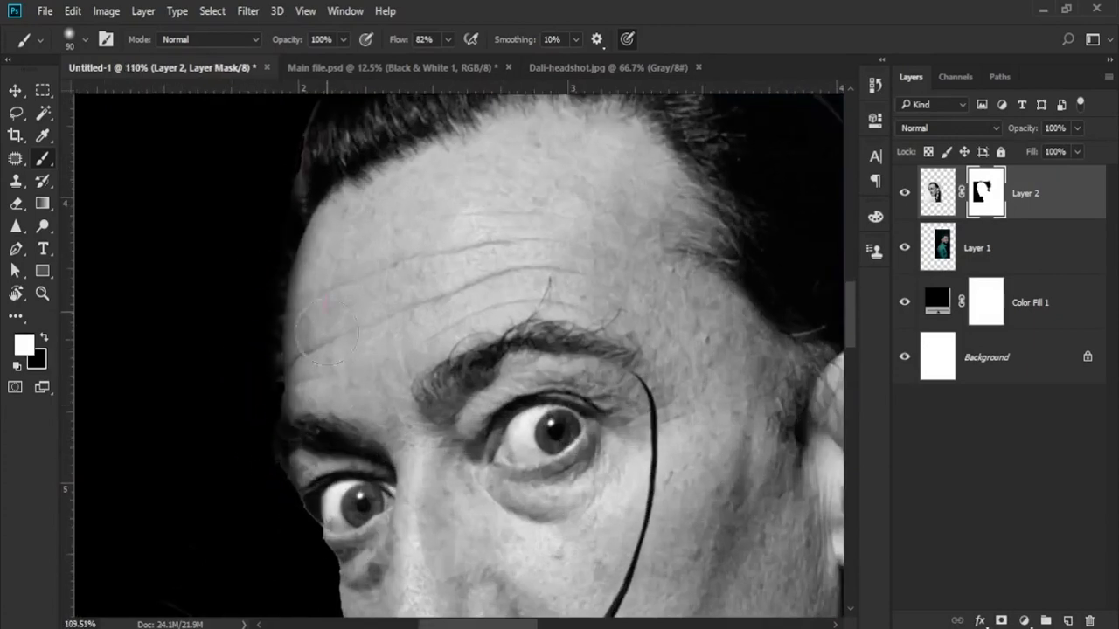
scroll(279, 489, down, 3)
scroll(303, 482, up, 4)
mouse_move(400, 250)
mouse_down()
mouse_move(477, 414)
mouse_move(457, 474)
mouse_up()
scroll(407, 252, down, 3)
scroll(406, 252, up, 4)
drag(487, 349, 544, 450)
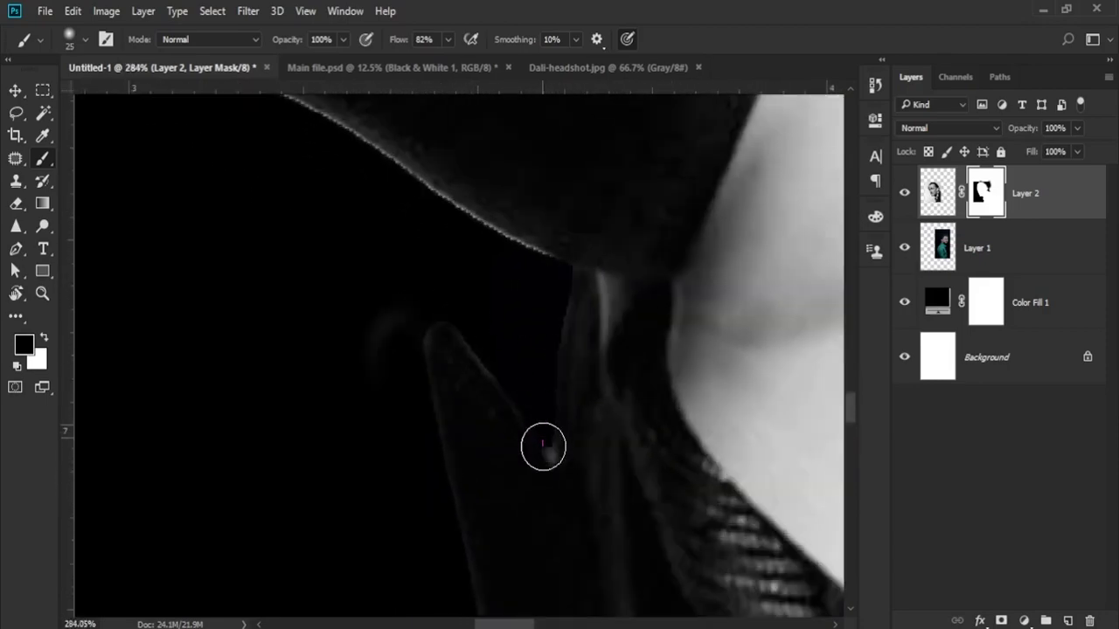
scroll(617, 375, up, 2)
scroll(423, 308, down, 2)
scroll(440, 330, down, 6)
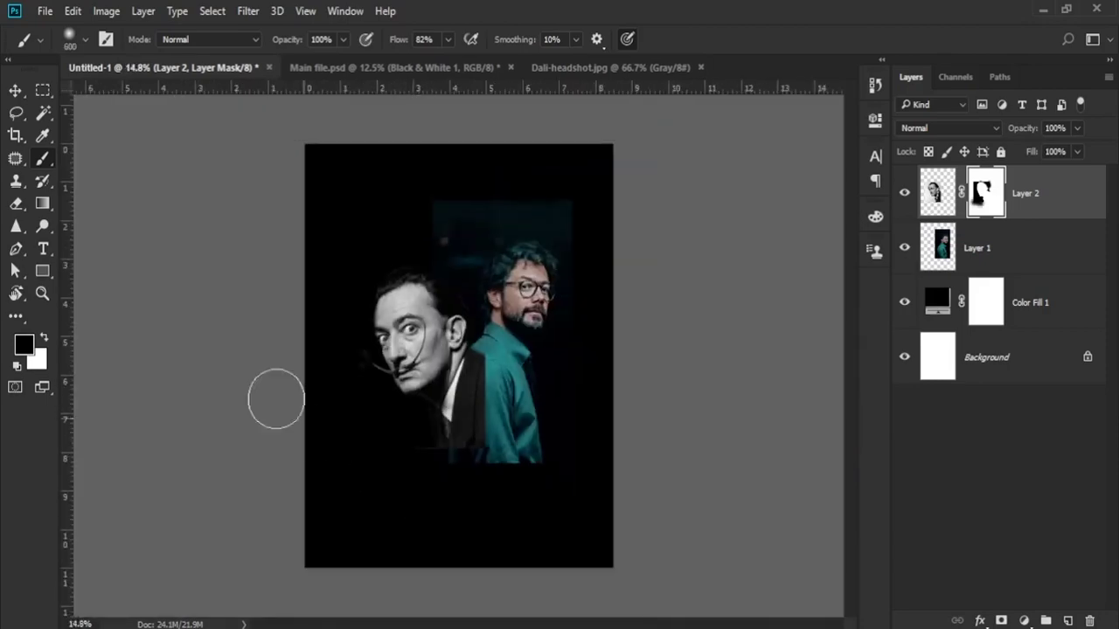
scroll(466, 295, up, 1)
Step: Move Layer 1, the teal-shirted man, above the Dali layer
click(979, 254)
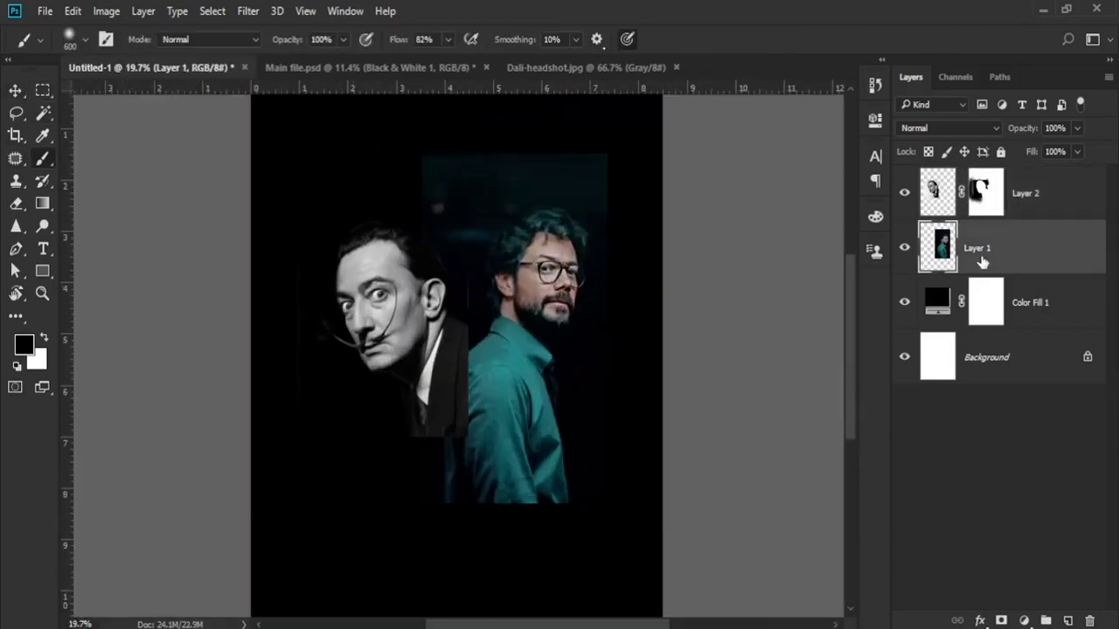
drag(1004, 249, 997, 175)
key(v)
scroll(530, 466, down, 1)
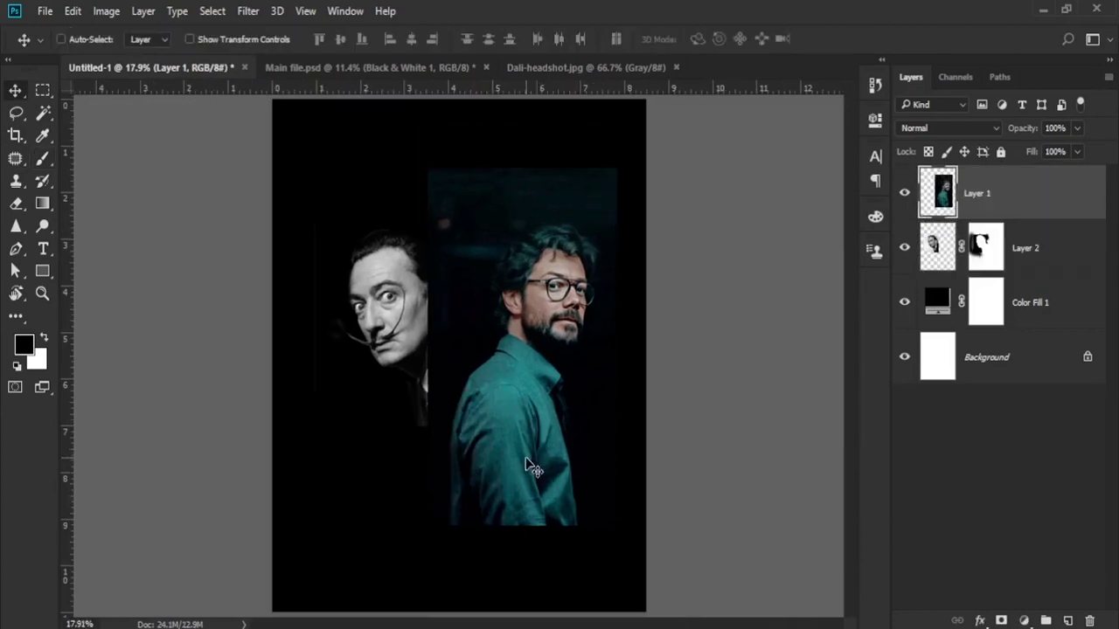
Step: Mask Layer 1 and paint black to reveal Dali's collar and fade the shirt bottom
click(1001, 620)
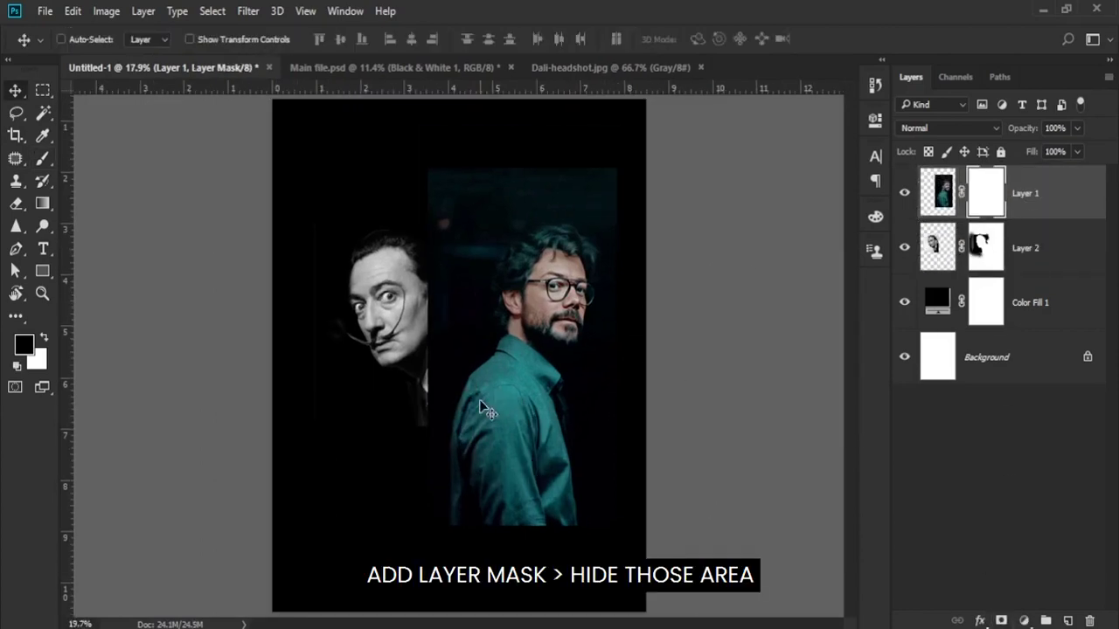
scroll(479, 400, up, 1)
key(b)
scroll(437, 370, down, 1)
scroll(437, 332, down, 1)
mouse_move(436, 295)
mouse_down()
mouse_move(429, 324)
mouse_move(444, 306)
mouse_up()
drag(429, 374, 453, 271)
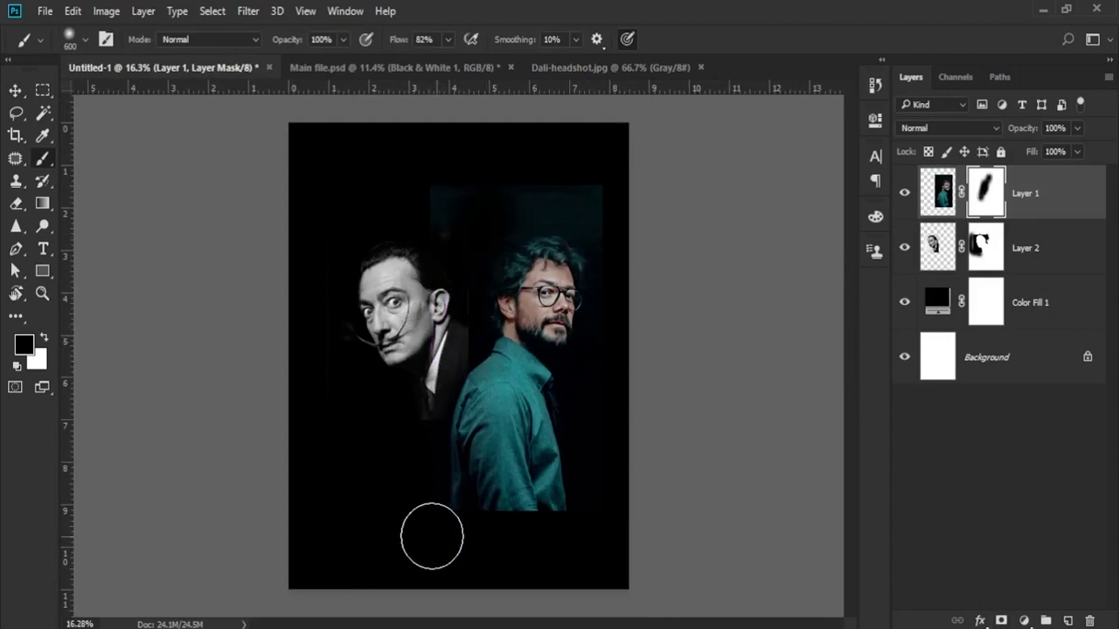
mouse_move(432, 535)
mouse_down()
mouse_move(569, 516)
mouse_move(422, 521)
mouse_move(436, 505)
mouse_up()
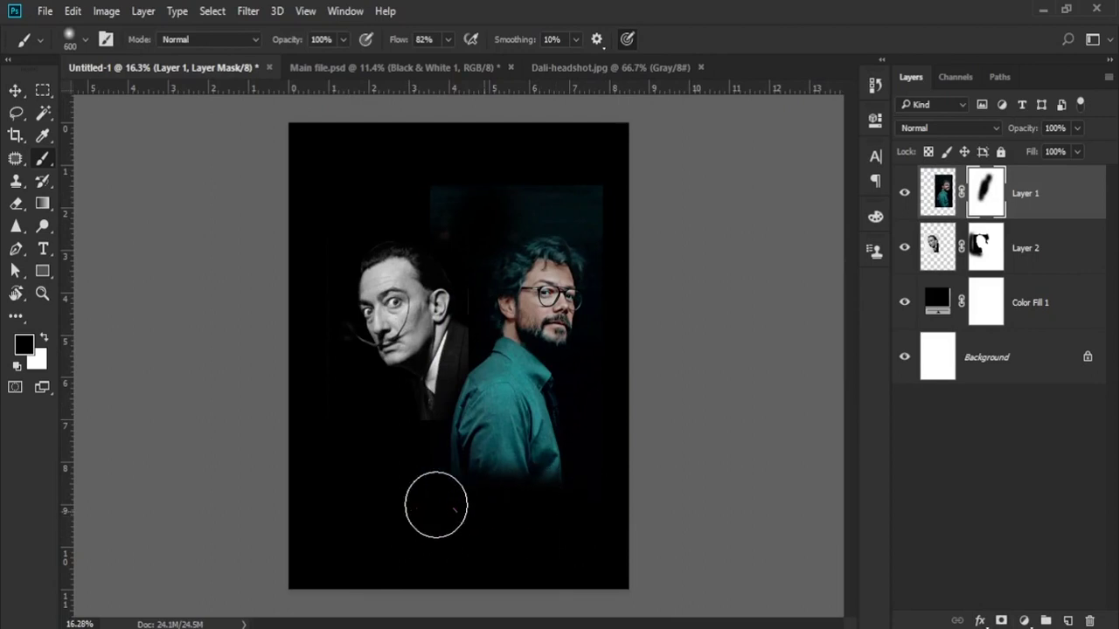
mouse_move(568, 490)
mouse_down()
mouse_move(592, 469)
mouse_move(465, 497)
mouse_up()
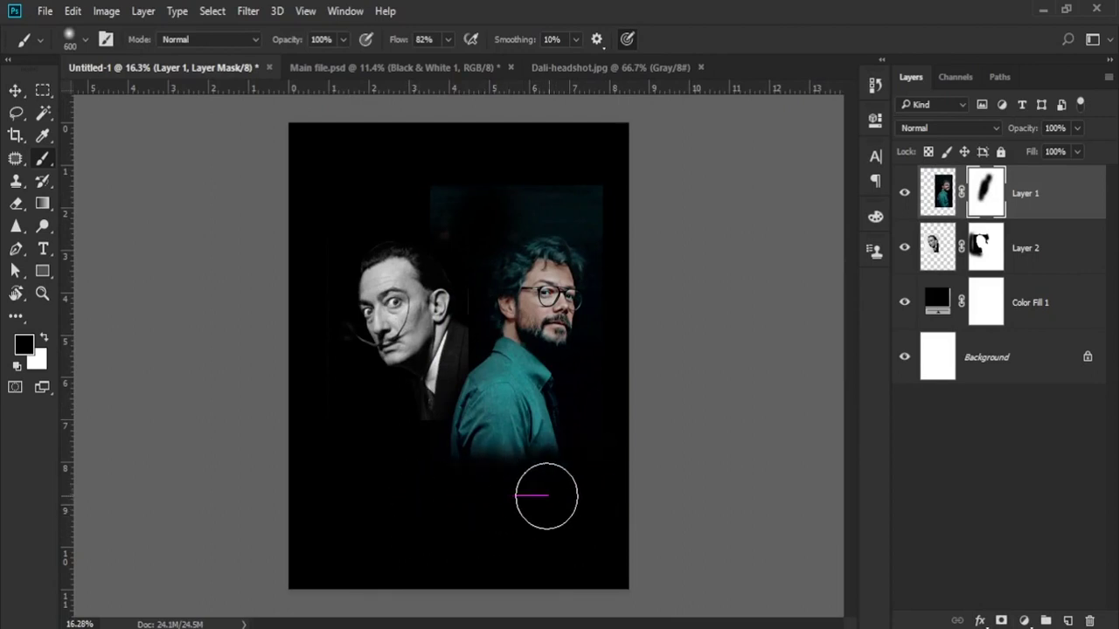
mouse_move(547, 496)
mouse_down()
mouse_move(479, 492)
mouse_move(475, 475)
mouse_up()
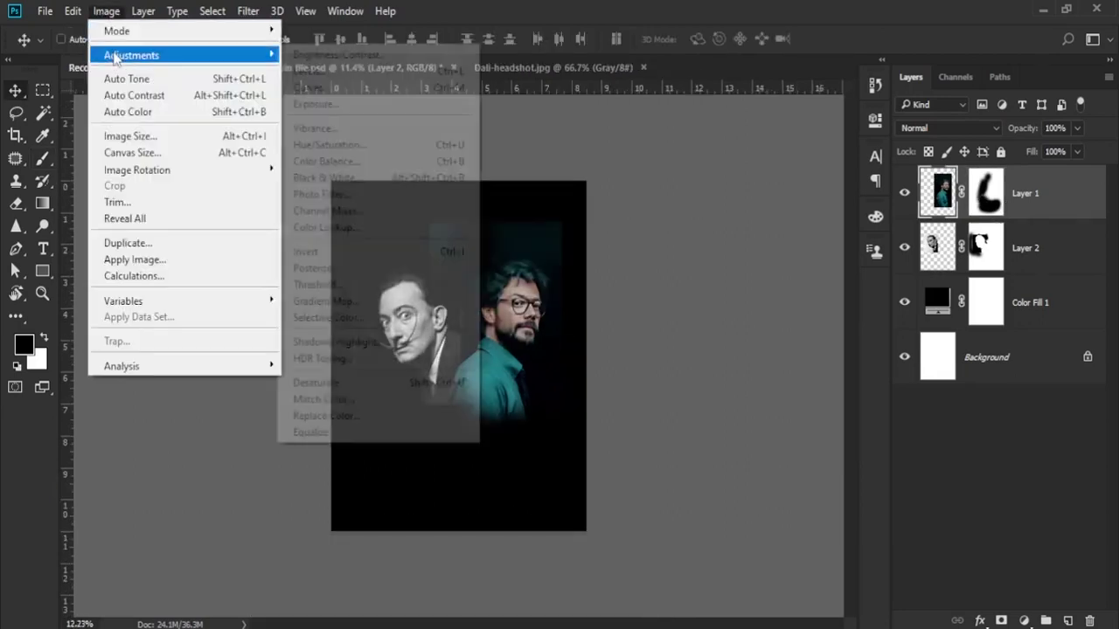
mouse_move(131, 55)
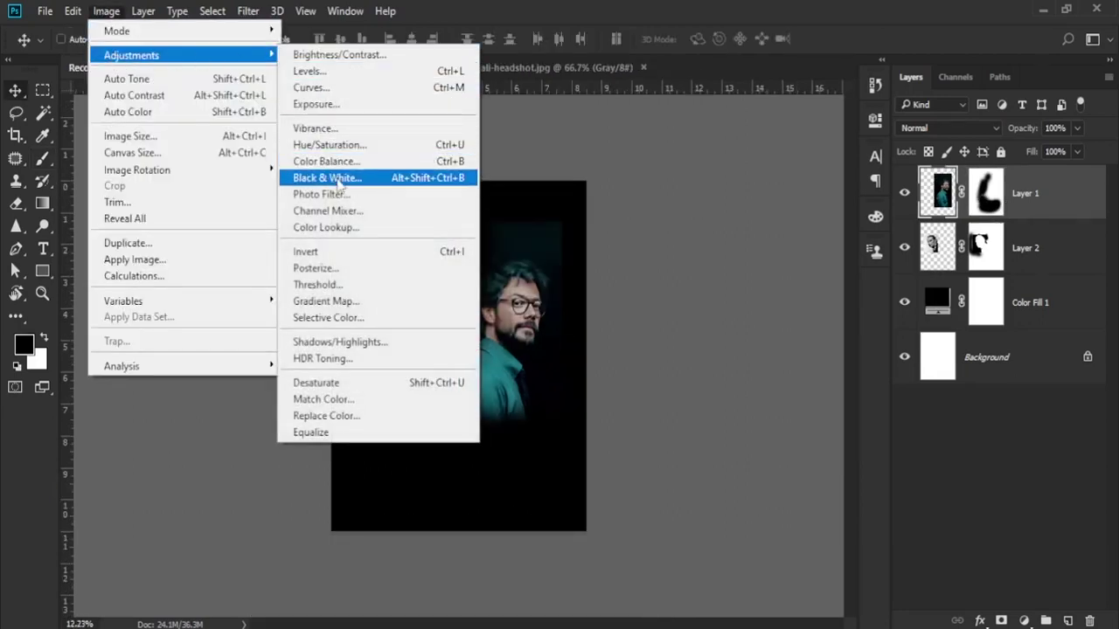
Step: Convert the image to black and white with the Black & White adjustment
click(340, 178)
drag(614, 80, 820, 96)
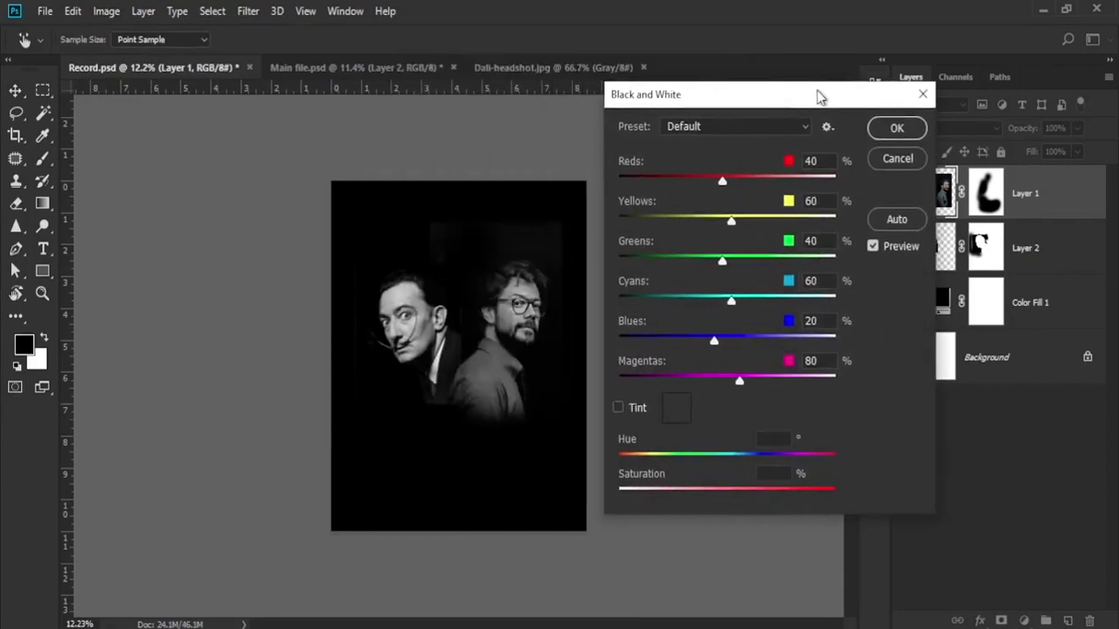
click(895, 129)
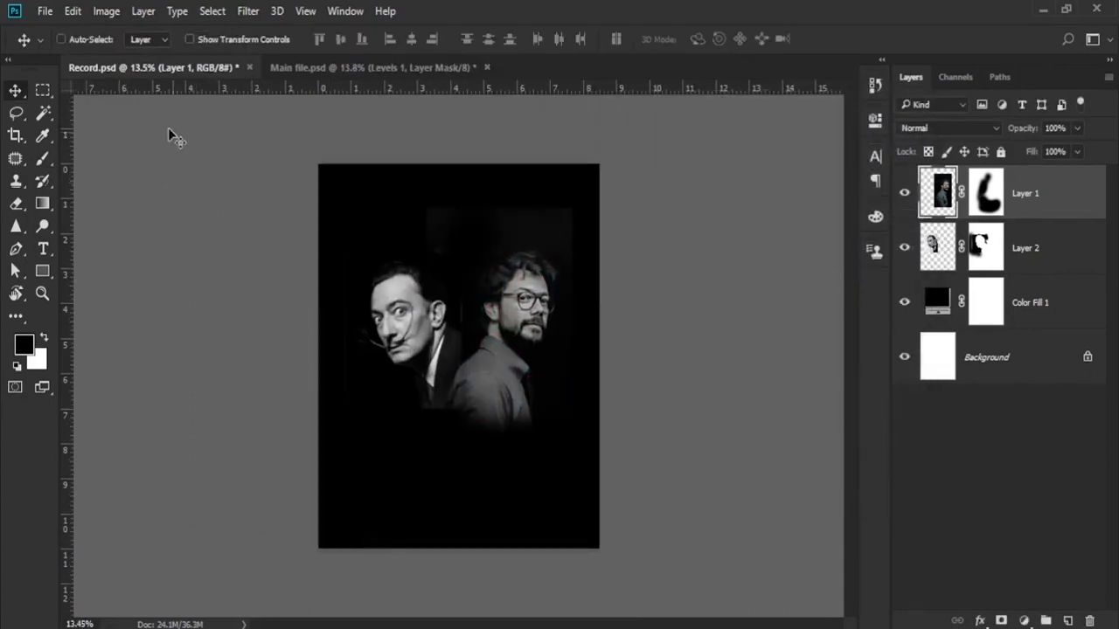
Step: Open money heist poster.png
click(45, 12)
click(54, 44)
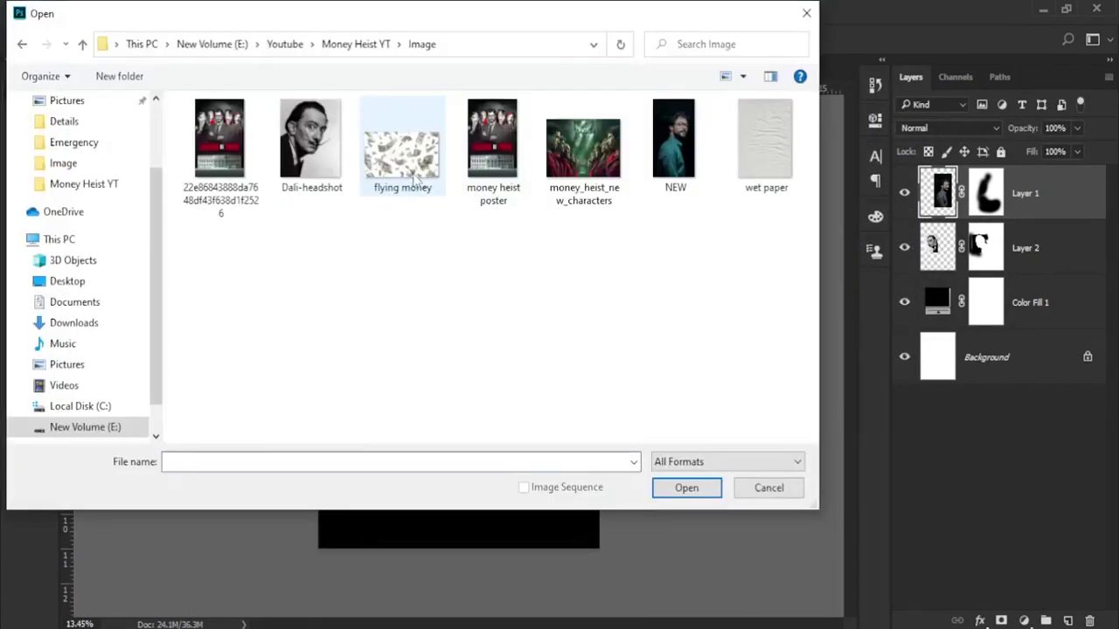
click(493, 149)
click(680, 492)
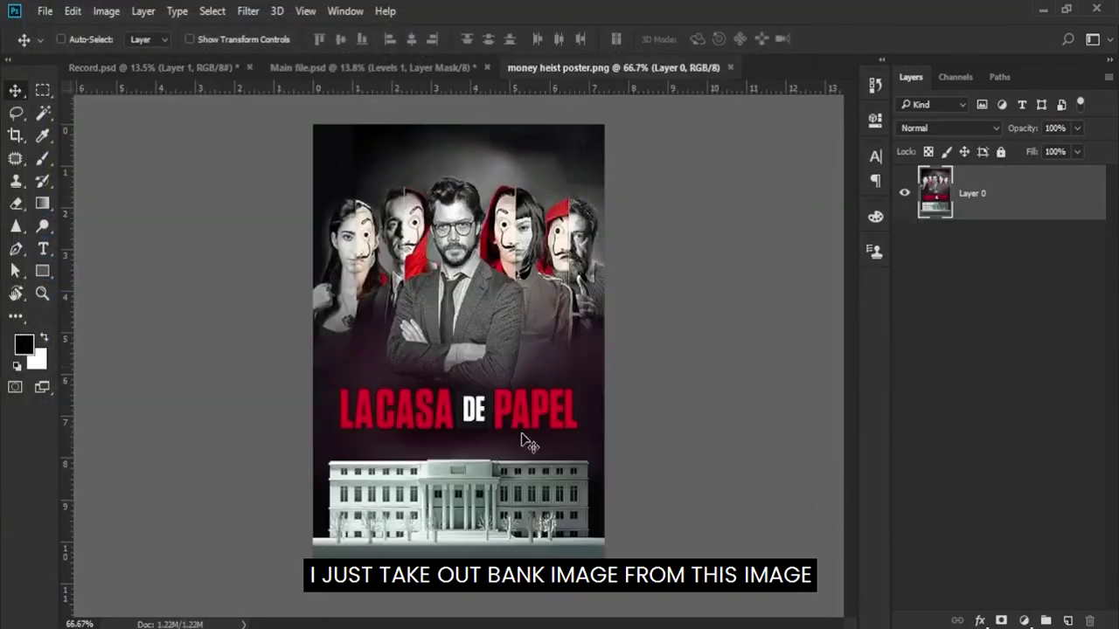
Step: Copy the poster's bank building onto its own layer and hide the original Layer 0
scroll(528, 444, up, 2)
scroll(542, 457, up, 2)
scroll(559, 411, down, 2)
scroll(571, 365, down, 2)
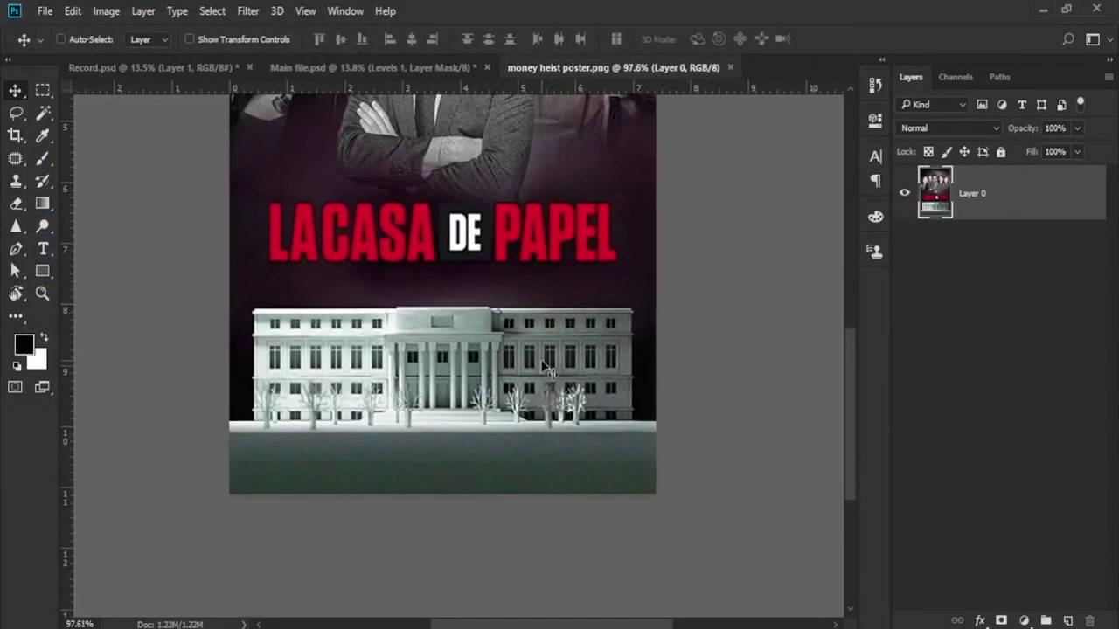
scroll(547, 371, up, 2)
click(43, 90)
scroll(130, 284, down, 1)
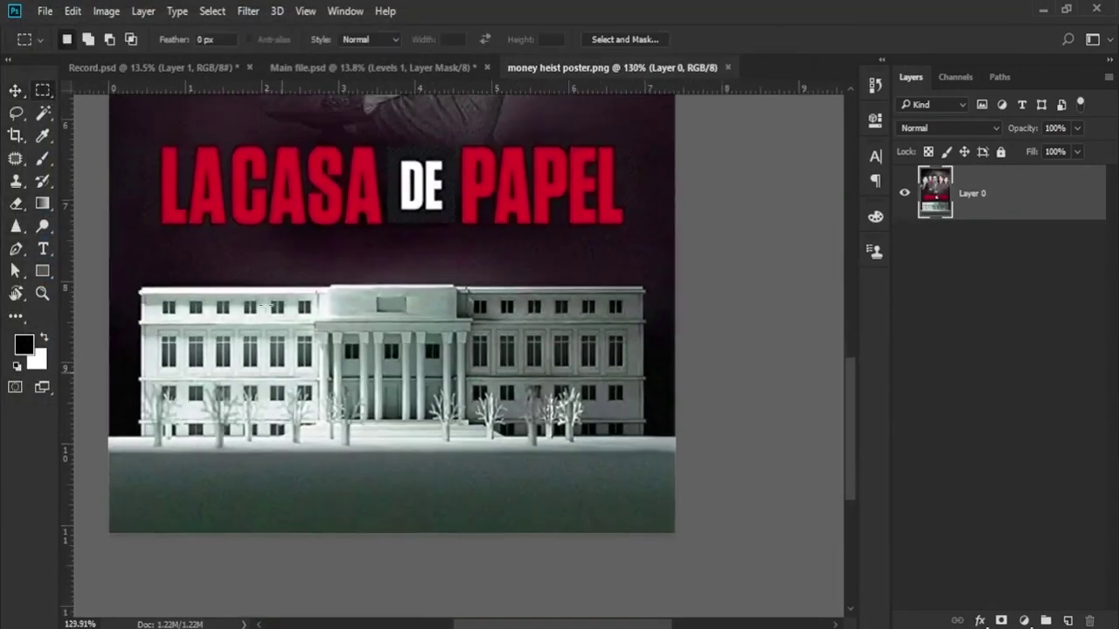
drag(114, 280, 649, 458)
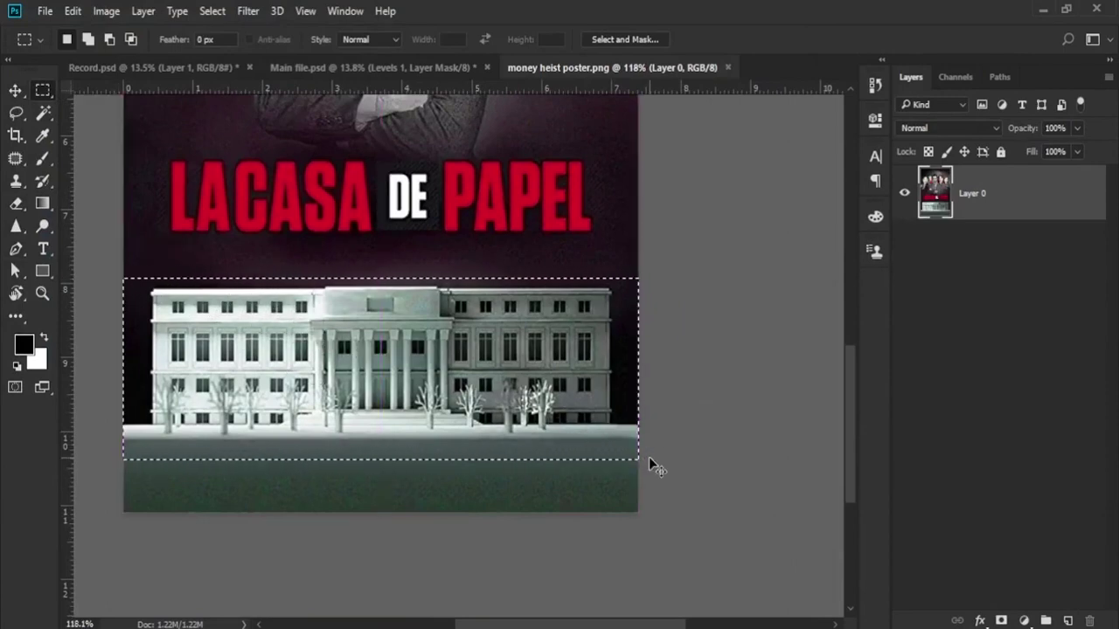
key(ctrl+j)
click(904, 248)
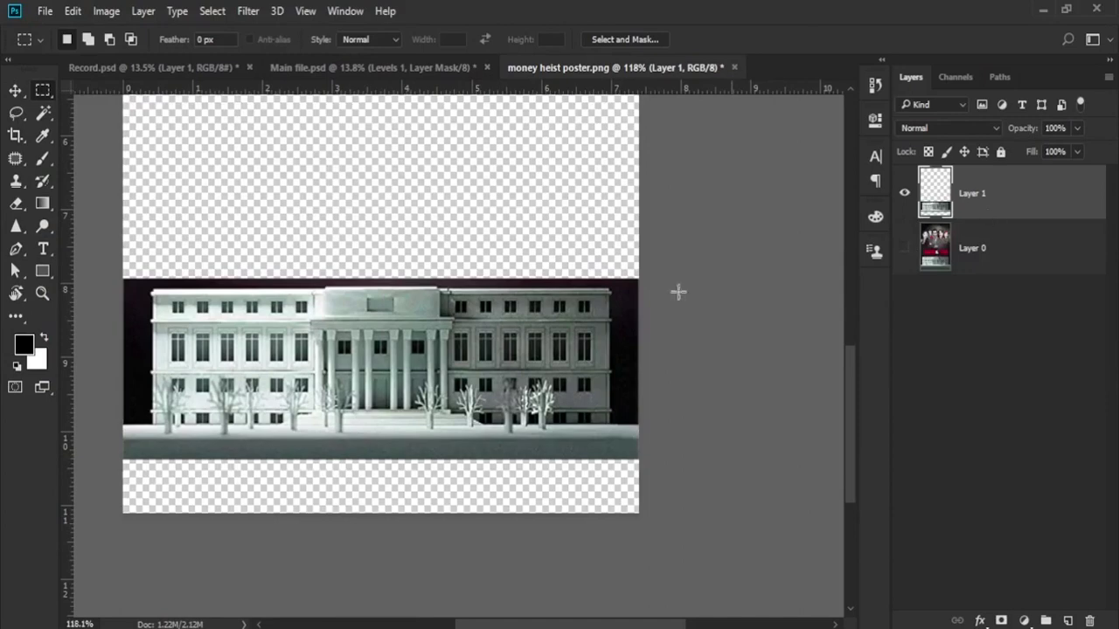
Step: Drag the building layer into Record.psd as Layer 3
click(15, 90)
scroll(175, 212, down, 2)
mouse_move(326, 307)
mouse_down()
mouse_move(202, 73)
mouse_move(260, 160)
mouse_up()
drag(434, 424, 440, 449)
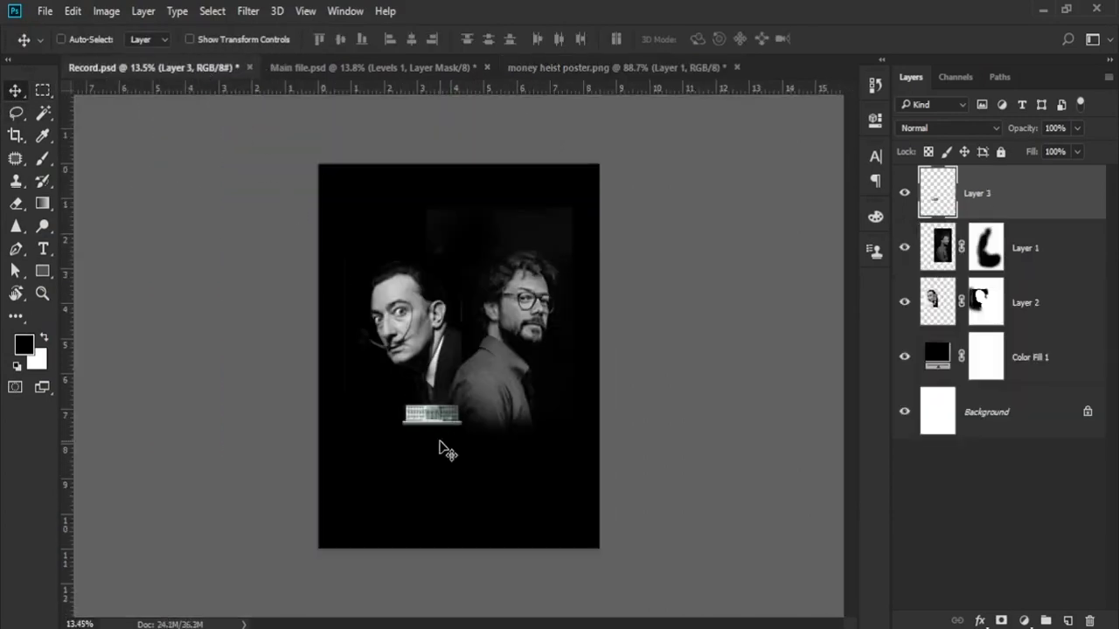
scroll(676, 398, up, 1)
Step: Convert Layer 3 to a smart object and enlarge the building below the two portraits
right_click(1038, 213)
click(810, 301)
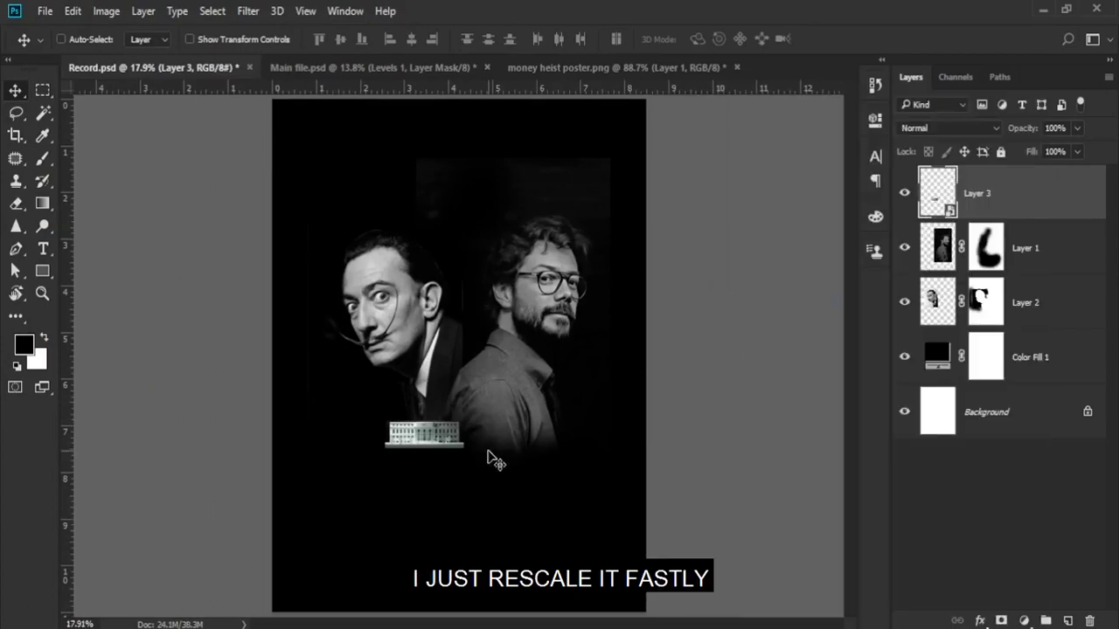
key(ctrl+t)
drag(463, 447, 653, 502)
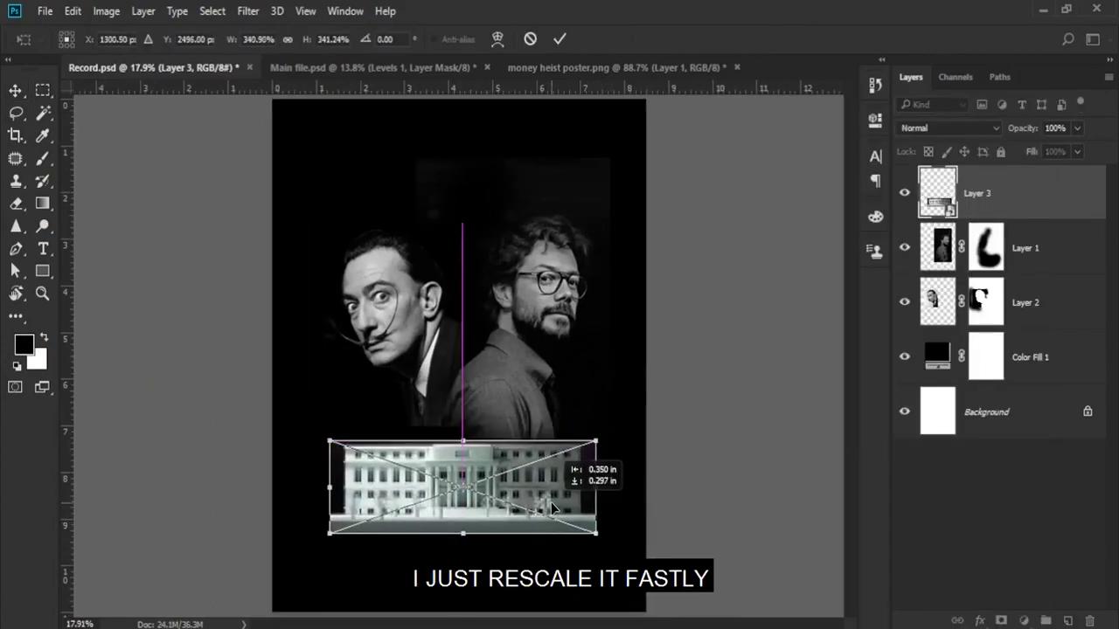
key(Return)
scroll(512, 516, down, 1)
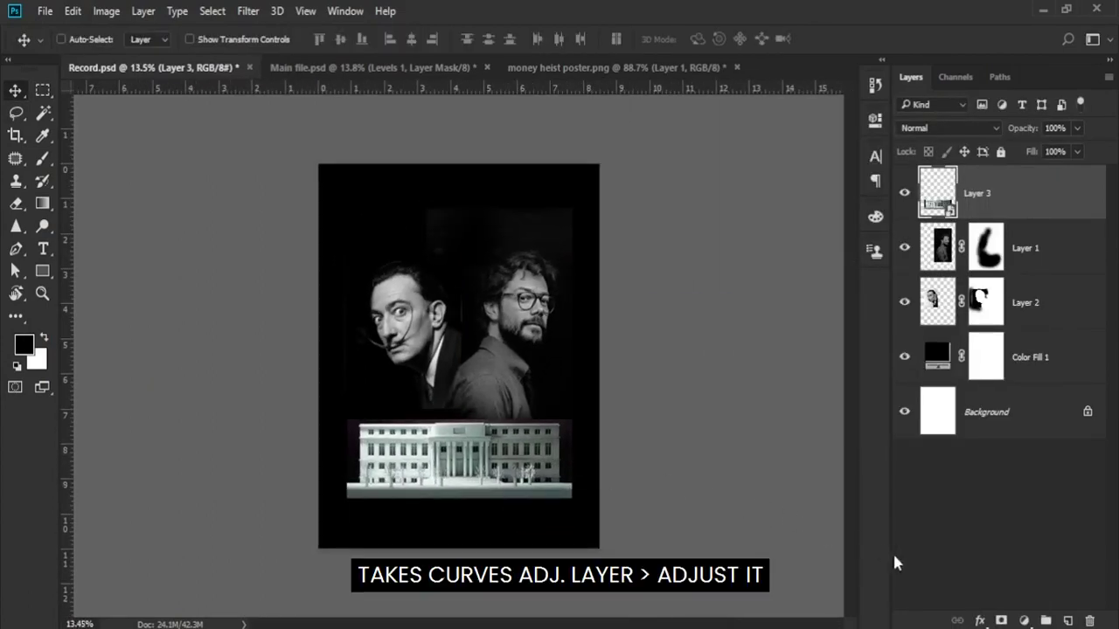
Step: Clip a Curves adjustment to Layer 3, lowering the darks and raising the highlights
click(1025, 620)
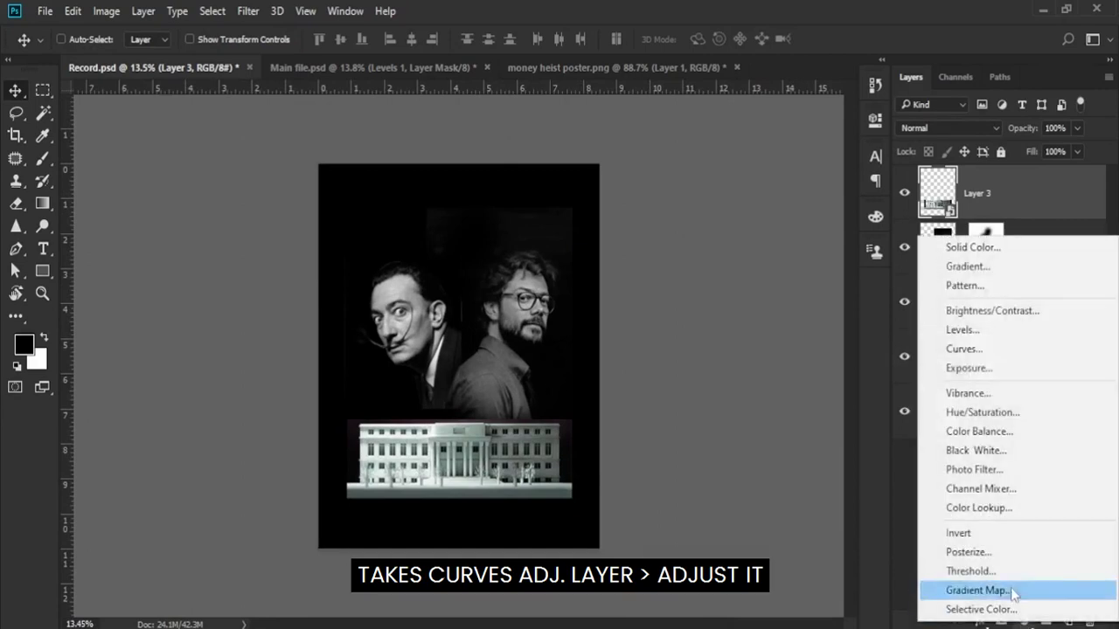
click(955, 351)
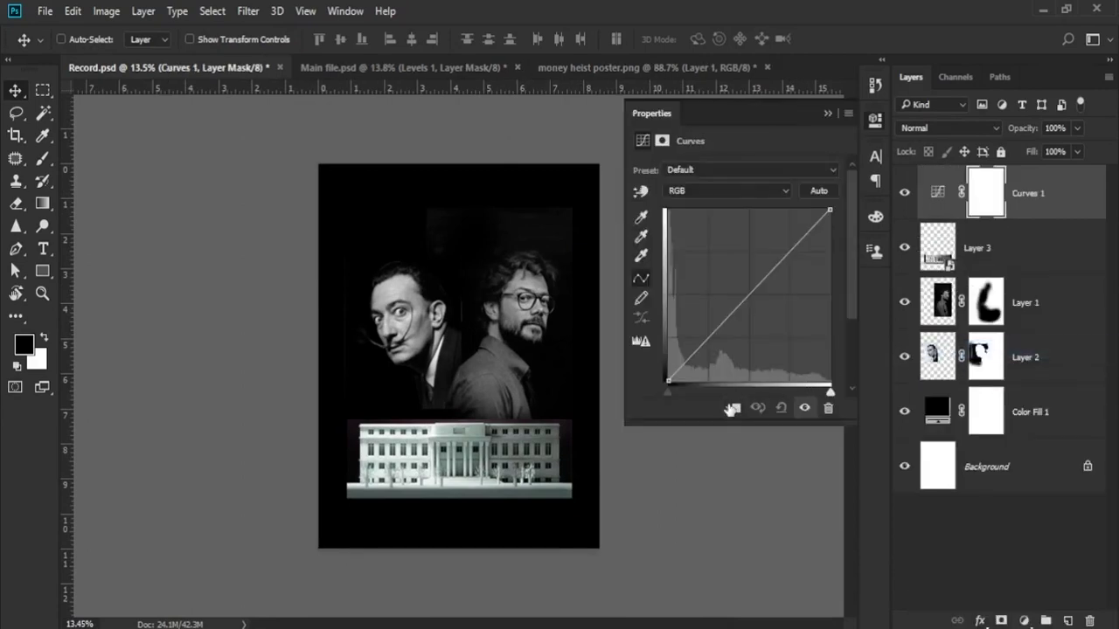
click(731, 408)
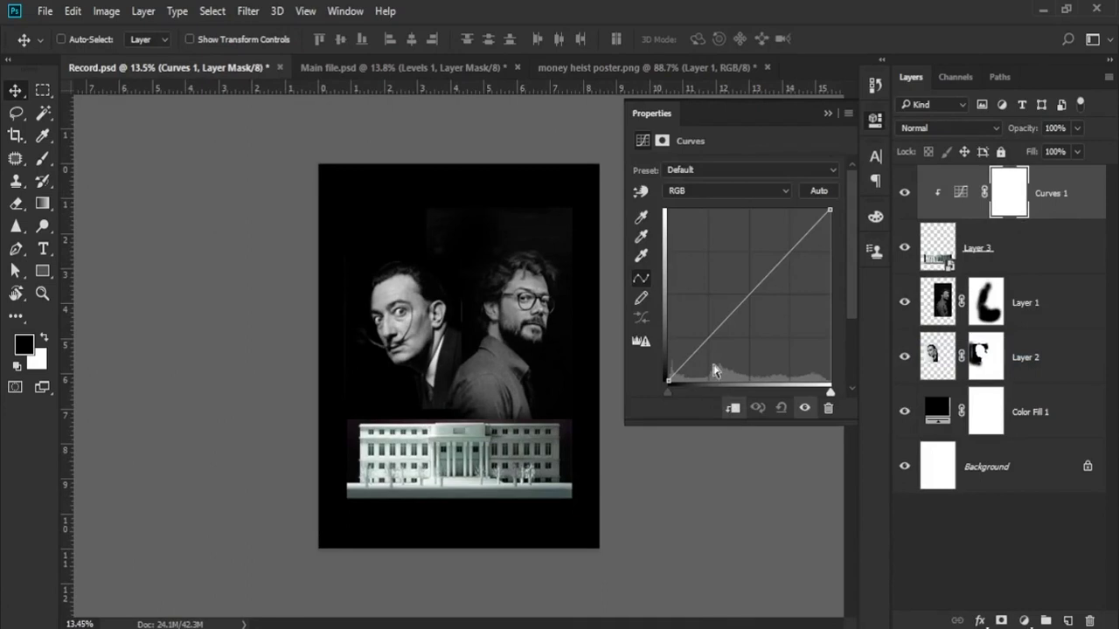
drag(716, 340, 727, 345)
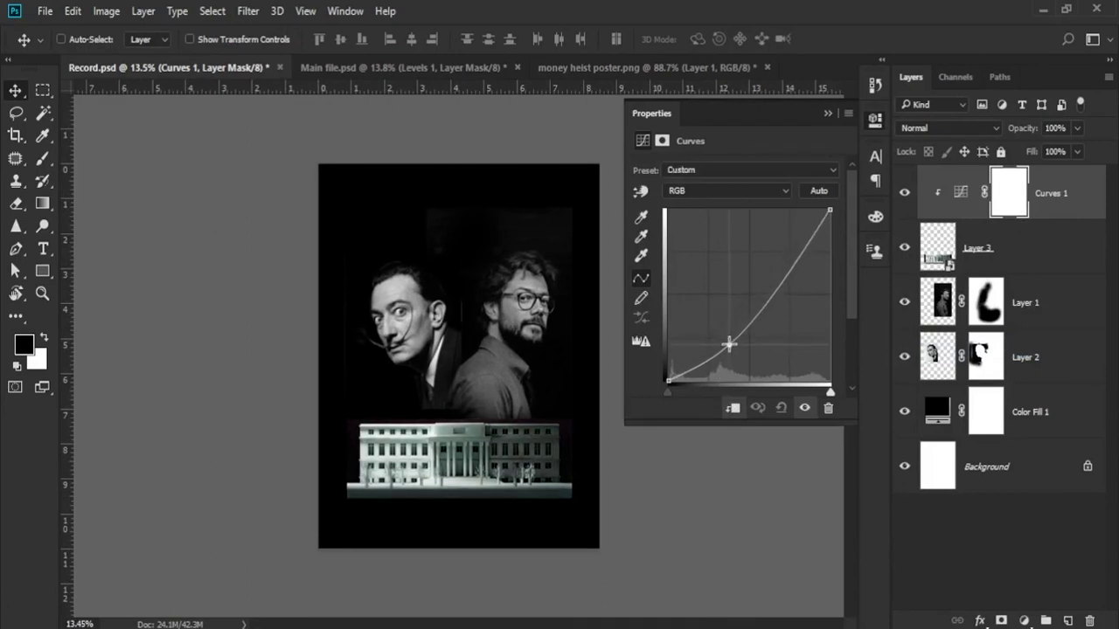
drag(778, 285, 767, 270)
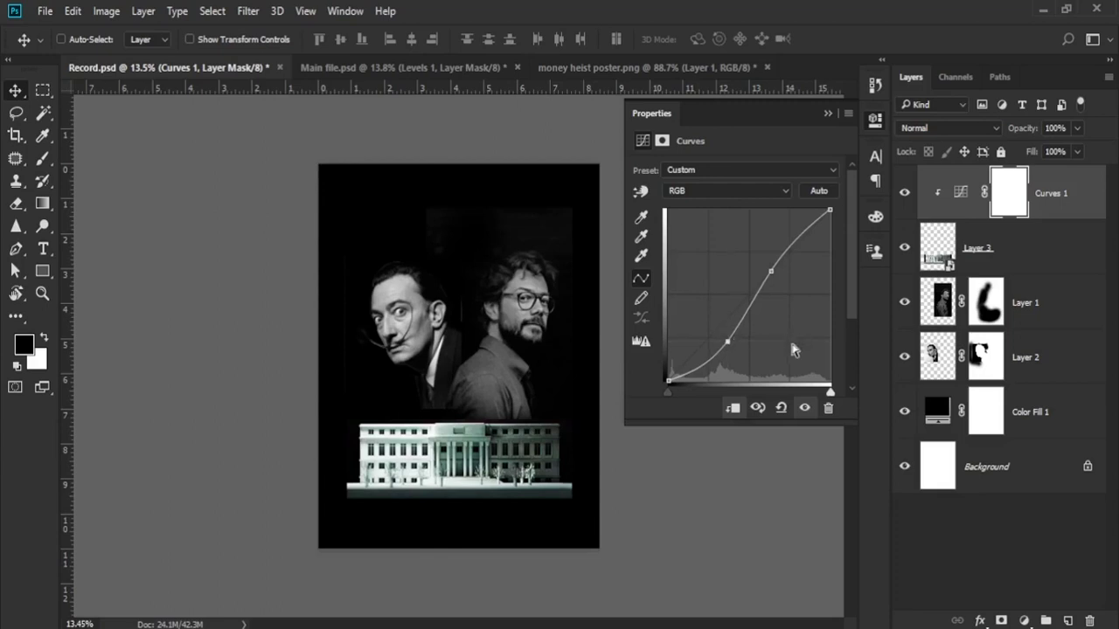
click(828, 113)
Step: Add a Levels adjustment clipped to the building with output capped at 112
click(1025, 621)
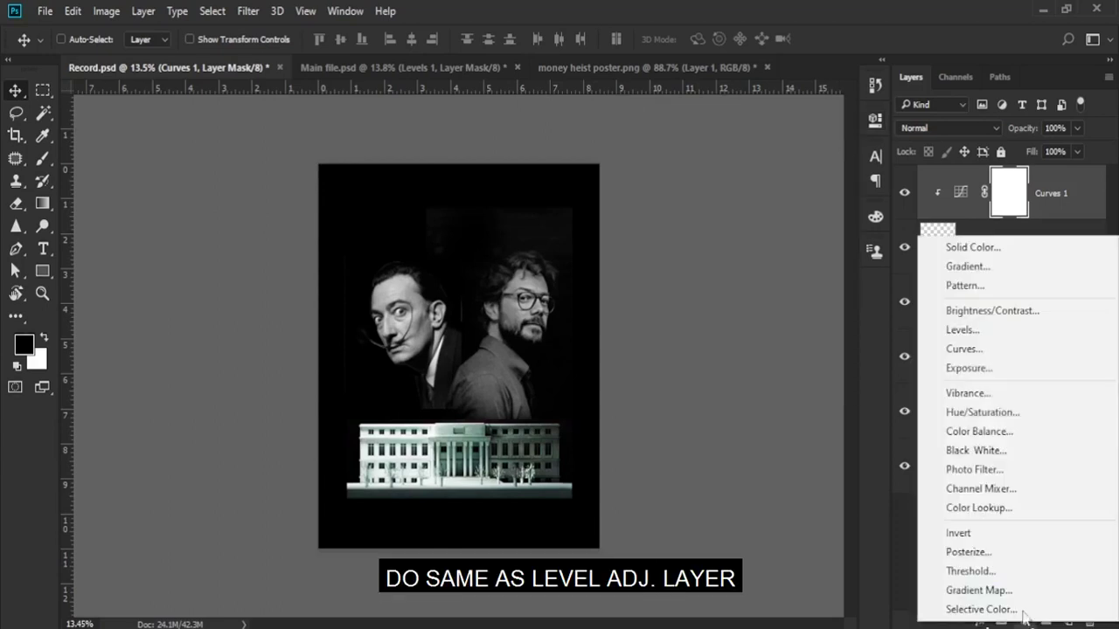
click(961, 330)
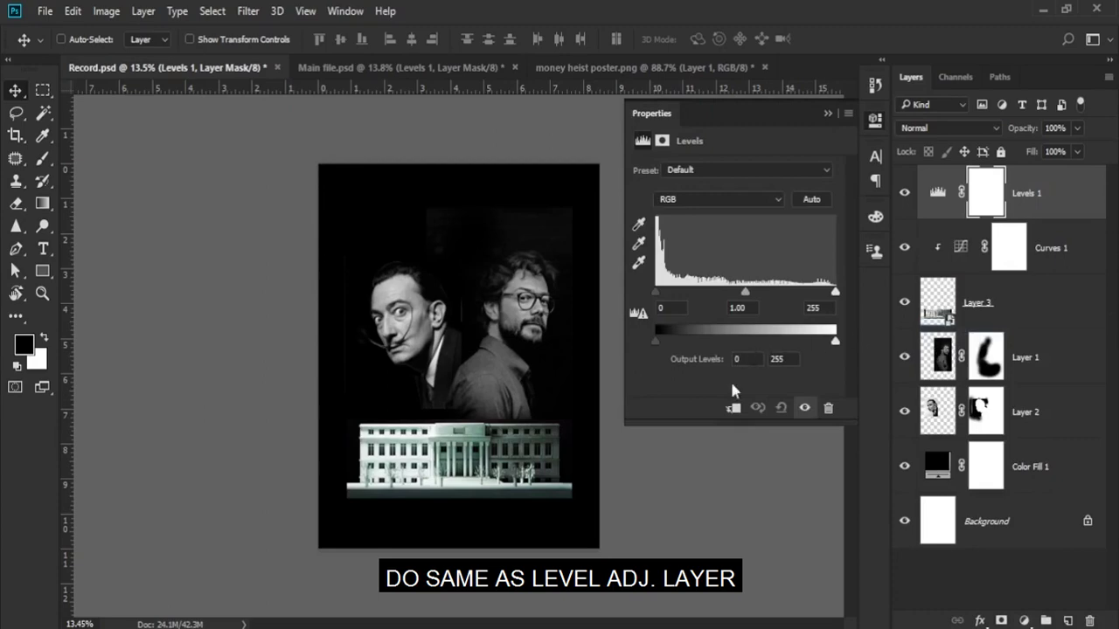
click(732, 408)
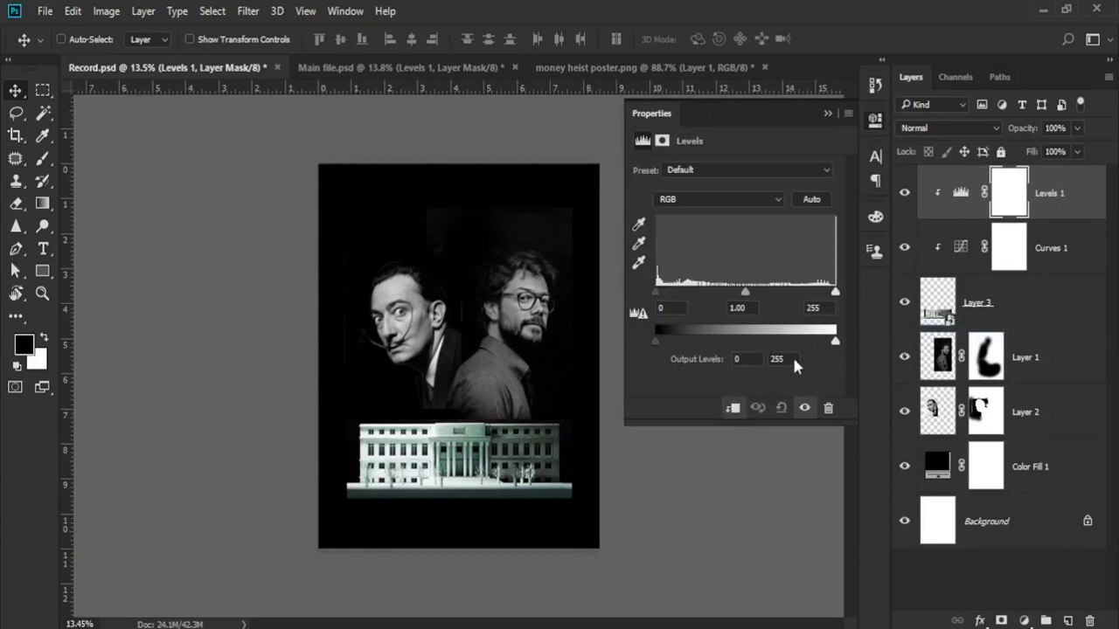
text(1)
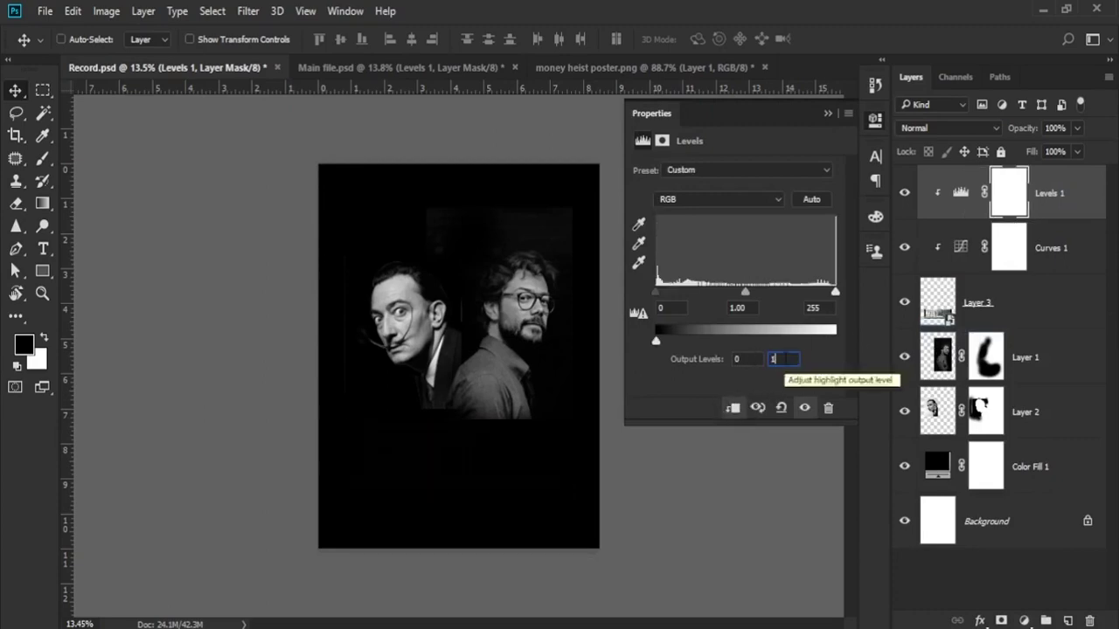
text(12)
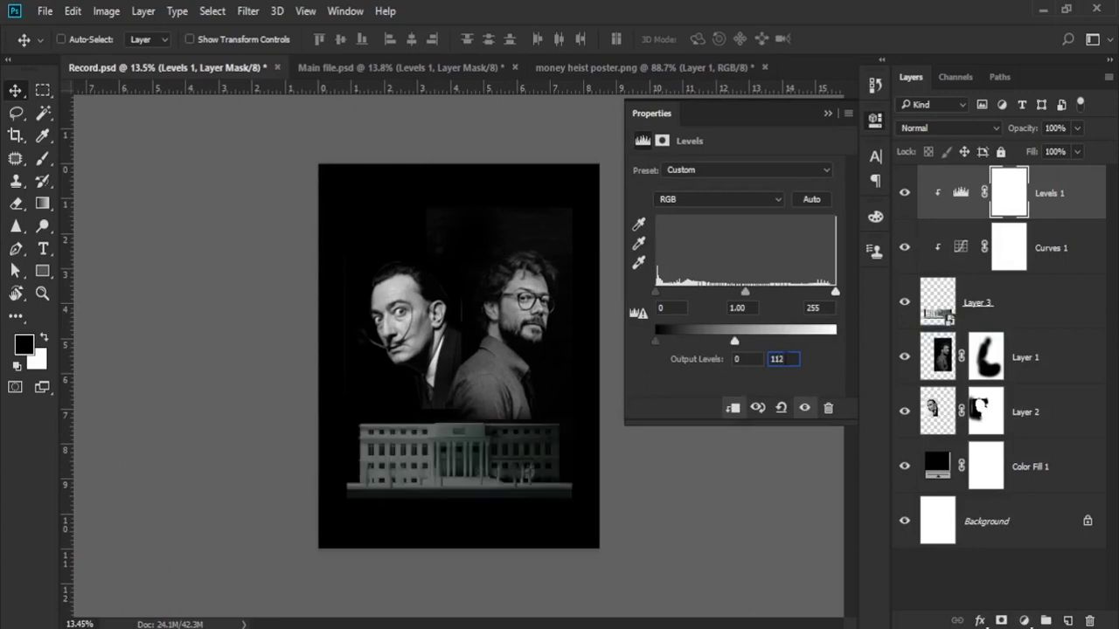
click(826, 115)
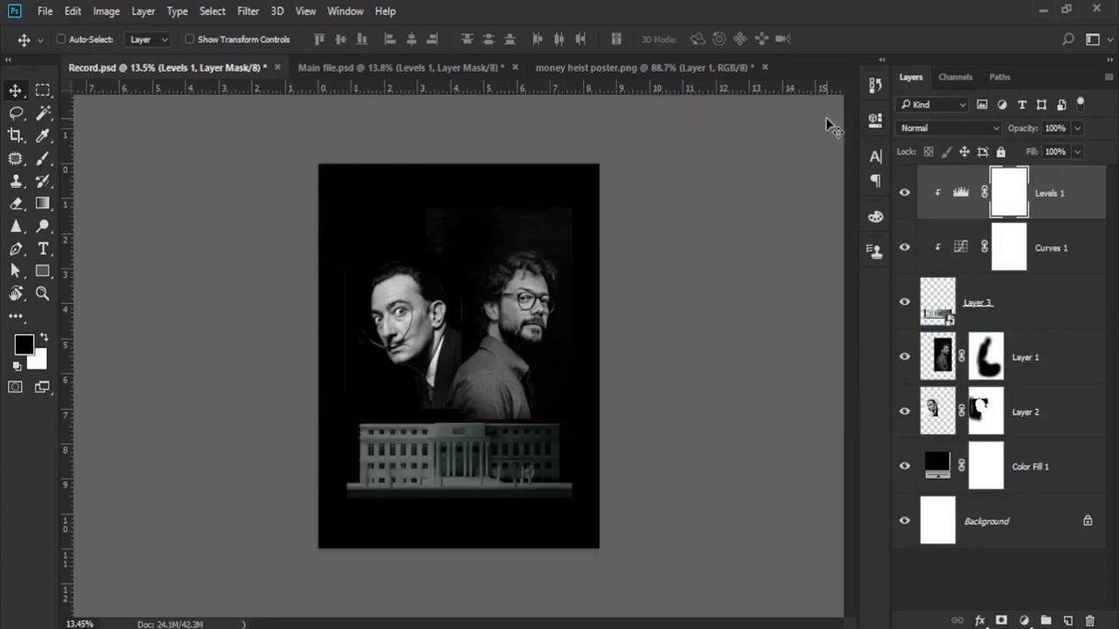
Step: Rasterize the building layer, Layer 3
click(1005, 306)
right_click(1021, 315)
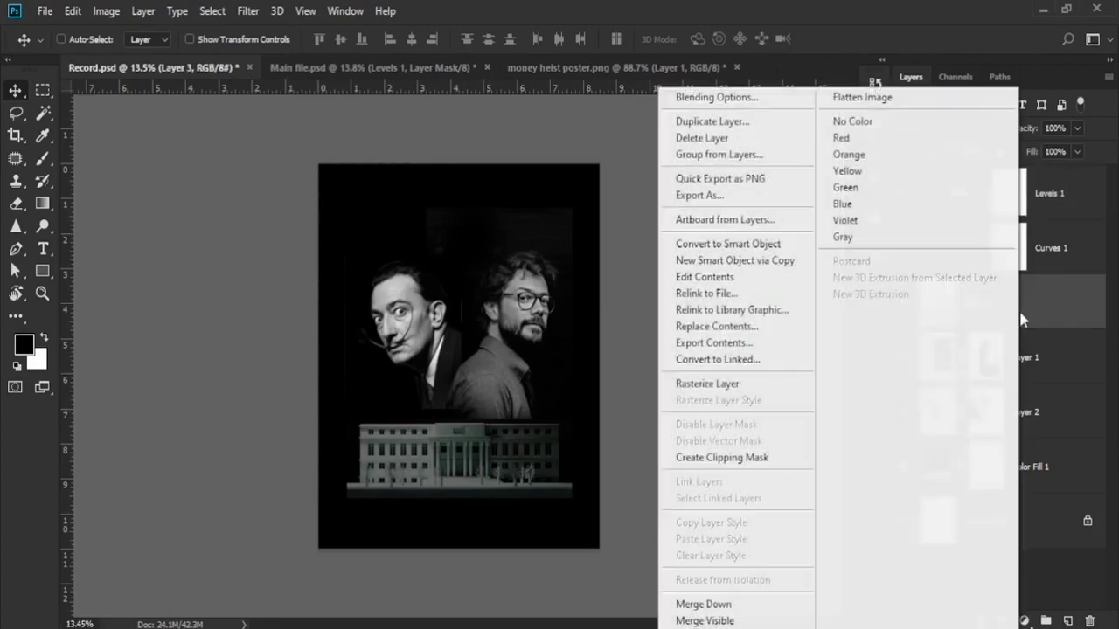
click(717, 387)
Step: Open the flying money.jpg image
click(44, 11)
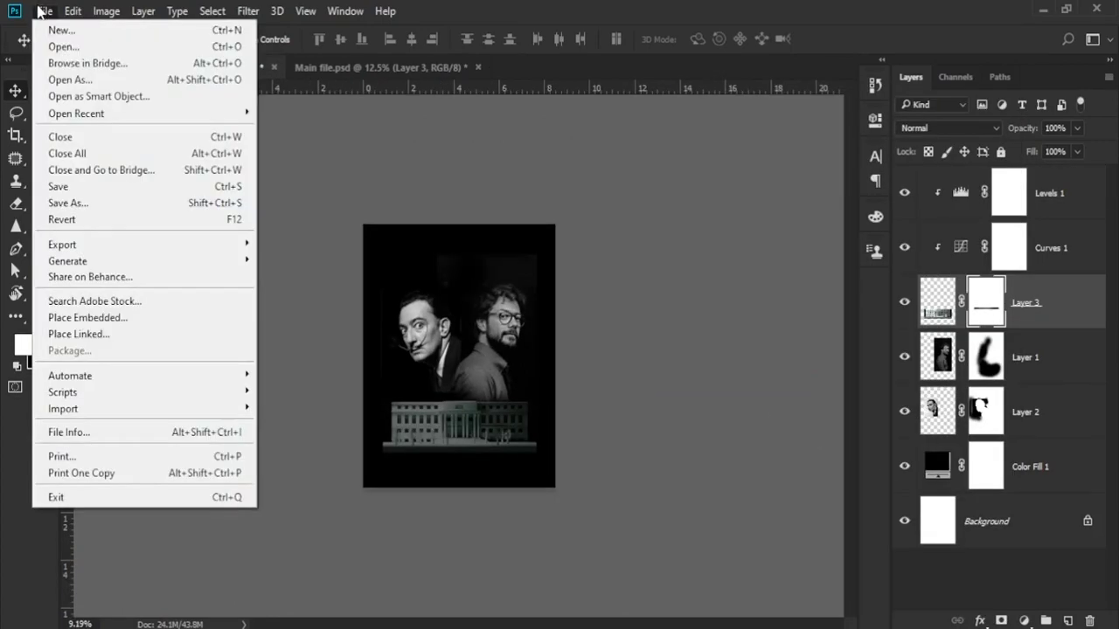
click(35, 42)
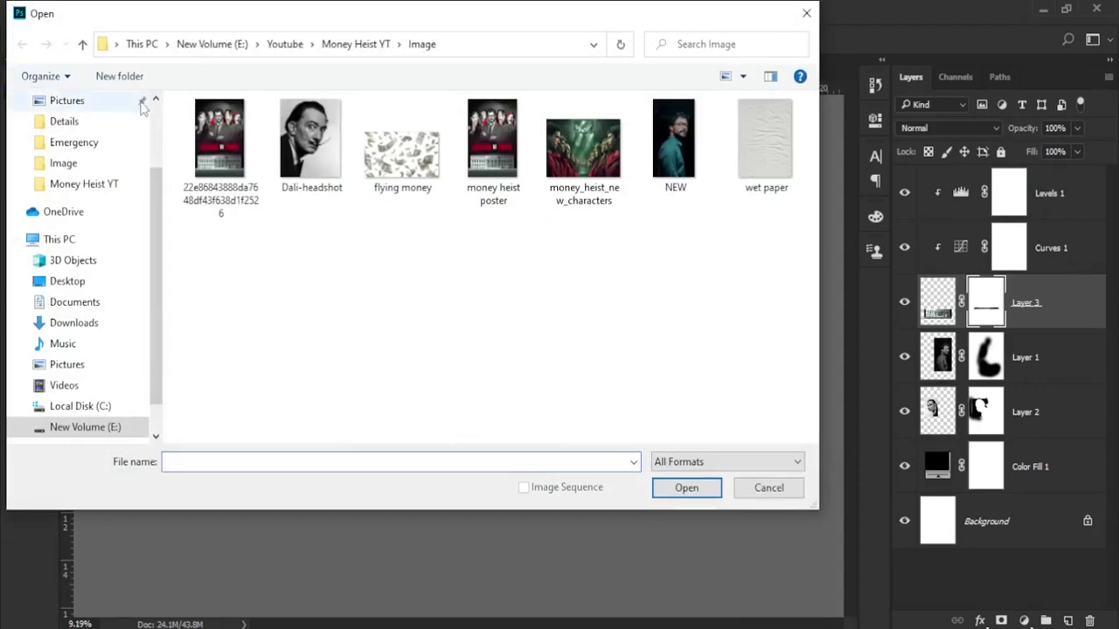
click(407, 175)
click(686, 487)
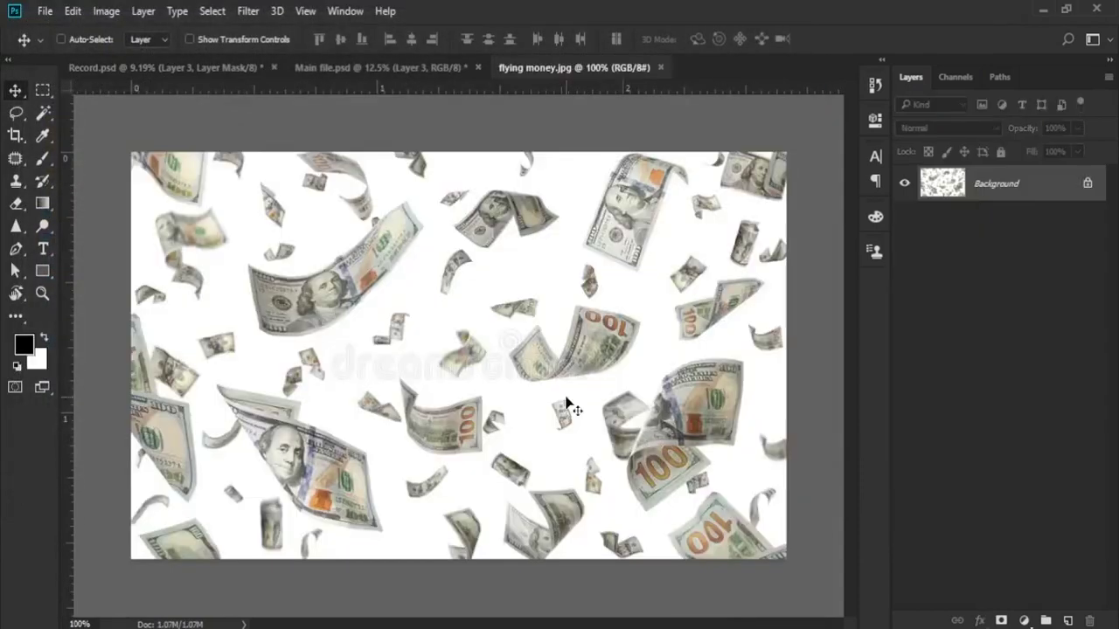
Step: Delete the money image's white background with the Magic Wand, then return to Record.psd
click(42, 112)
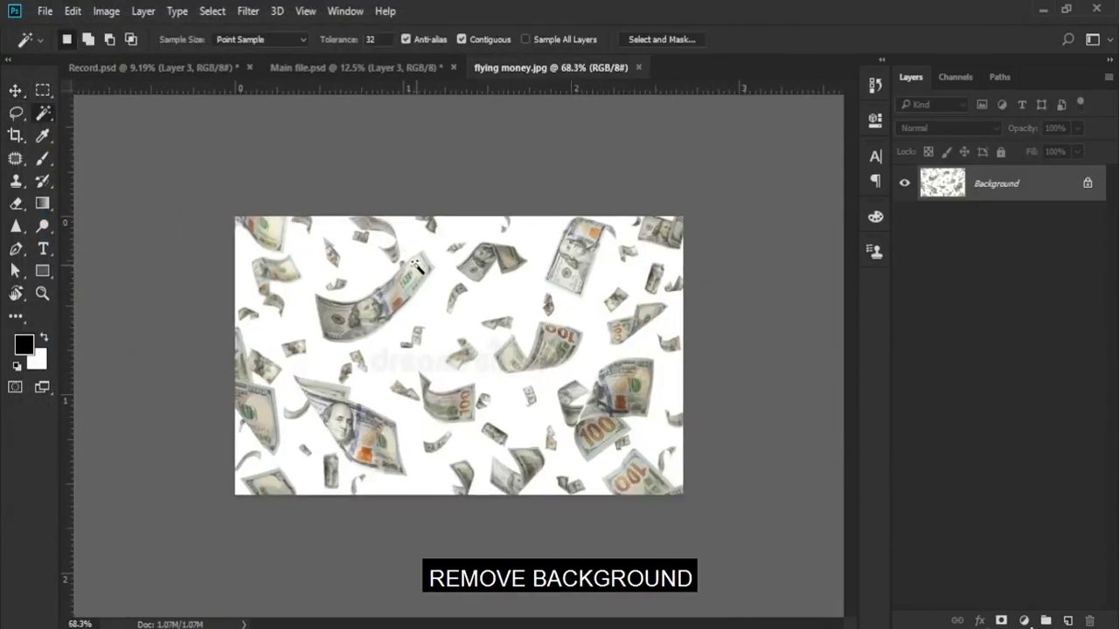
scroll(687, 276, up, 2)
click(546, 234)
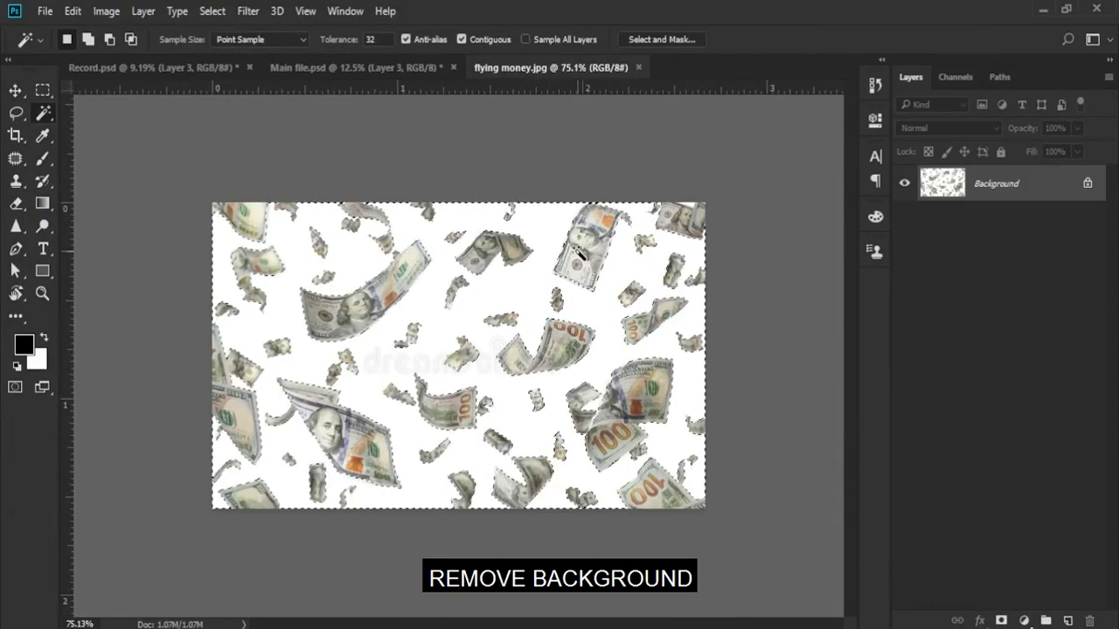
click(1088, 183)
key(Delete)
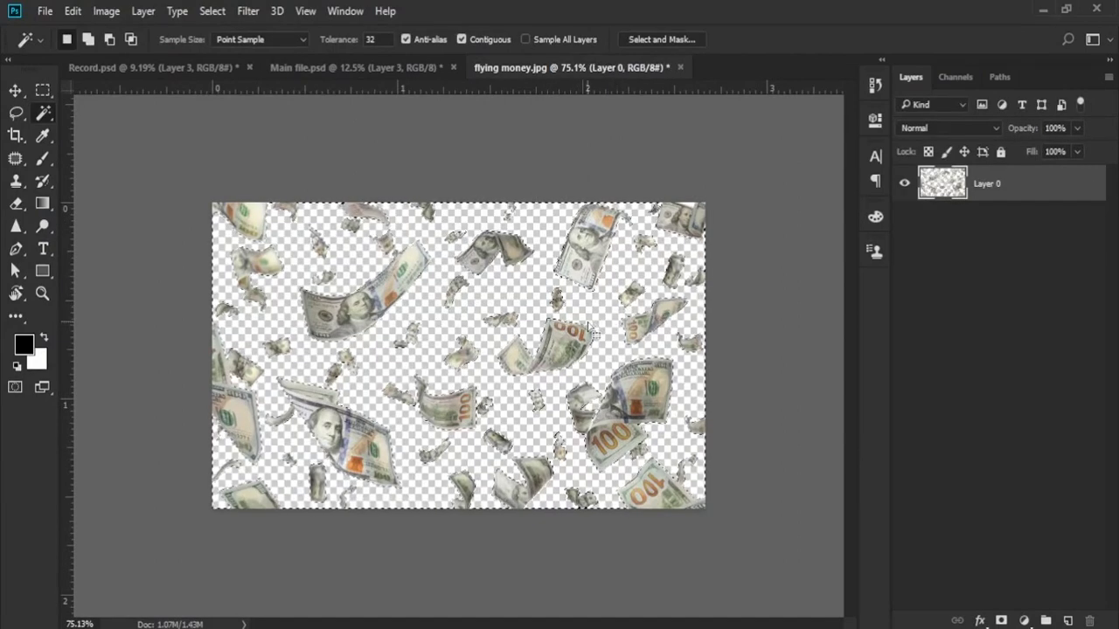
key(ctrl+d)
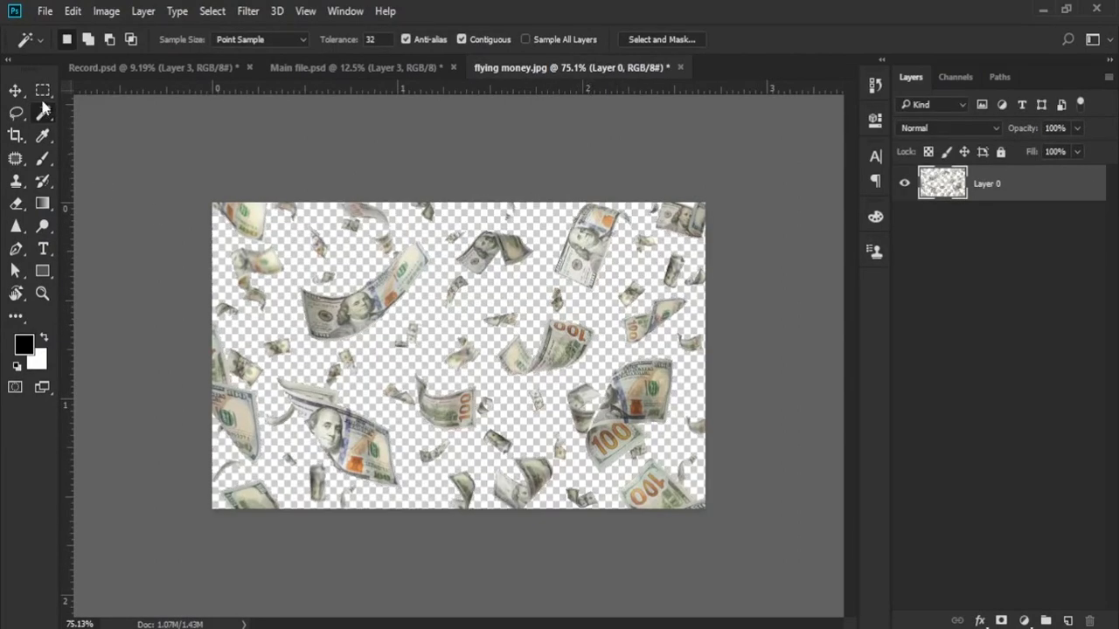
click(16, 92)
key(ctrl+Tab)
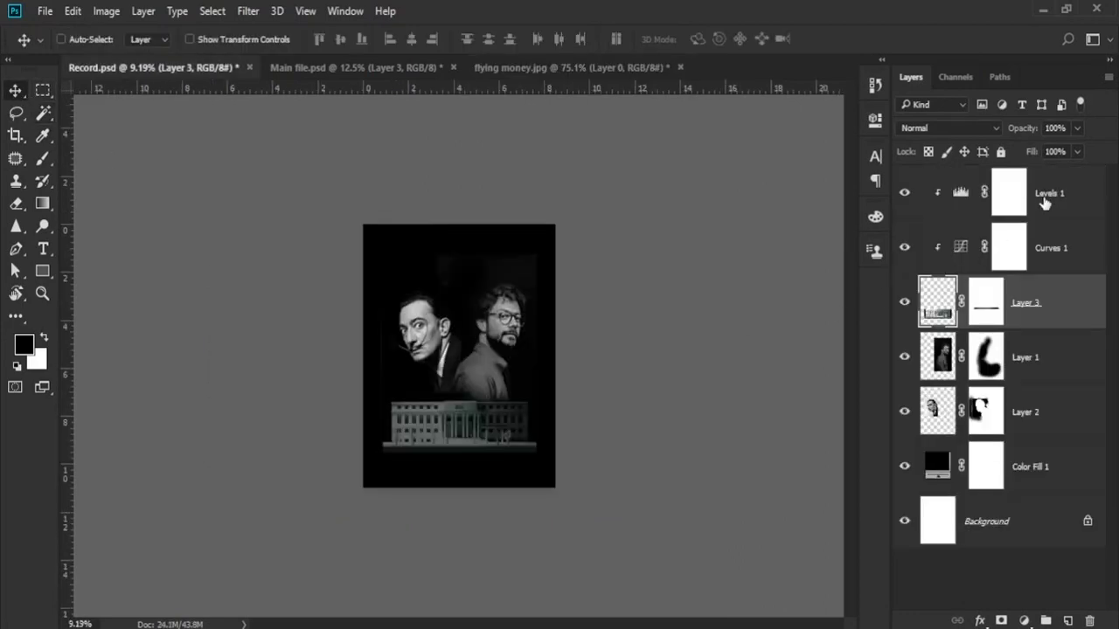
Step: Bring the flying money into Record.psd as Layer 4 and convert it to a smart object
click(1045, 201)
click(603, 68)
mouse_move(569, 137)
mouse_down()
mouse_move(215, 69)
mouse_move(451, 309)
mouse_up()
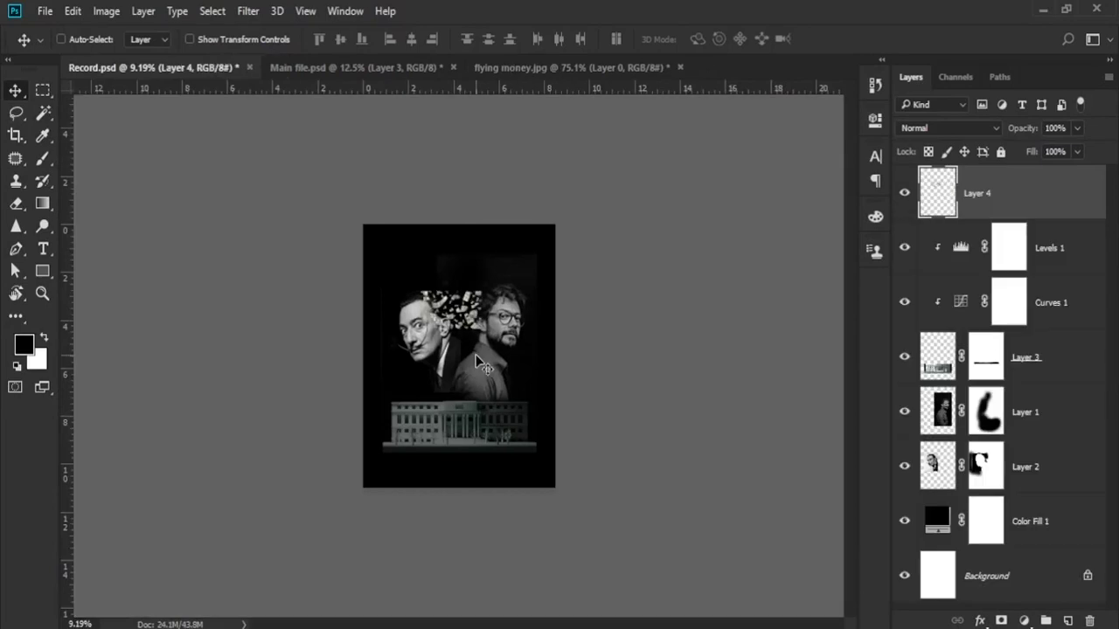
scroll(485, 363, up, 2)
scroll(500, 363, up, 2)
right_click(1020, 202)
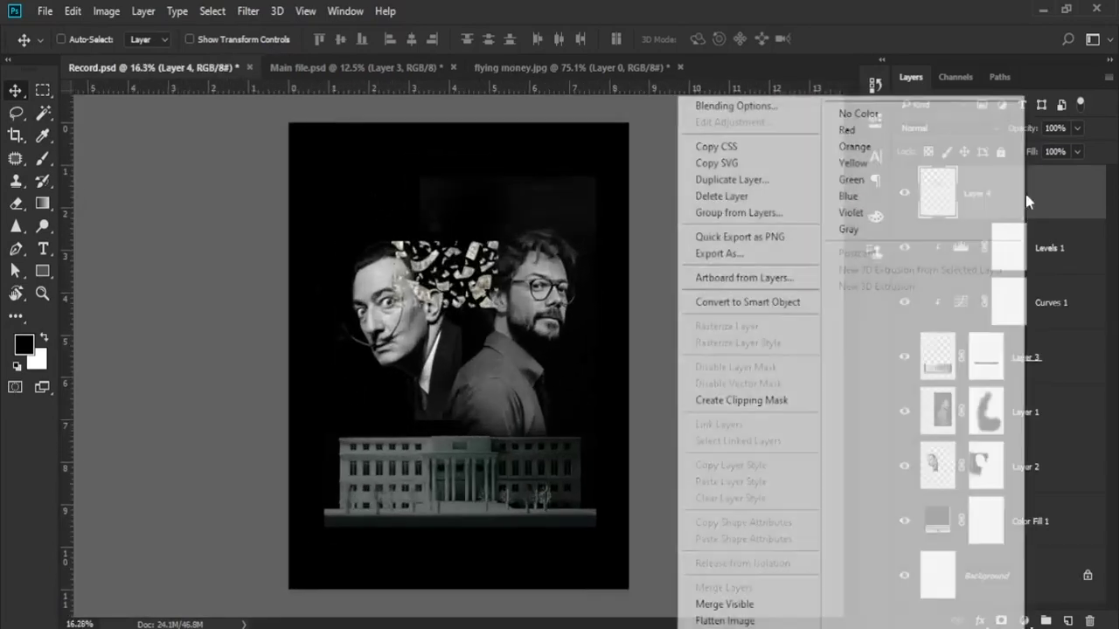
click(737, 302)
Step: Move the money down and scale it up across the poster's lower half
scroll(490, 262, up, 1)
drag(488, 227, 515, 524)
scroll(516, 524, down, 1)
key(ctrl+t)
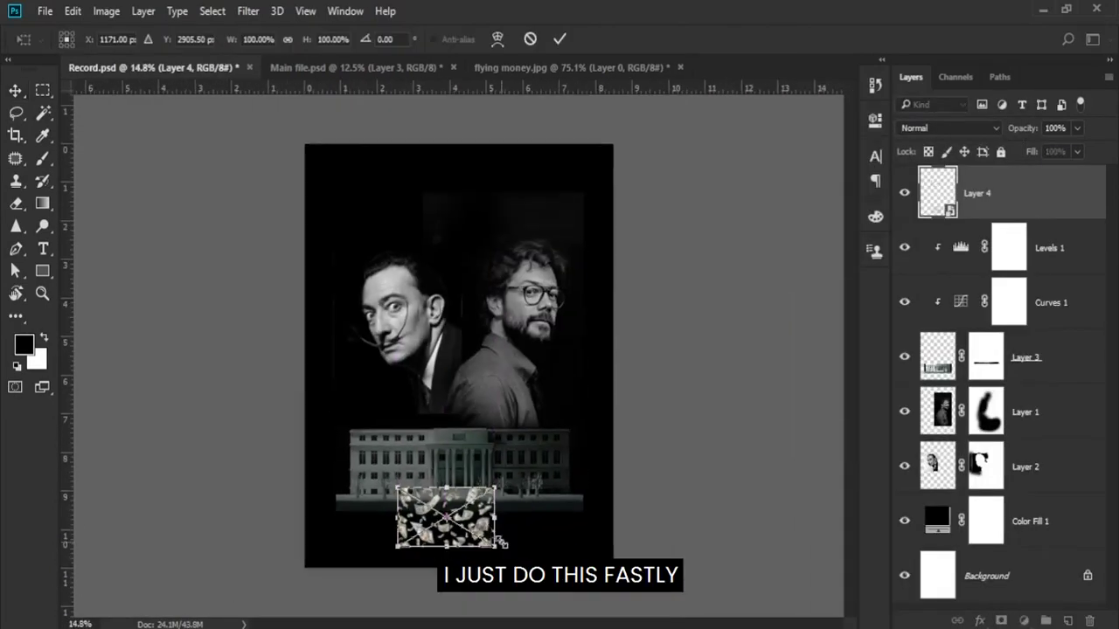
drag(539, 562, 664, 614)
scroll(585, 394, up, 1)
drag(332, 458, 619, 527)
key(Return)
scroll(370, 278, down, 2)
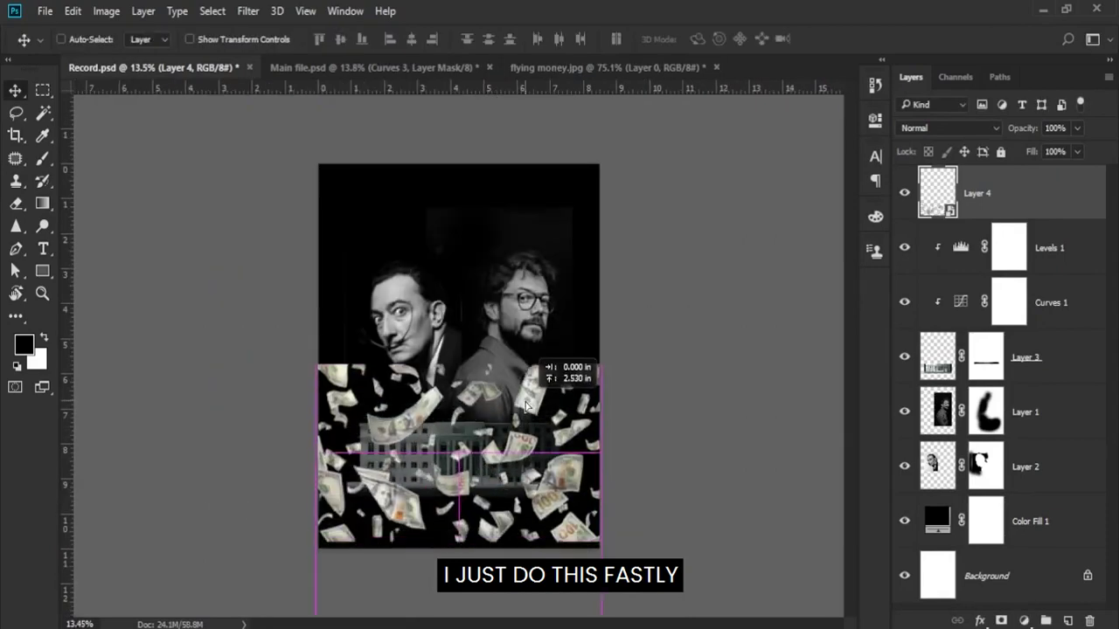
scroll(370, 278, up, 1)
scroll(370, 278, up, 1)
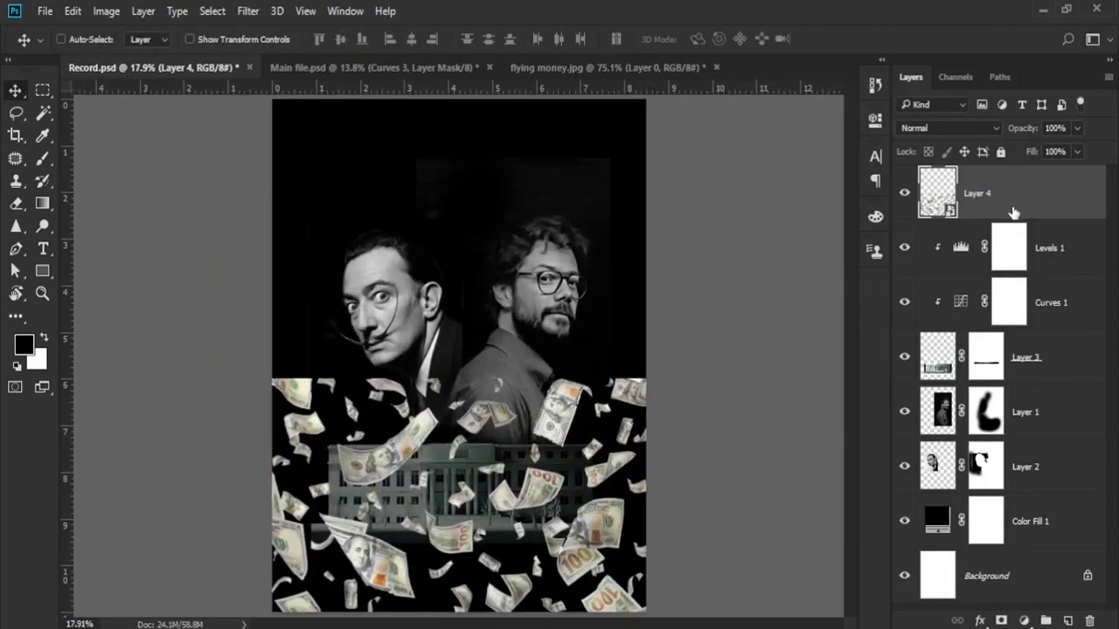
Step: Convert the money layer to grayscale with a default Black & White adjustment
click(106, 11)
mouse_move(131, 55)
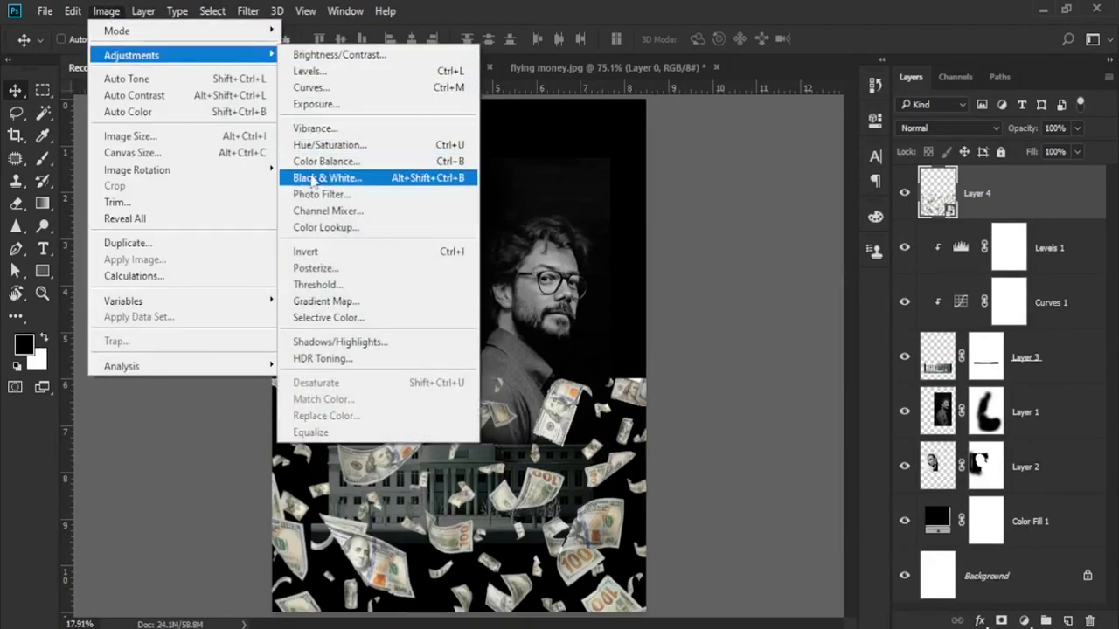
click(312, 178)
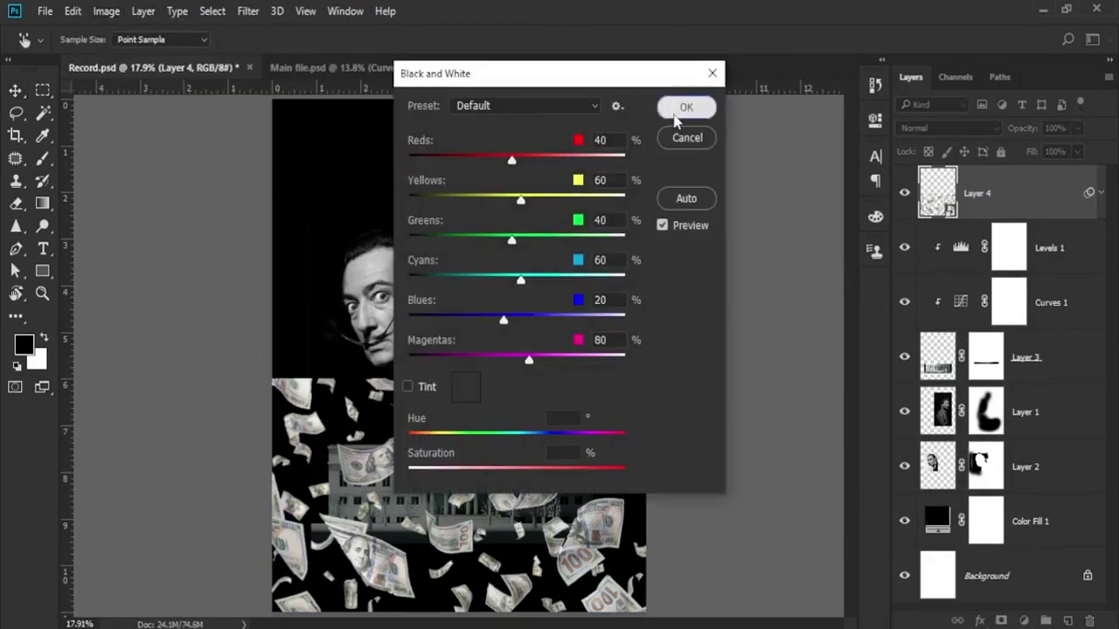
click(686, 107)
scroll(472, 247, down, 2)
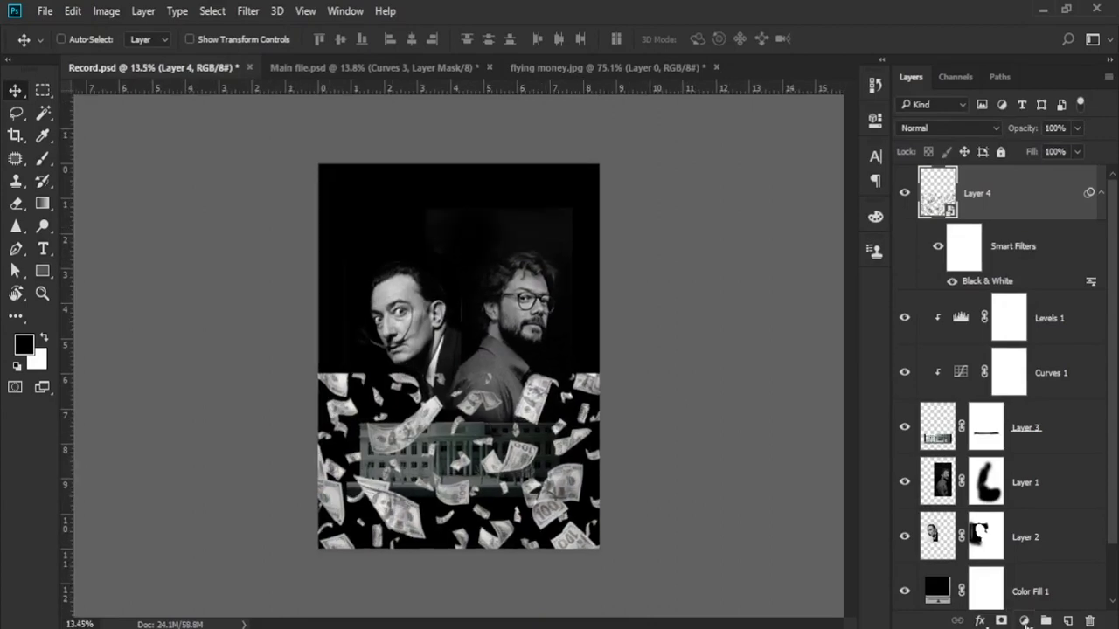
Step: Add a clipped Levels 2 layer at 50% opacity with output highlights at 51
click(1024, 621)
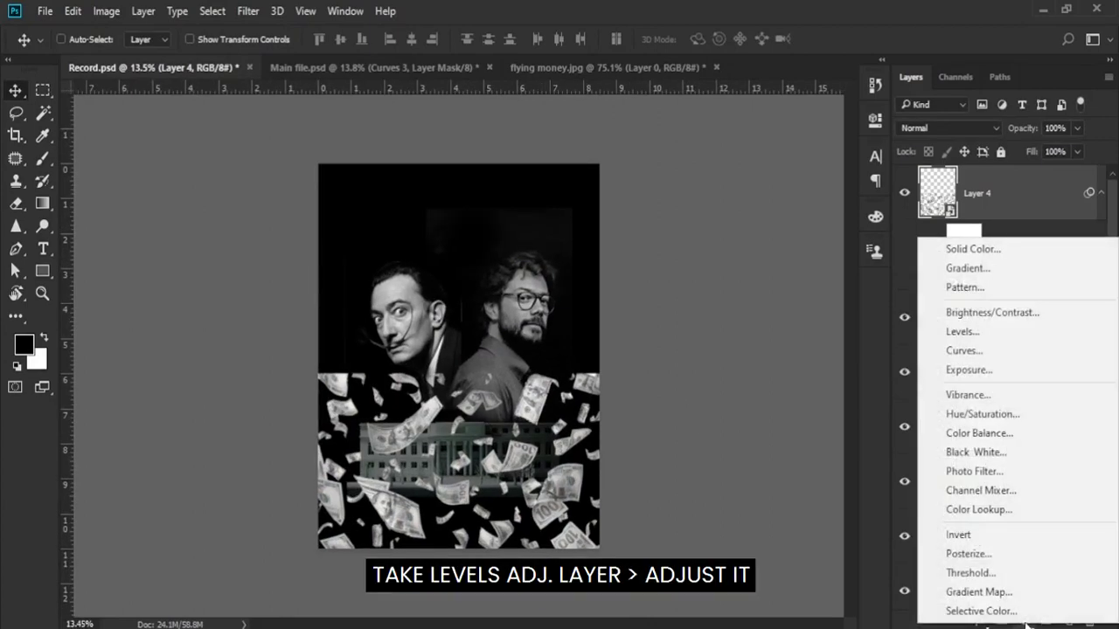
click(965, 333)
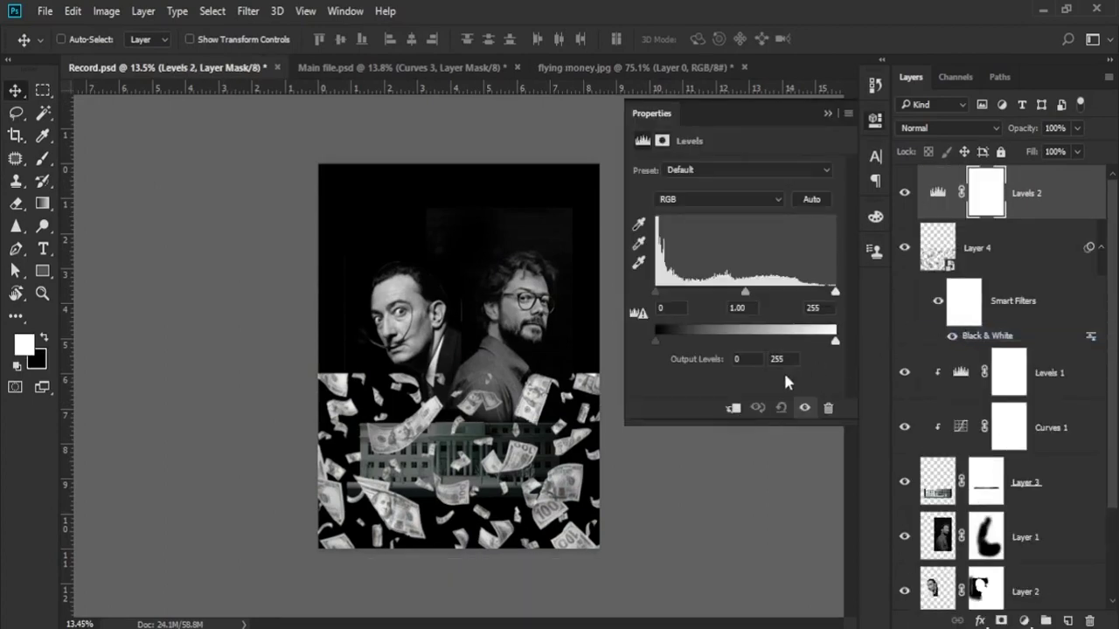
click(732, 408)
key(5)
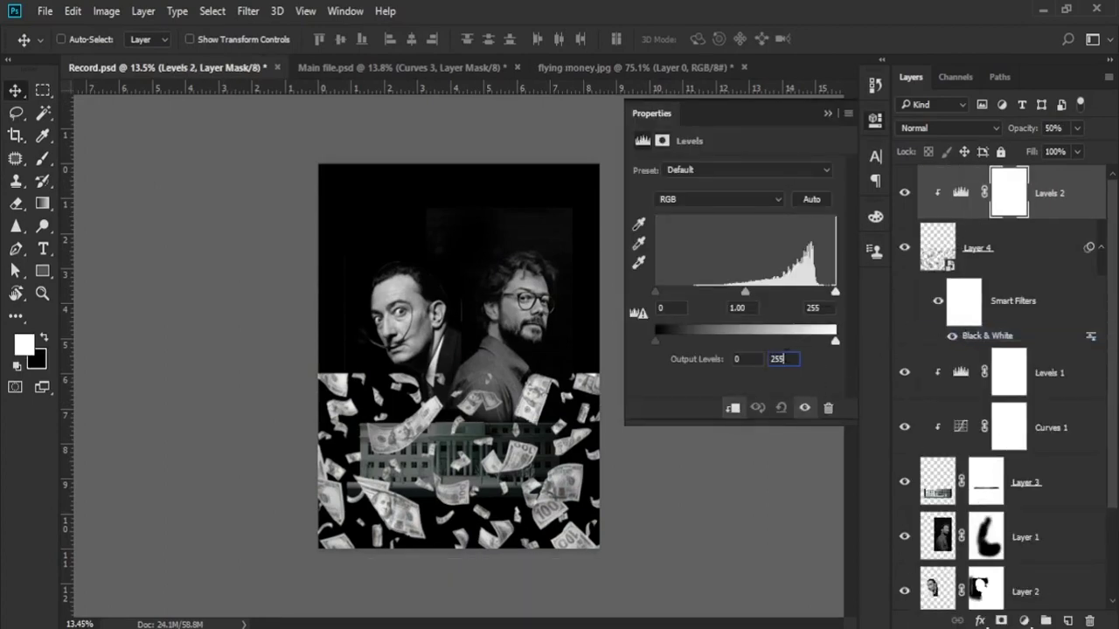
text(5)
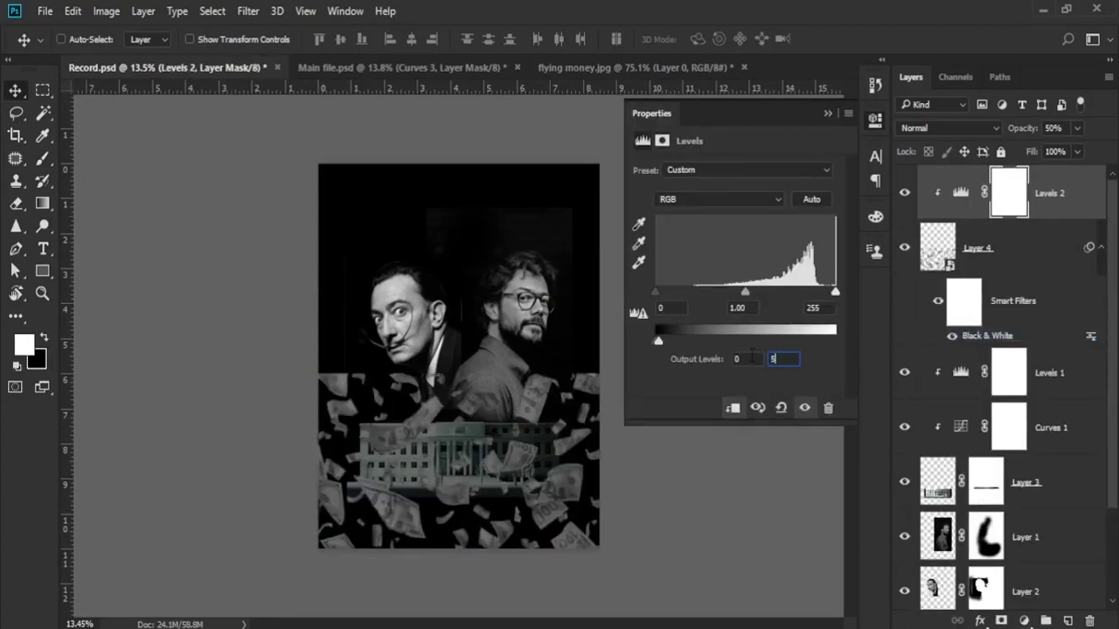
text(1)
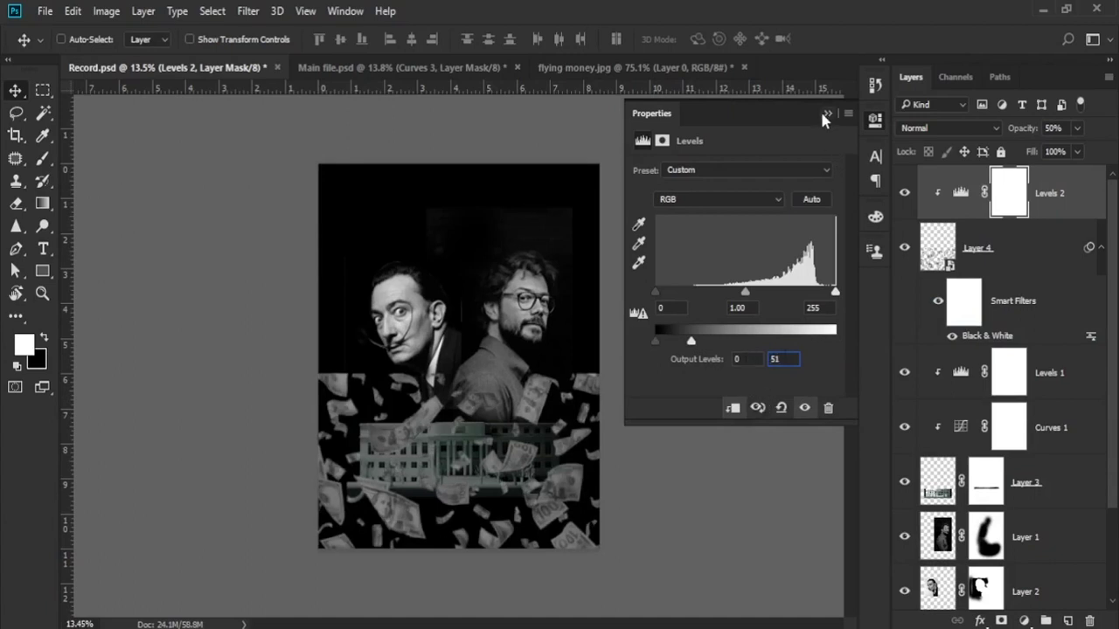
click(823, 114)
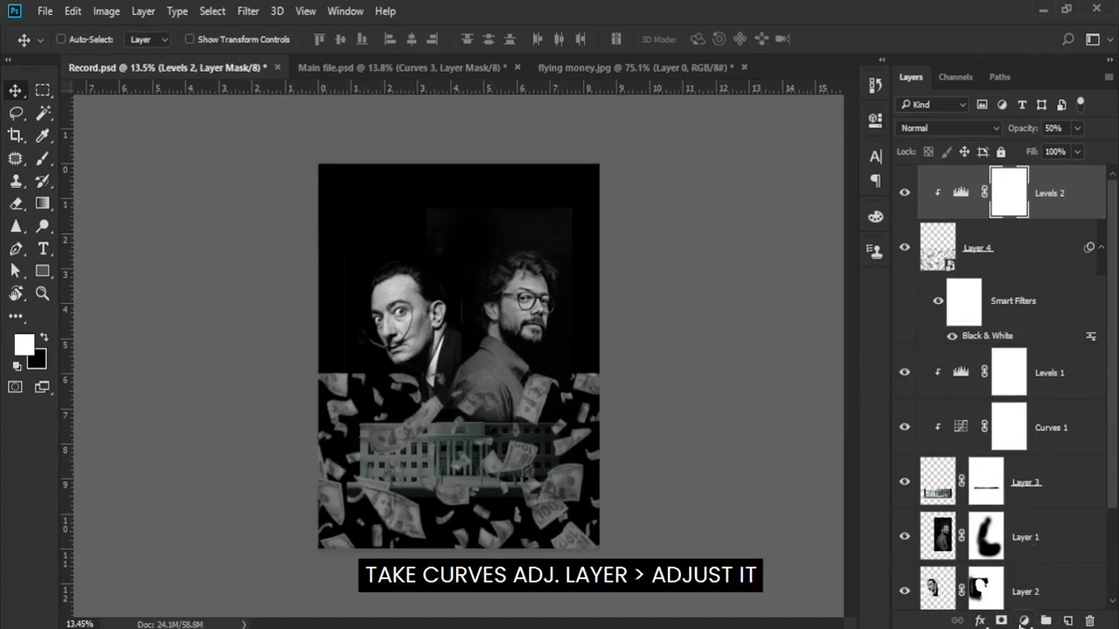
Step: Add a Curves 2 layer clipped to the money and bow its RGB curve downward
click(1023, 620)
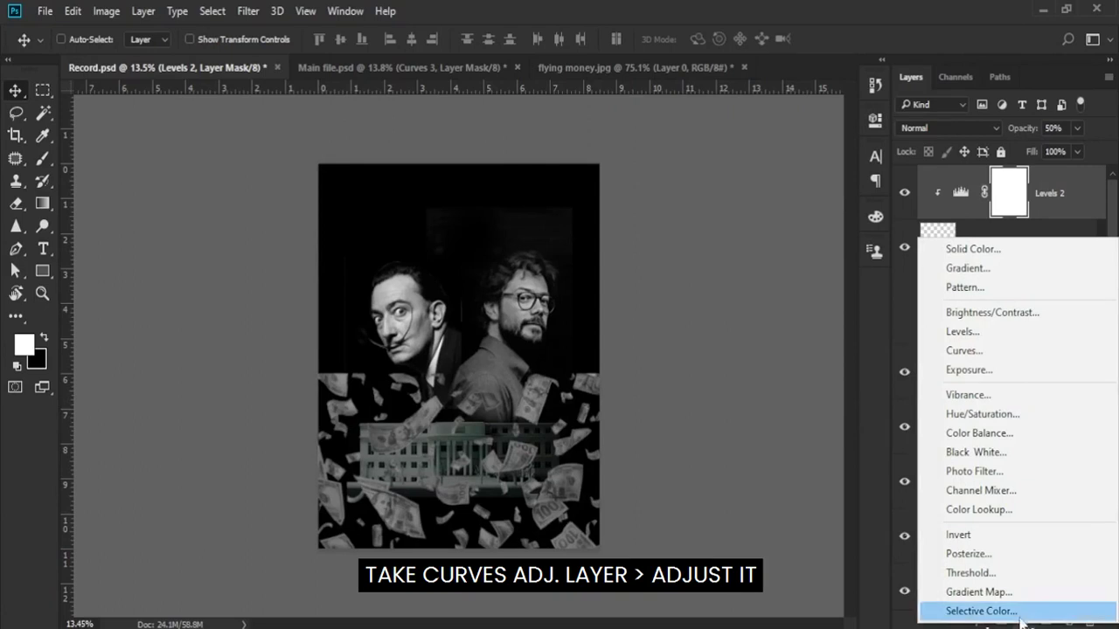
click(955, 352)
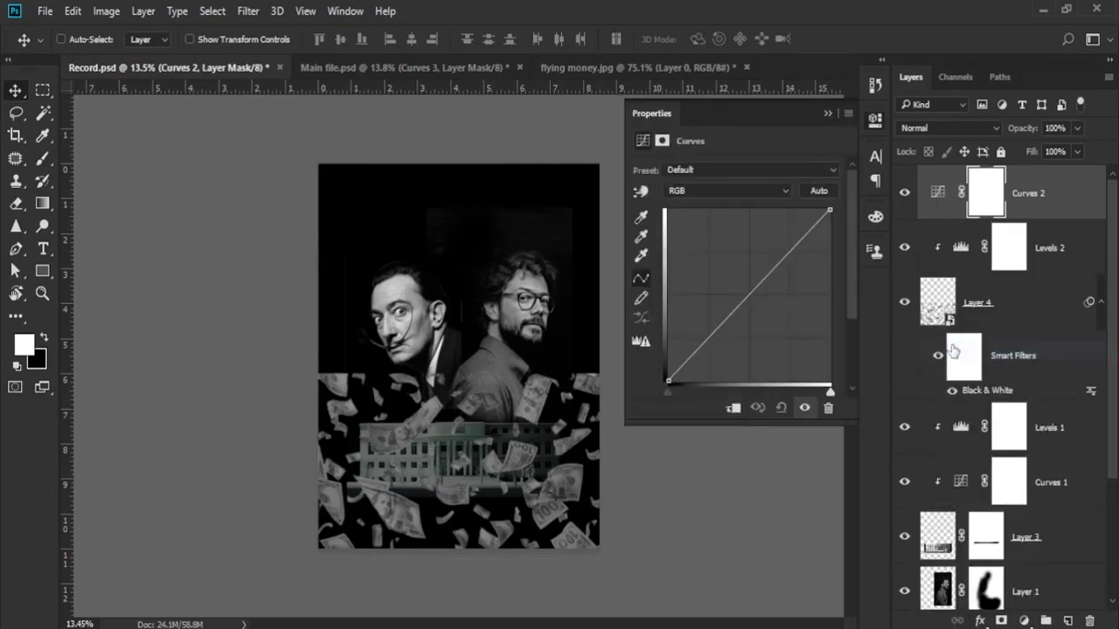
click(734, 409)
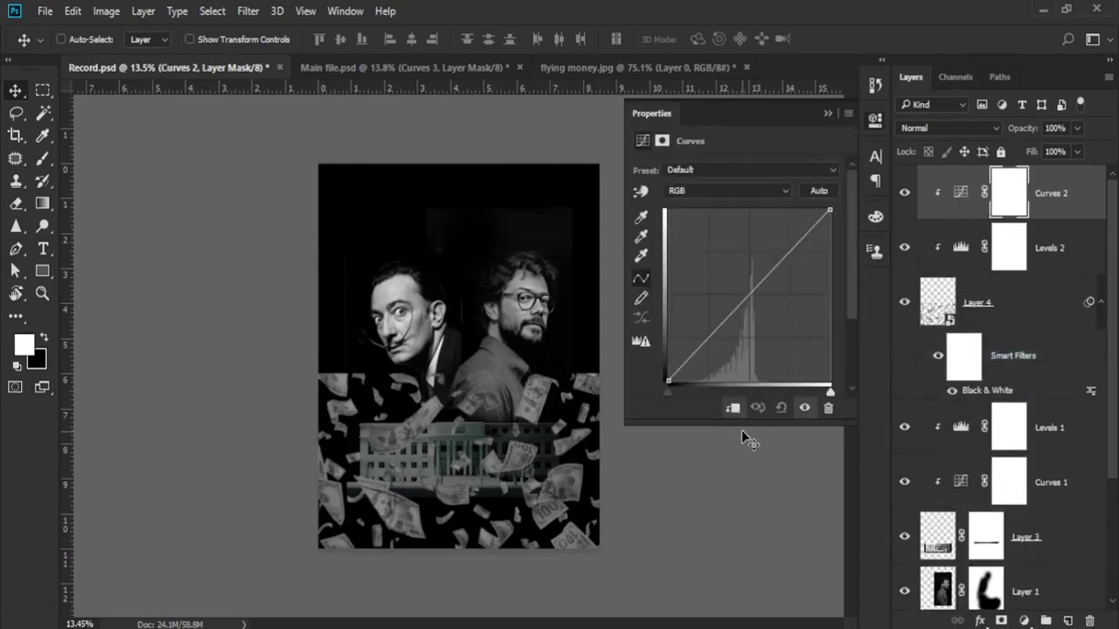
drag(712, 333, 722, 343)
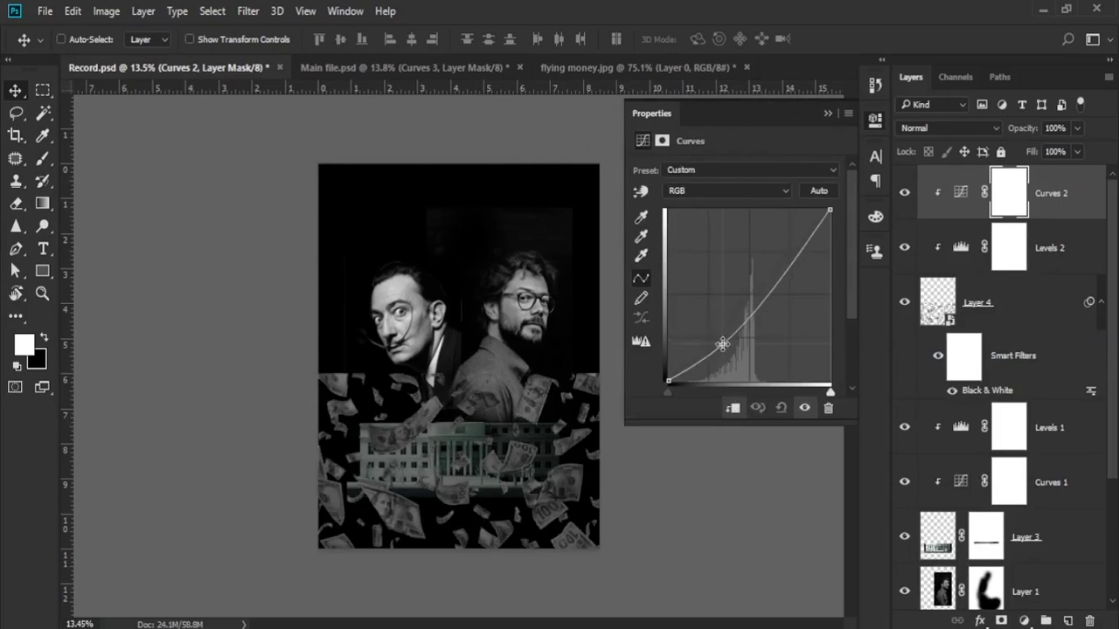
click(774, 284)
click(1007, 258)
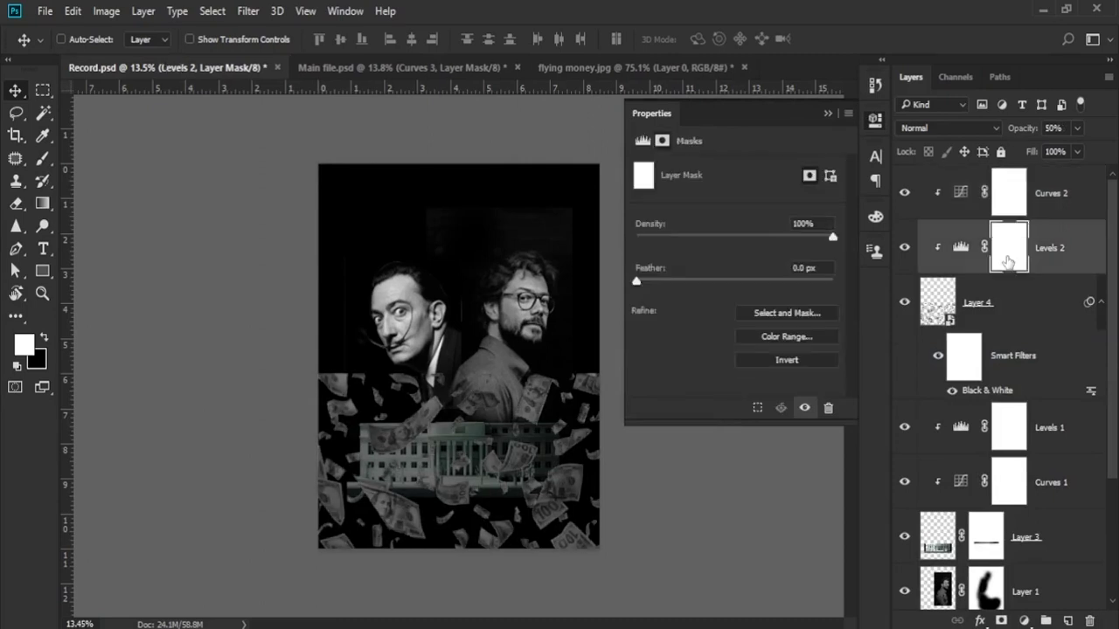
Step: Rasterize the Layer 4 money smart object and give it a layer mask
click(1012, 322)
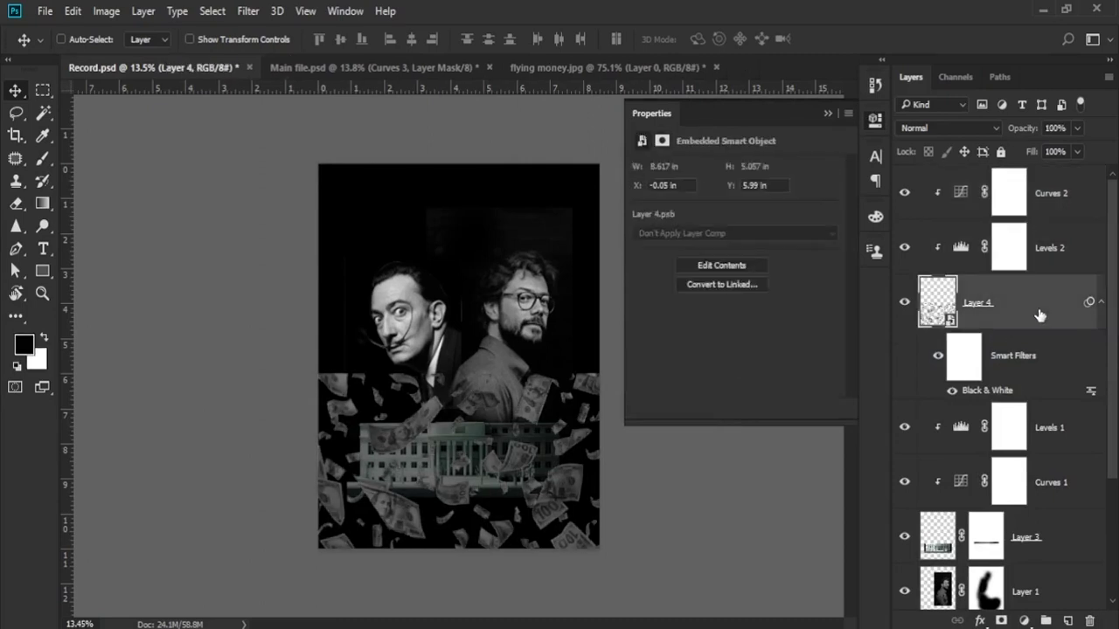
right_click(1038, 309)
click(769, 384)
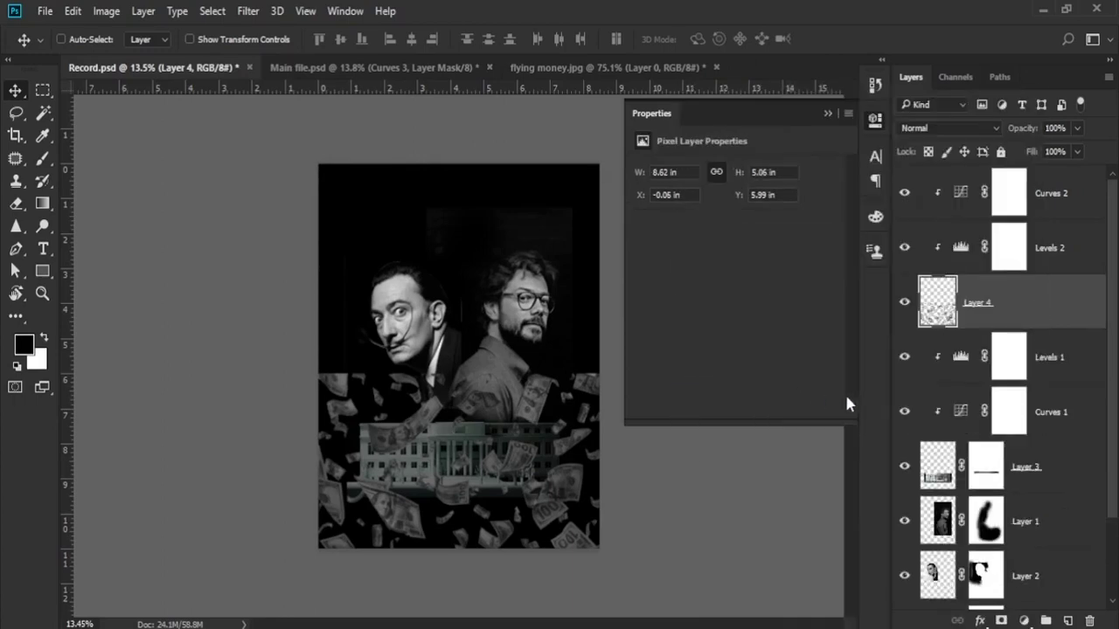
click(1001, 620)
scroll(358, 483, down, 1)
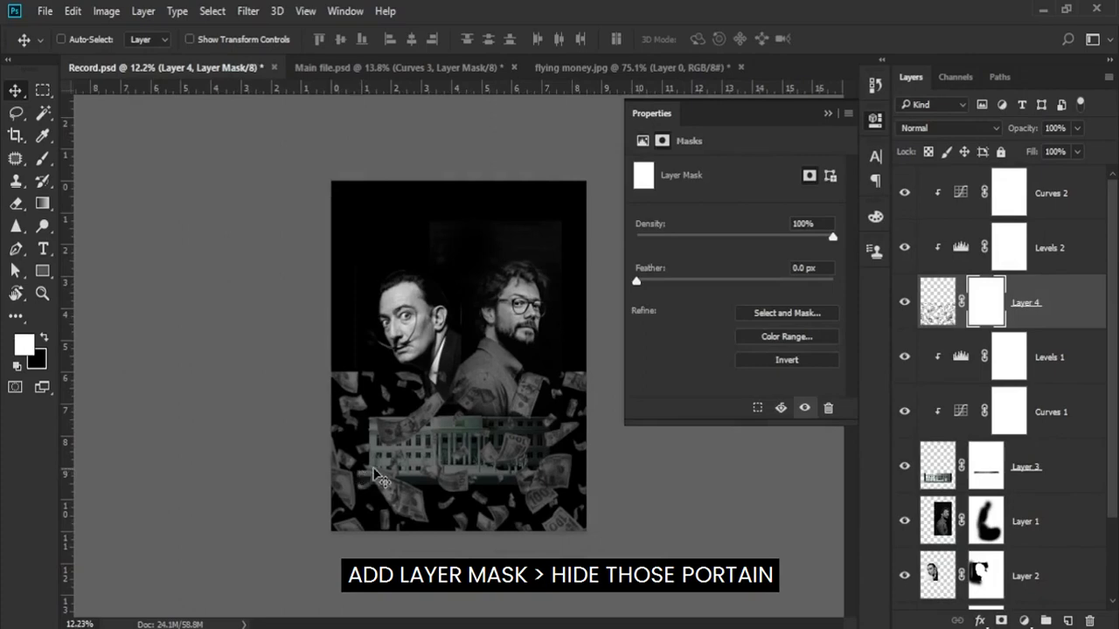
Step: Paint black on Layer 4's mask to hide the money over the portraits and building
key(b)
scroll(371, 385, up, 1)
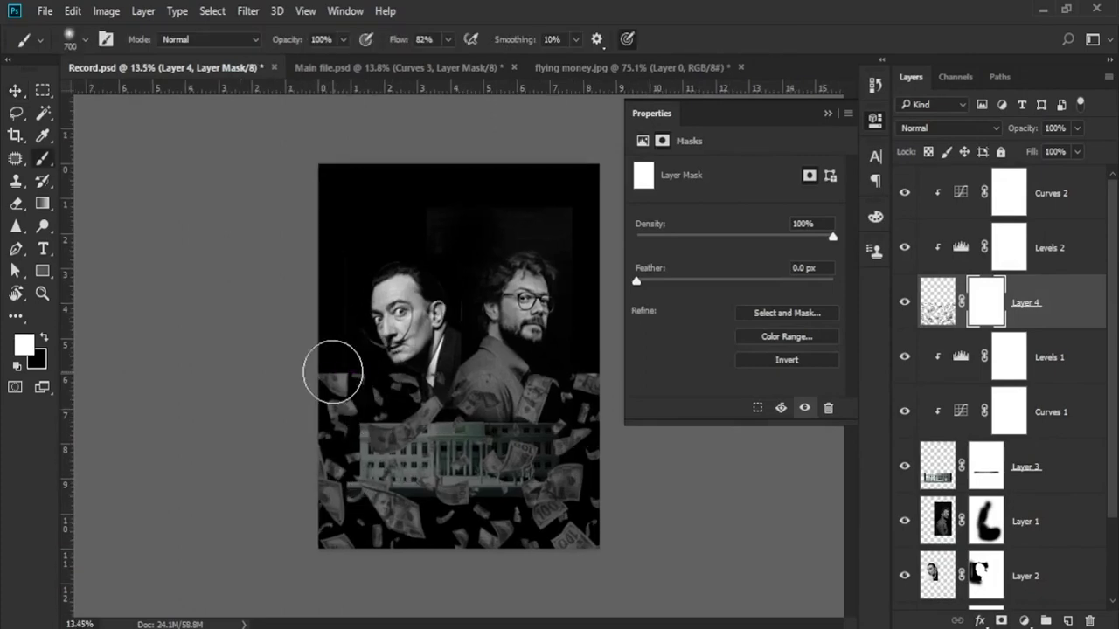
key(x)
drag(333, 371, 554, 380)
scroll(554, 379, up, 3)
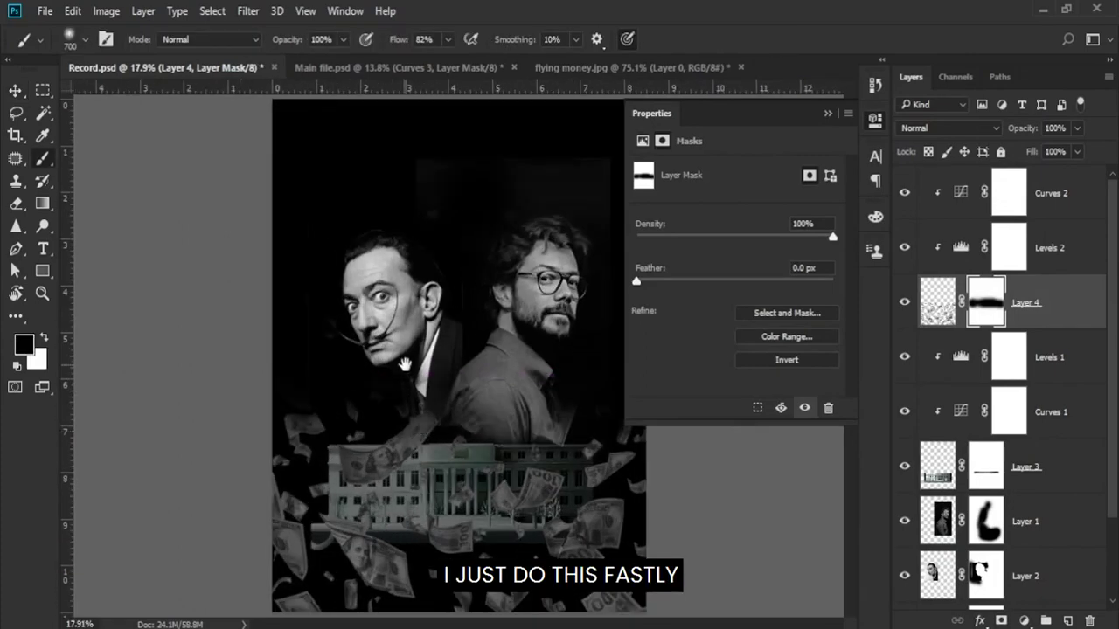
mouse_move(473, 417)
mouse_down()
mouse_move(332, 419)
mouse_move(534, 420)
mouse_up()
scroll(534, 416, up, 3)
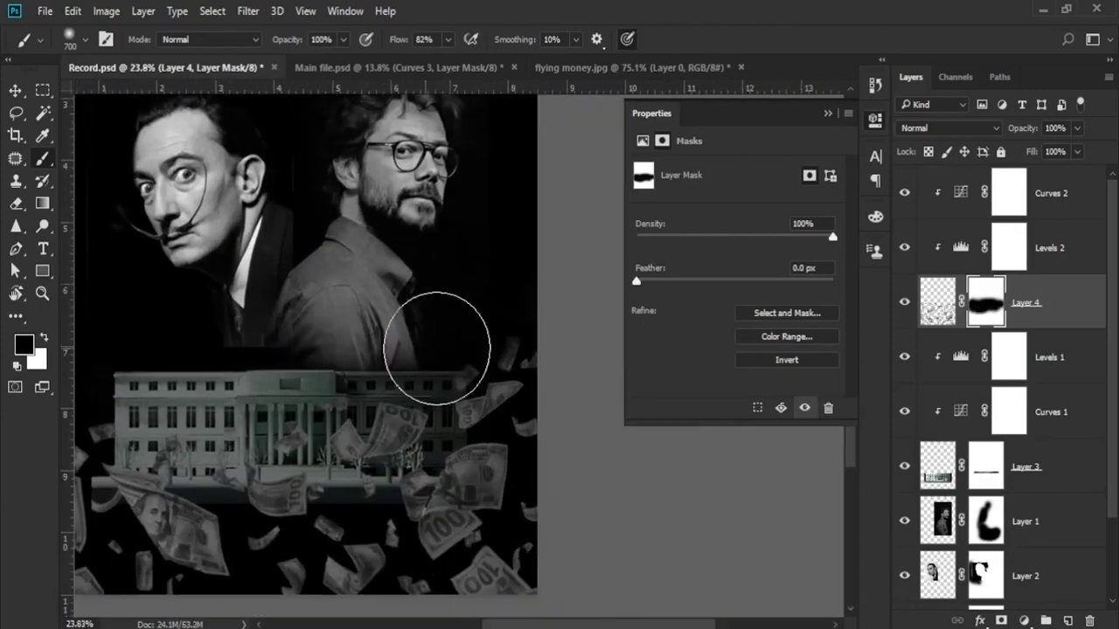
mouse_move(457, 325)
mouse_down()
mouse_move(437, 370)
mouse_move(533, 411)
mouse_up()
key(bracketleft)
key(bracketleft)
key(bracketleft)
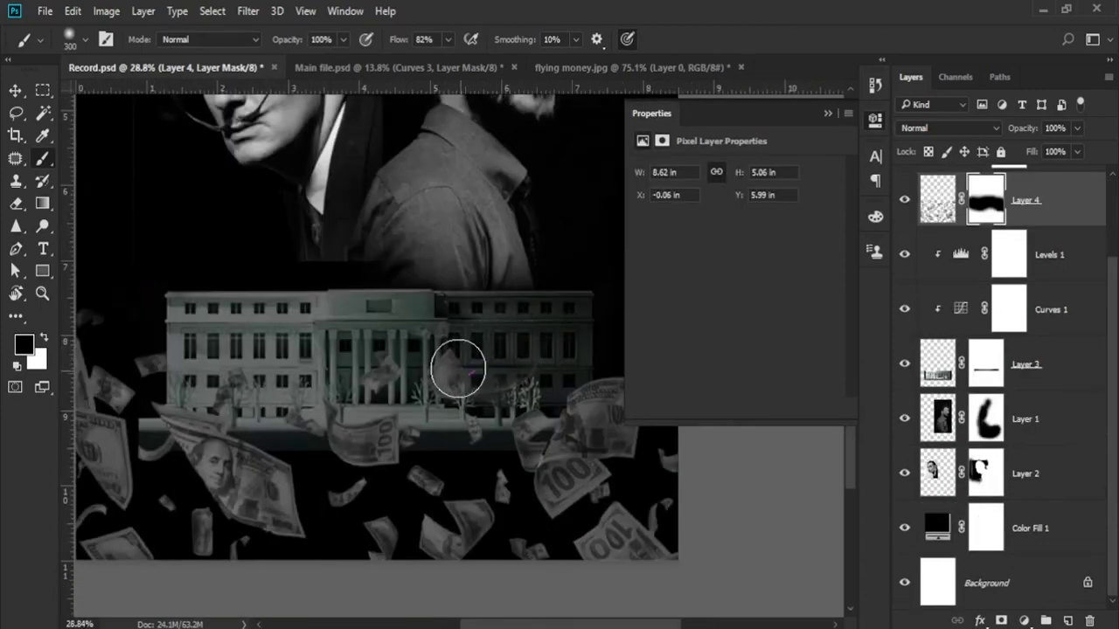
mouse_move(386, 366)
mouse_down()
mouse_move(163, 357)
mouse_move(270, 375)
mouse_move(292, 420)
mouse_up()
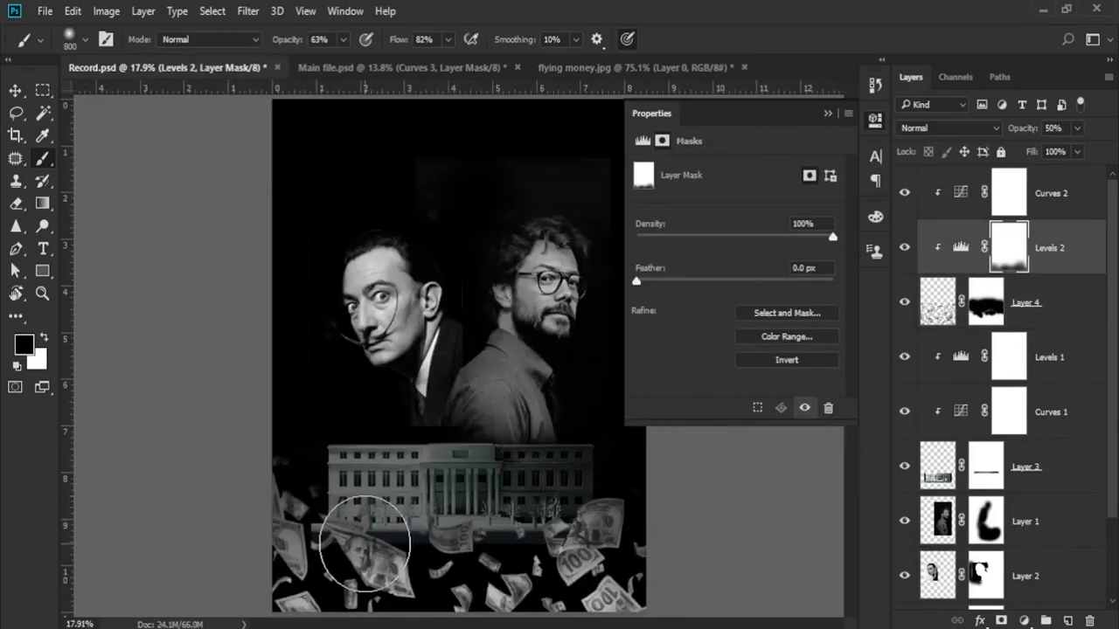
key(x)
key(bracketleft)
key(bracketleft)
key(bracketleft)
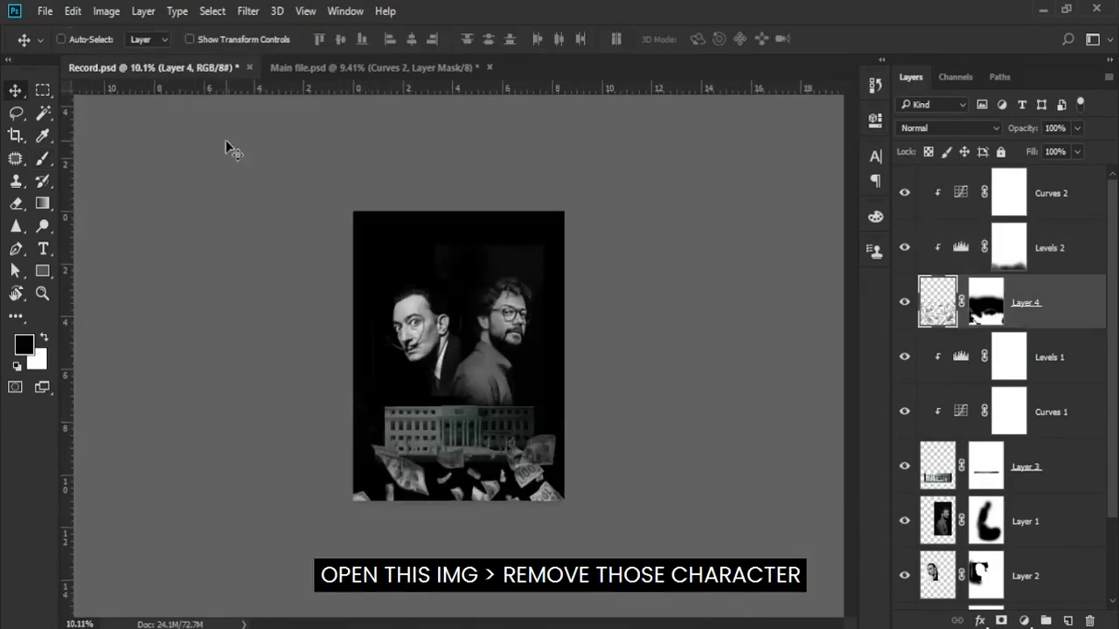
Step: Open the money_heist_new_characters.jpg image
click(44, 10)
click(43, 40)
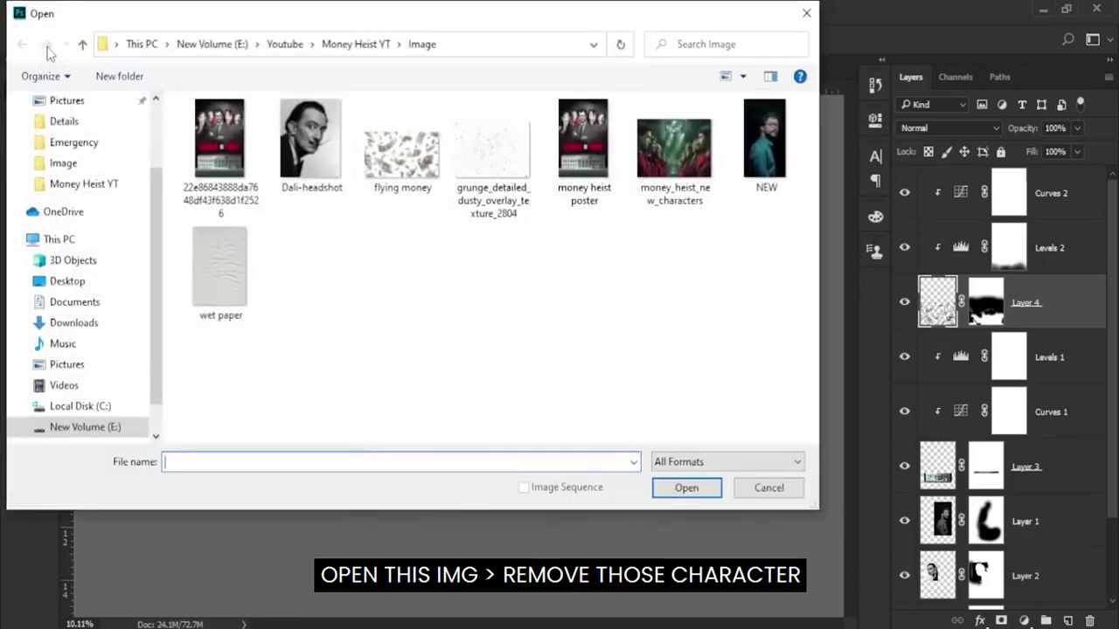
click(673, 152)
click(699, 487)
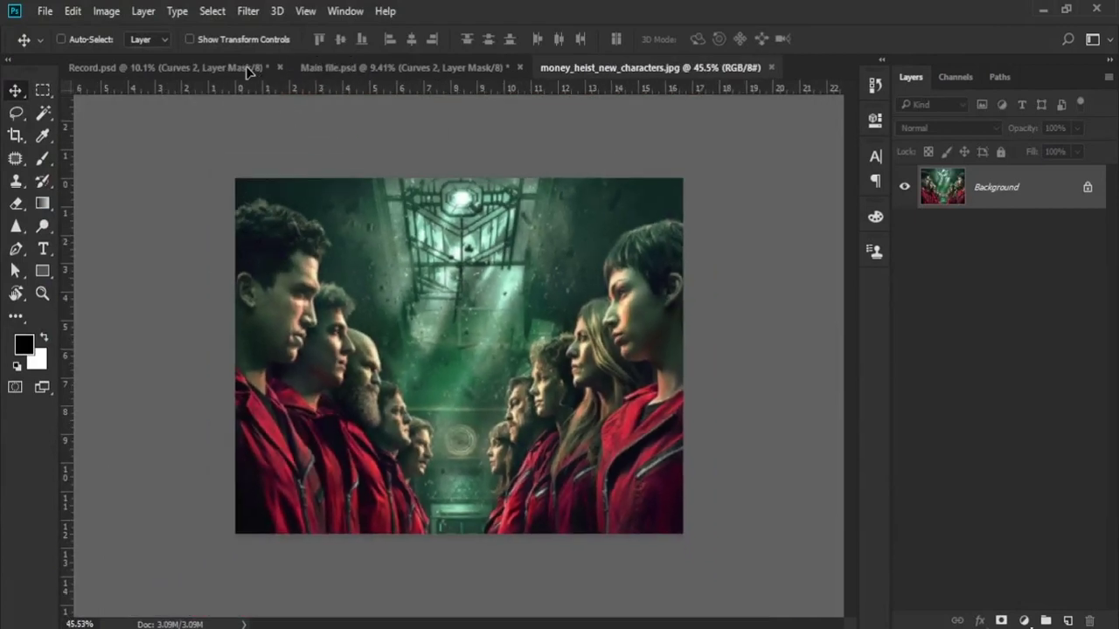
Step: Place the characters photo in Record.psd as a smart object scaled across the poster top
drag(247, 69, 463, 266)
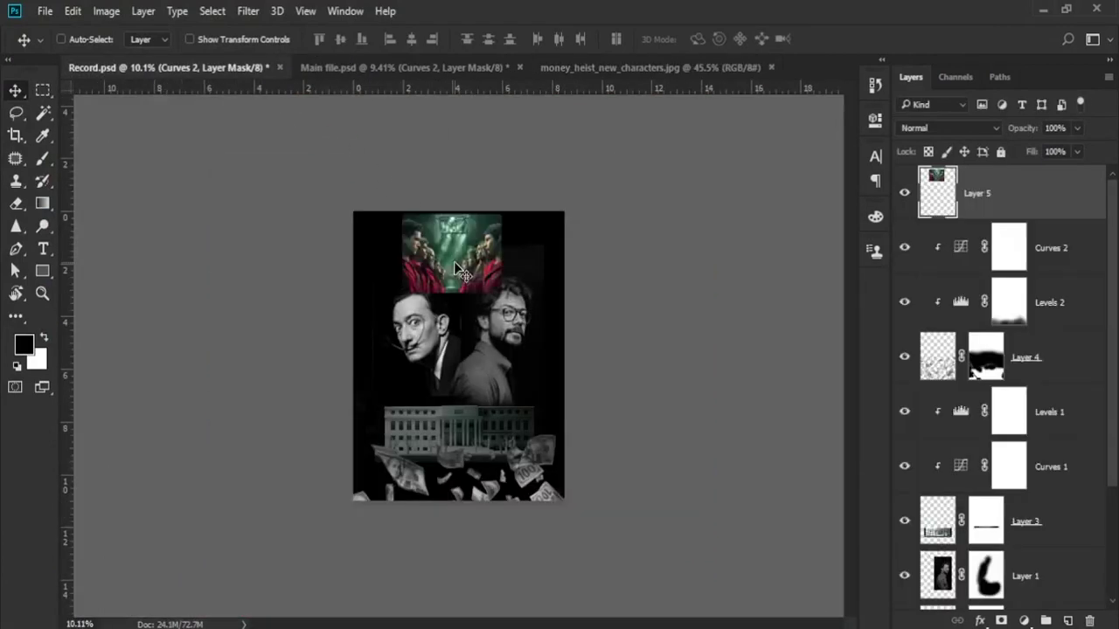
right_click(1035, 210)
click(760, 302)
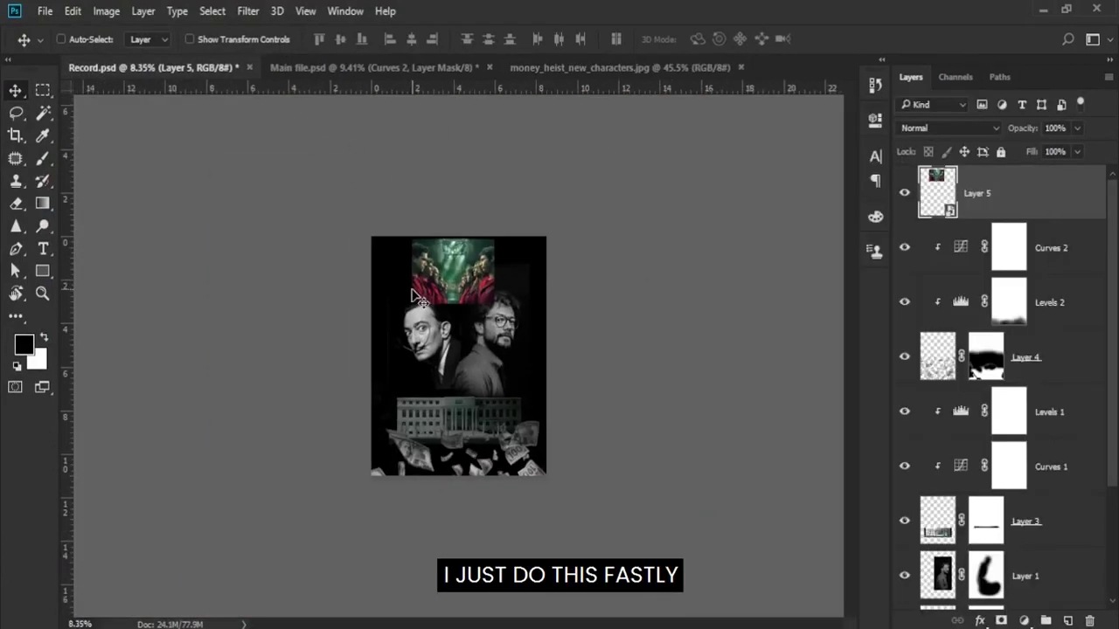
key(ctrl+t)
drag(492, 308, 562, 350)
scroll(562, 349, up, 2)
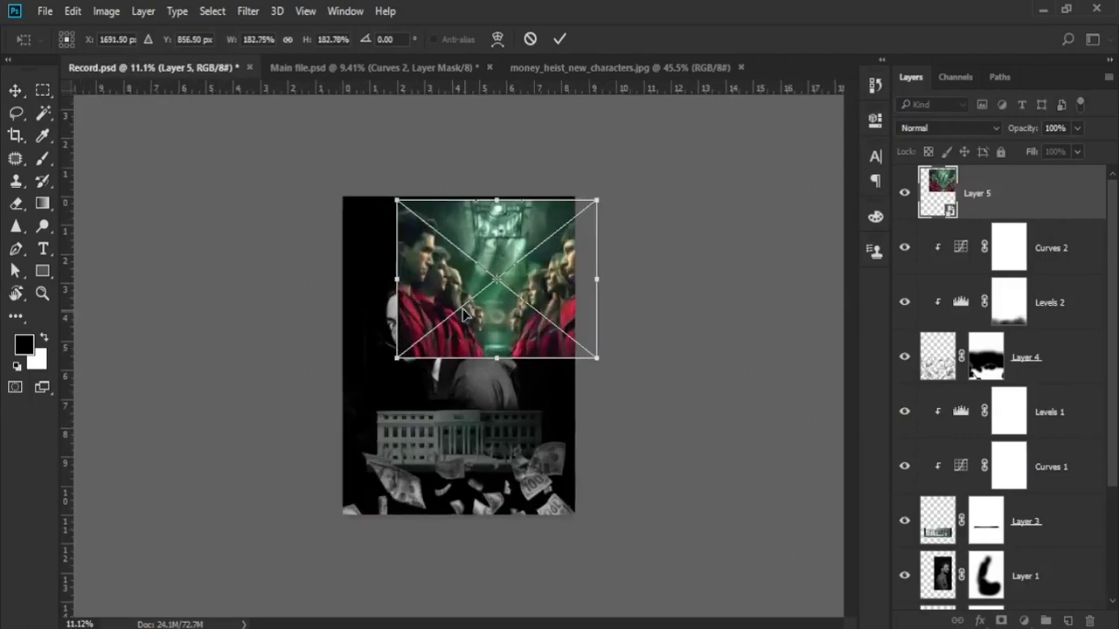
drag(437, 249, 582, 372)
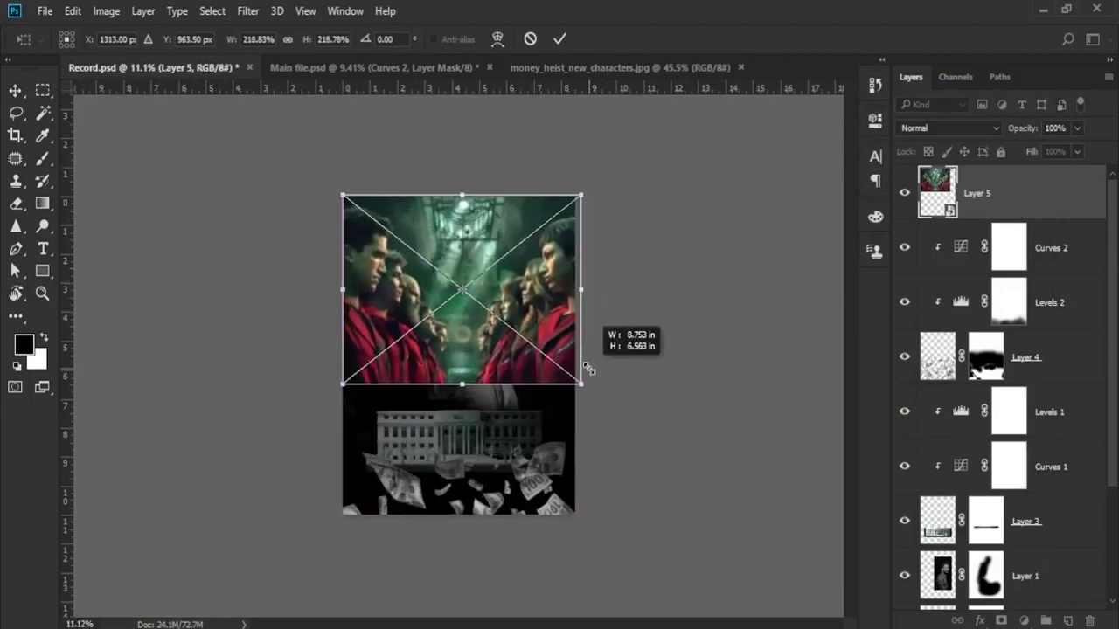
drag(342, 391, 333, 391)
drag(448, 374, 464, 359)
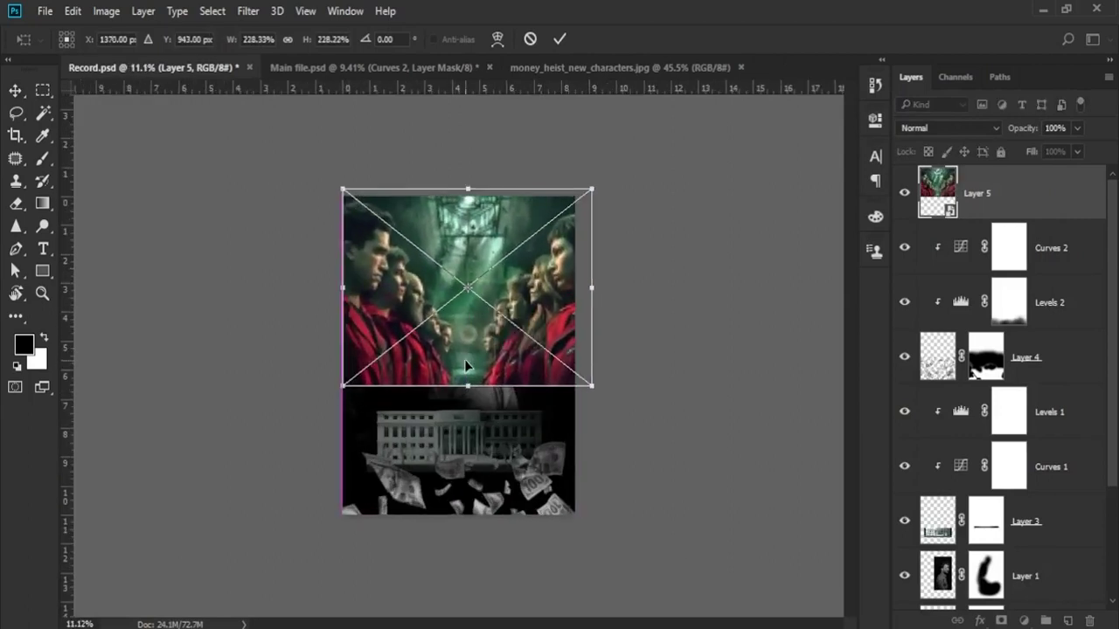
key(Return)
scroll(465, 359, up, 1)
Step: Rasterize the photo, mask out the red-suited group, and move the layer behind the portraits
right_click(1033, 203)
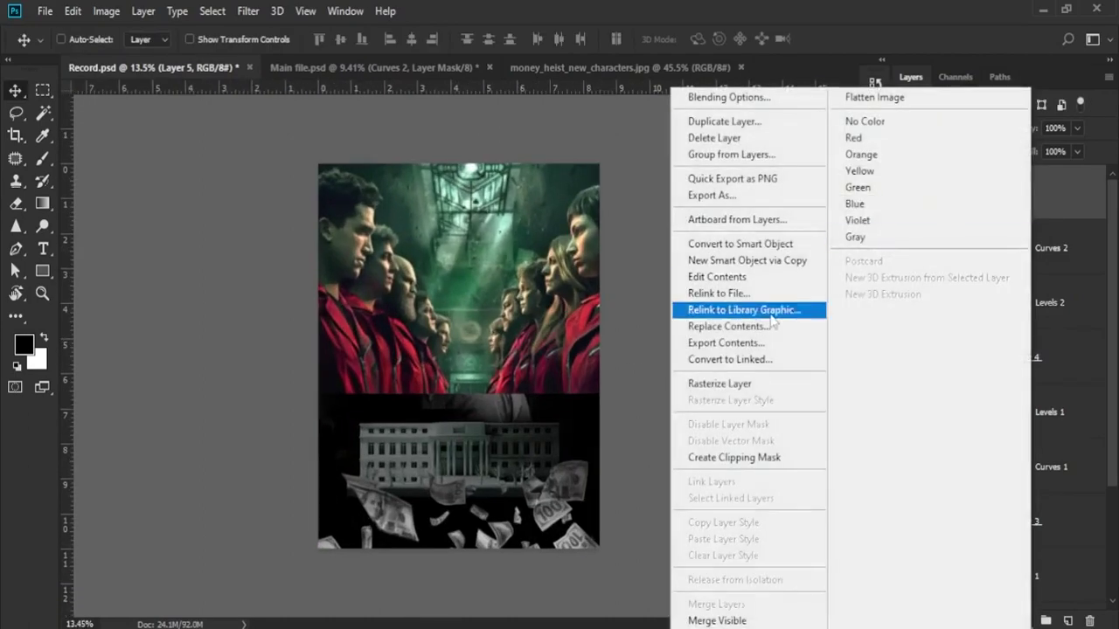
click(743, 390)
click(1000, 621)
scroll(372, 362, down, 1)
key(b)
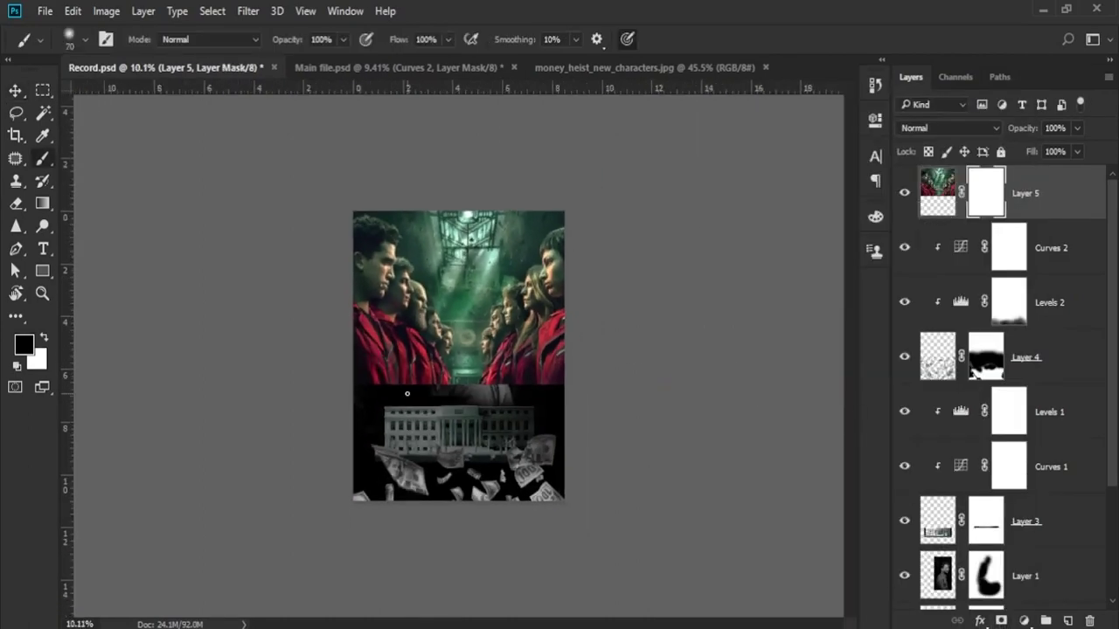
mouse_move(384, 376)
mouse_down()
mouse_move(410, 387)
mouse_move(554, 317)
mouse_move(353, 265)
mouse_move(375, 242)
mouse_move(367, 252)
mouse_move(557, 263)
mouse_move(480, 358)
mouse_up()
click(17, 91)
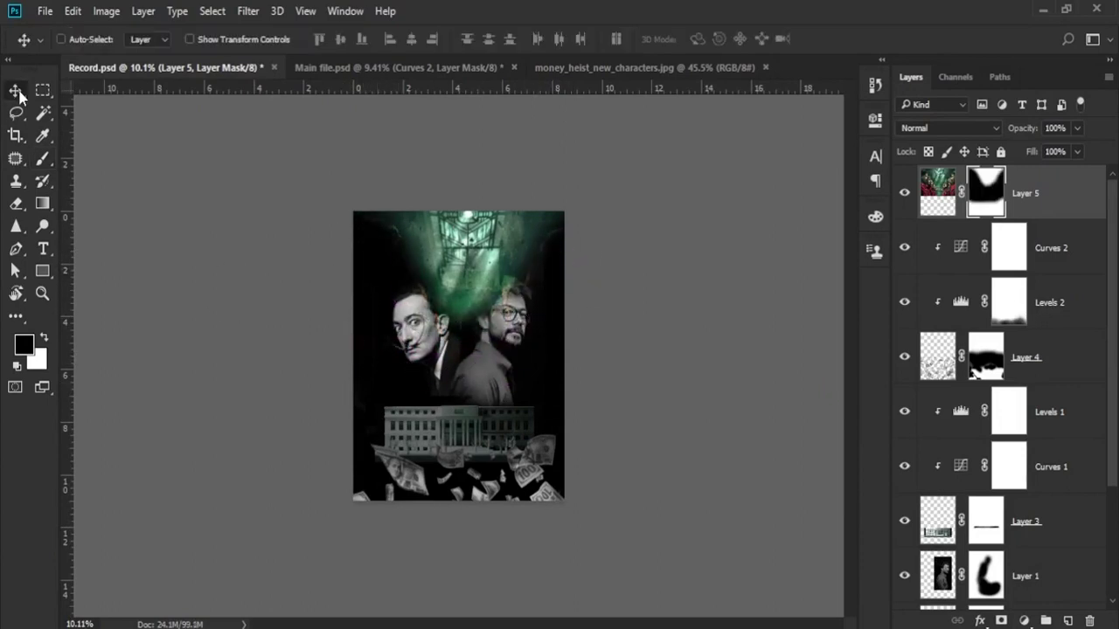
mouse_move(1060, 202)
mouse_down()
mouse_move(1081, 536)
mouse_move(1084, 521)
mouse_up()
Step: Soften Layer 1's mask near the portrait's top-right
scroll(457, 354, up, 4)
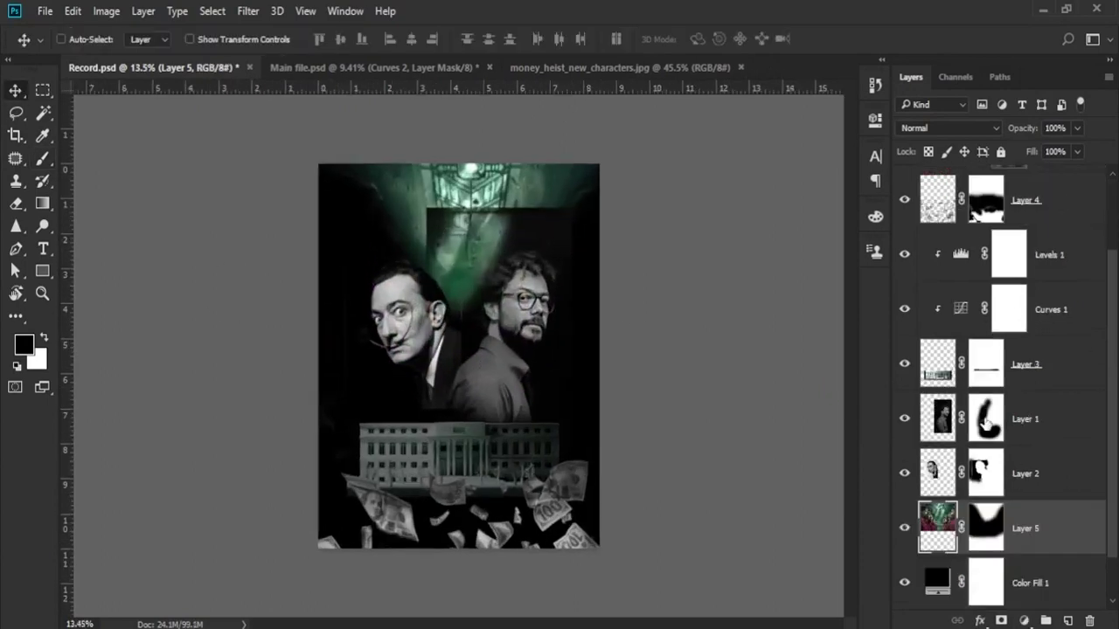
ctrl+click(506, 246)
key(b)
drag(506, 245, 600, 187)
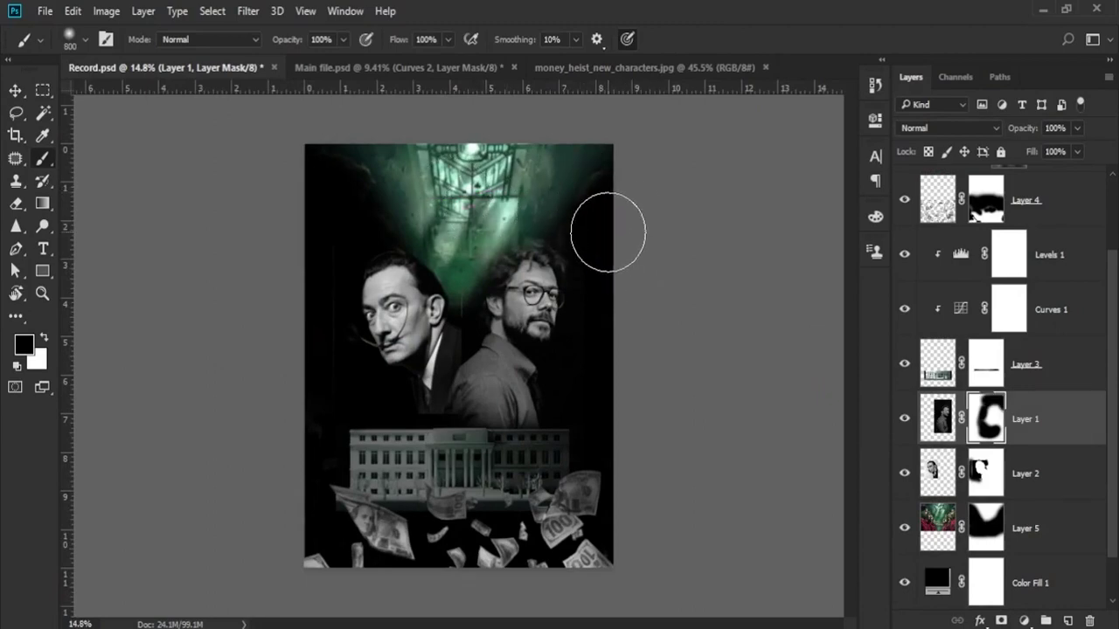
Step: Group Layer 2 through Levels 1 into a group named Characters
key(v)
ctrl+click(616, 444)
click(1019, 477)
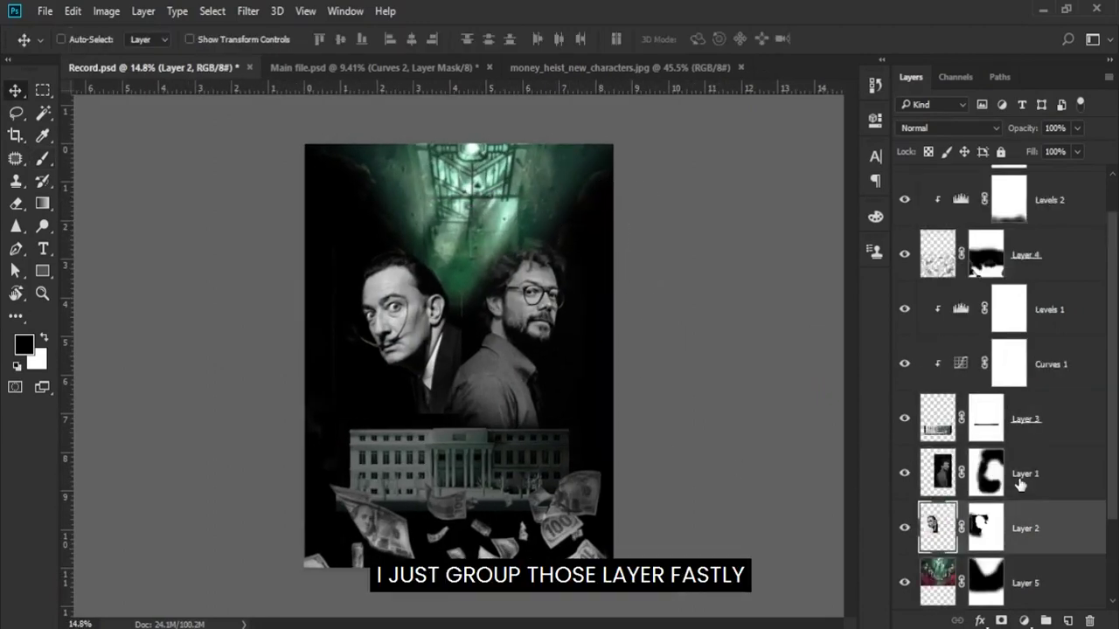
scroll(1020, 483, up, 2)
shift+click(1057, 371)
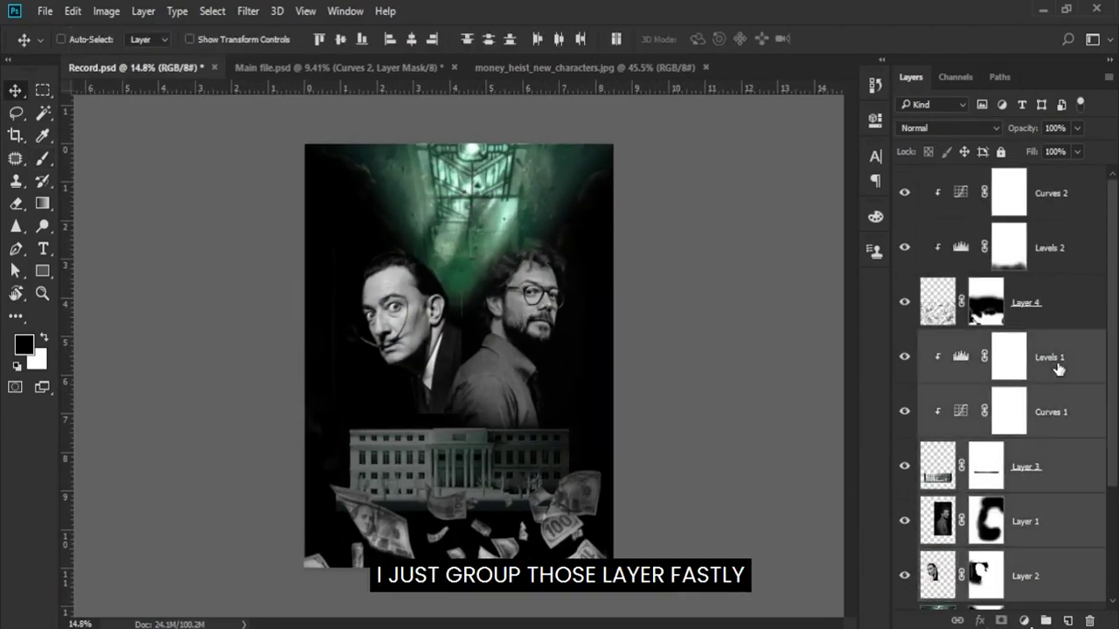
key(ctrl+g)
double_click(963, 341)
text(Characters)
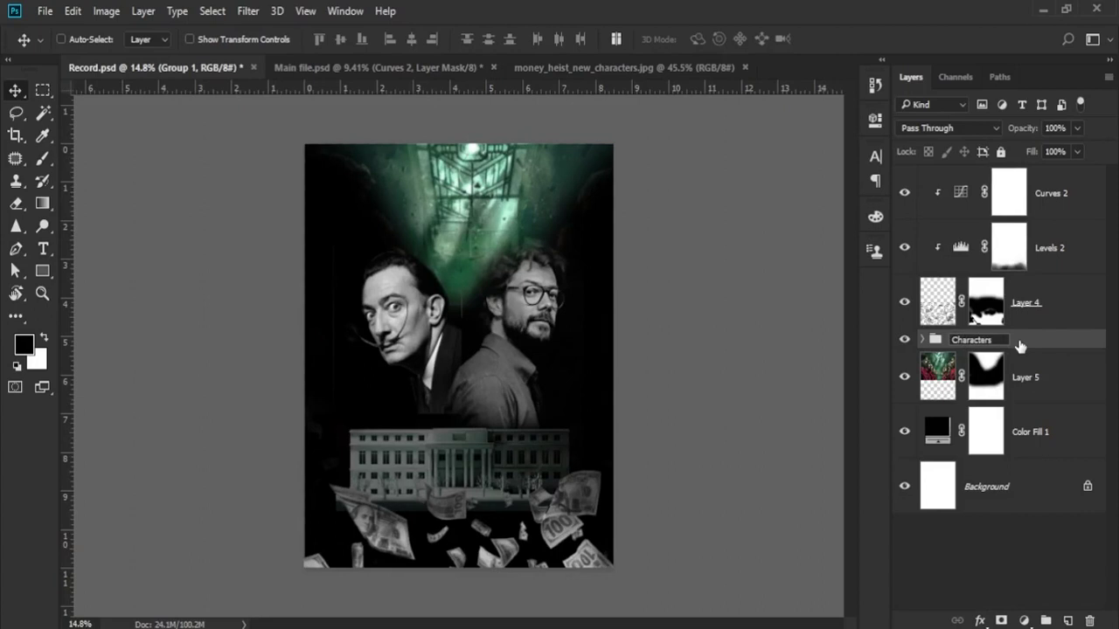
key(Return)
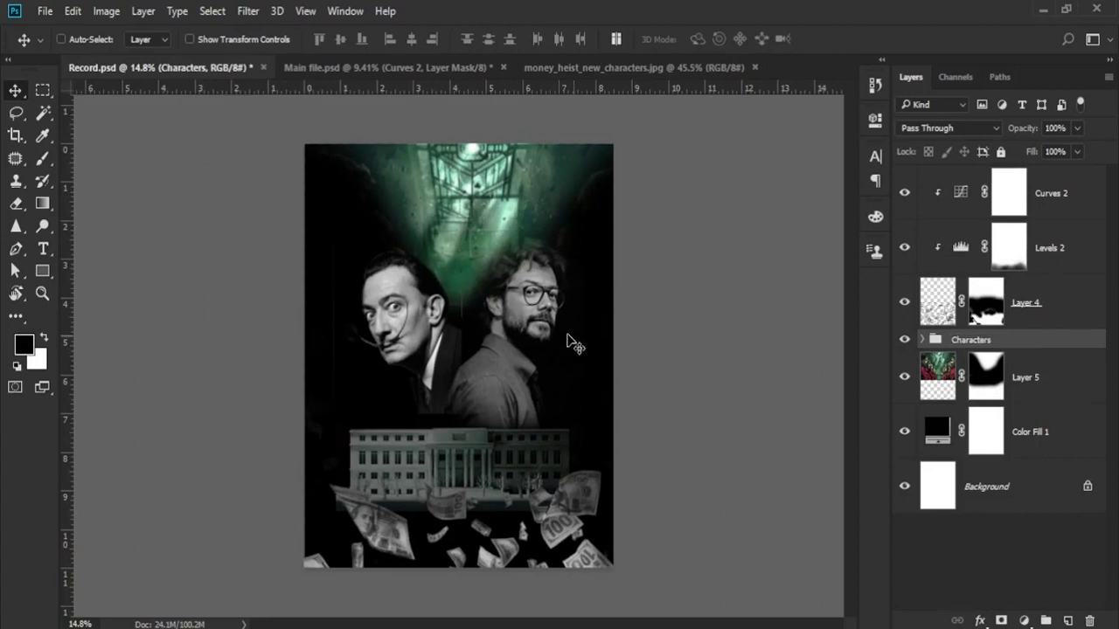
scroll(429, 262, down, 1)
scroll(428, 262, up, 1)
scroll(428, 245, up, 1)
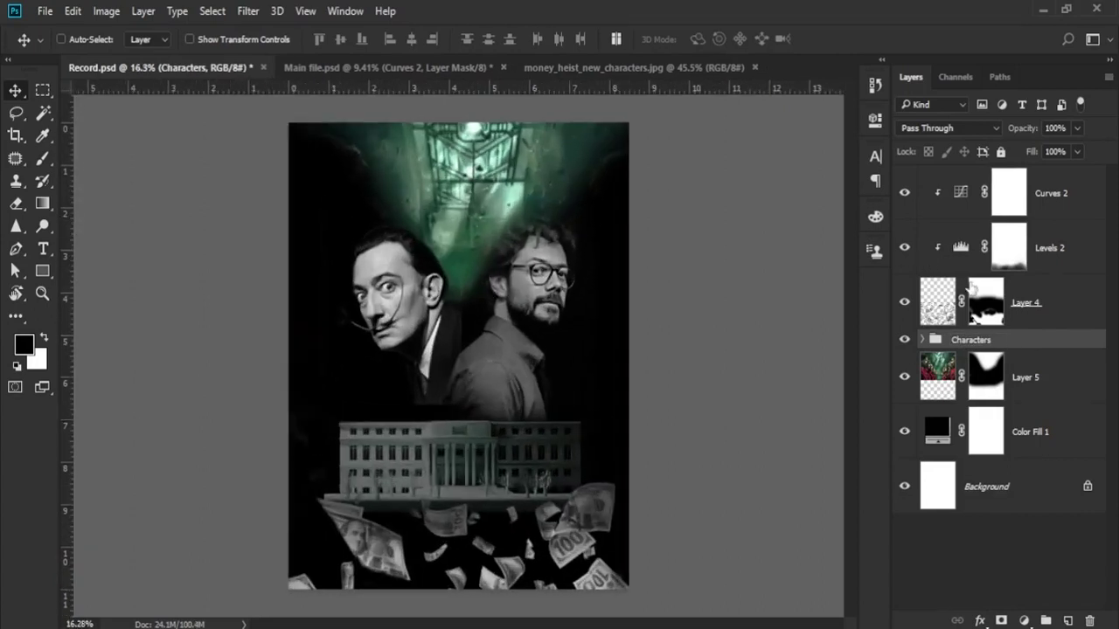
click(1053, 377)
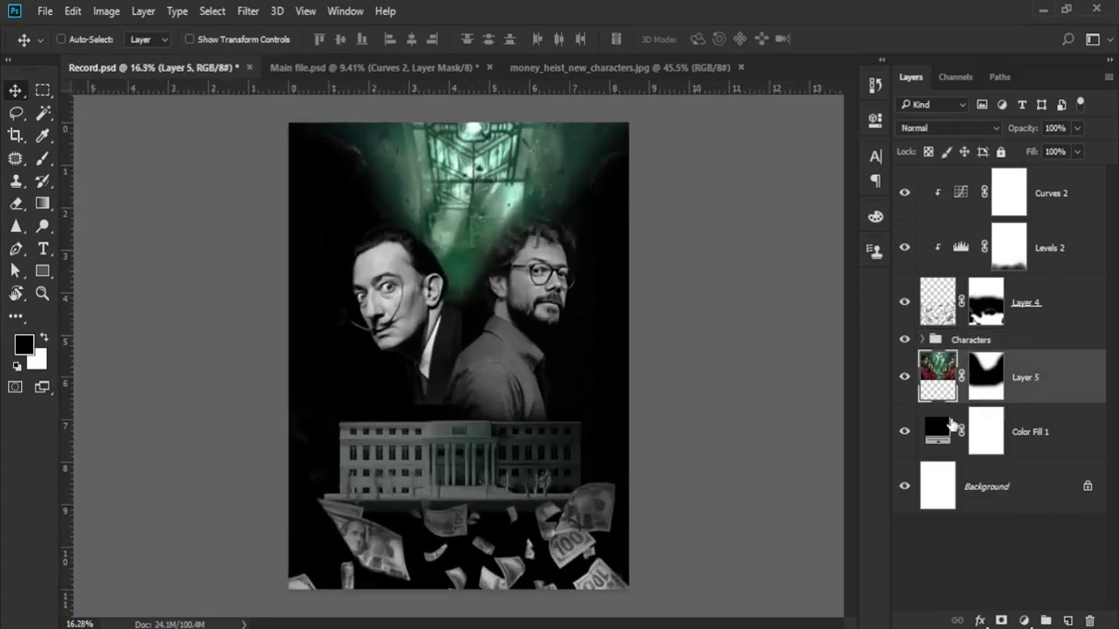
Step: Convert the Layer 5 vault photo to black and white
click(109, 12)
mouse_move(131, 81)
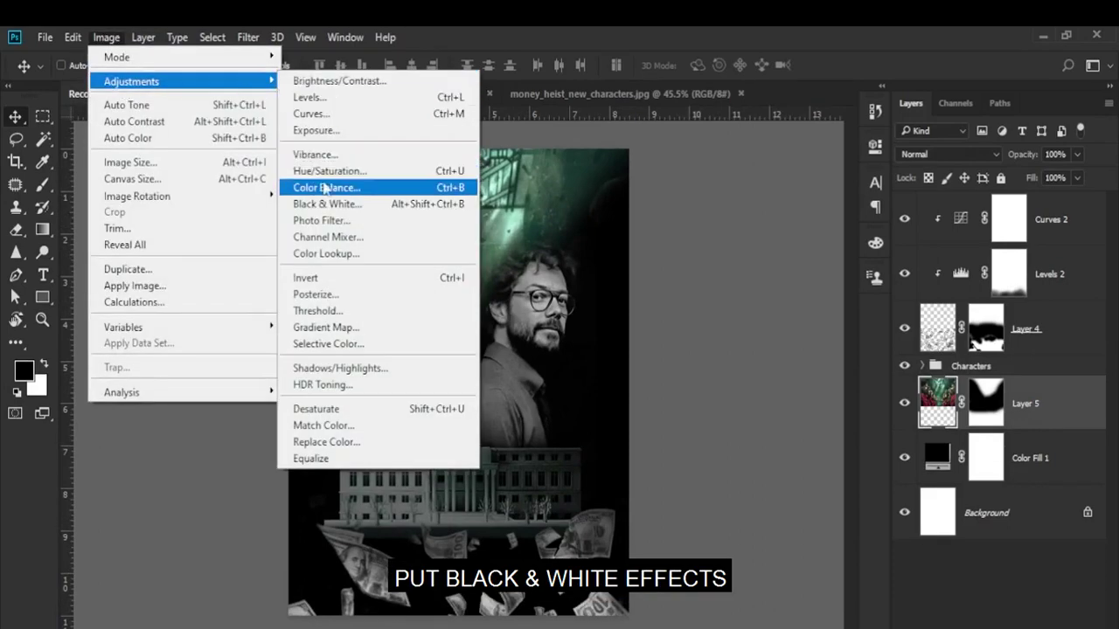
click(326, 204)
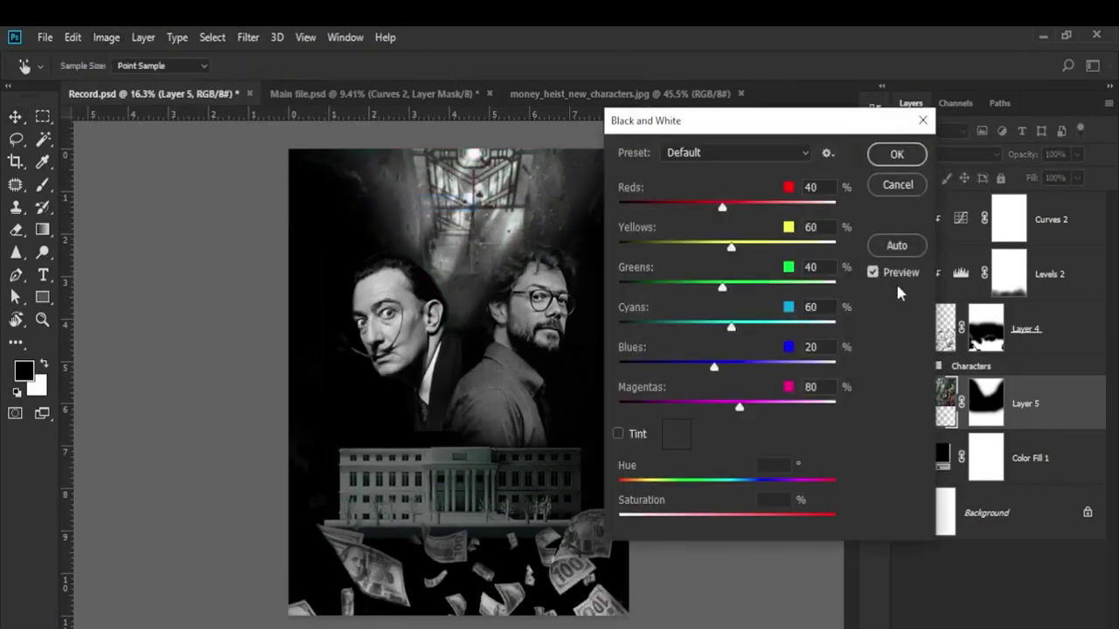
click(898, 157)
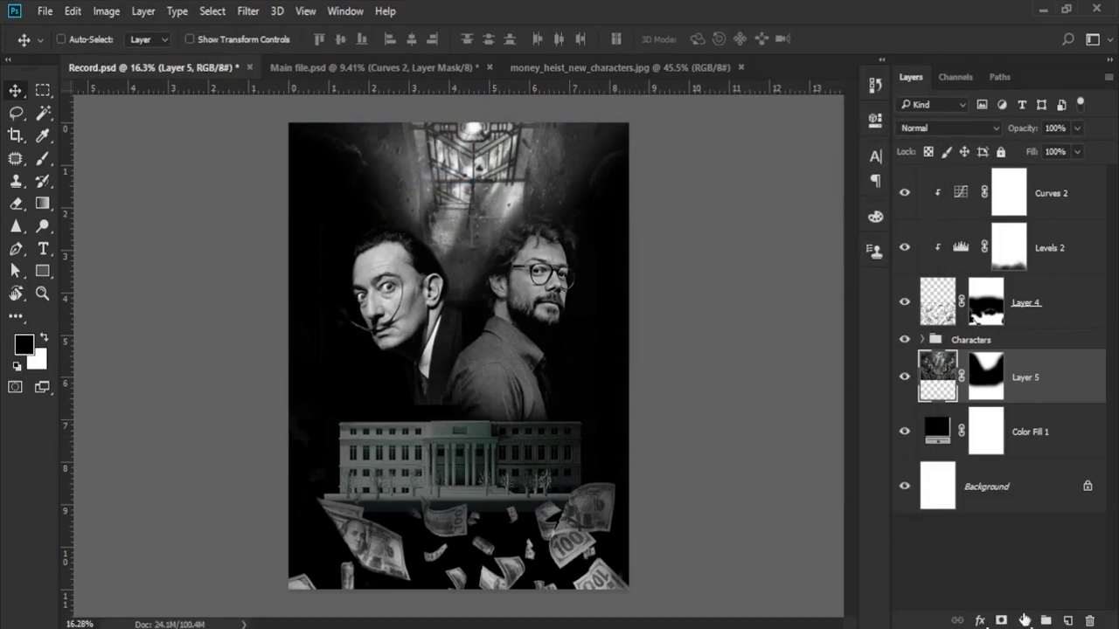
Step: Add a Curves 3 layer clipped to the vault photo and reshape its curve
click(1022, 622)
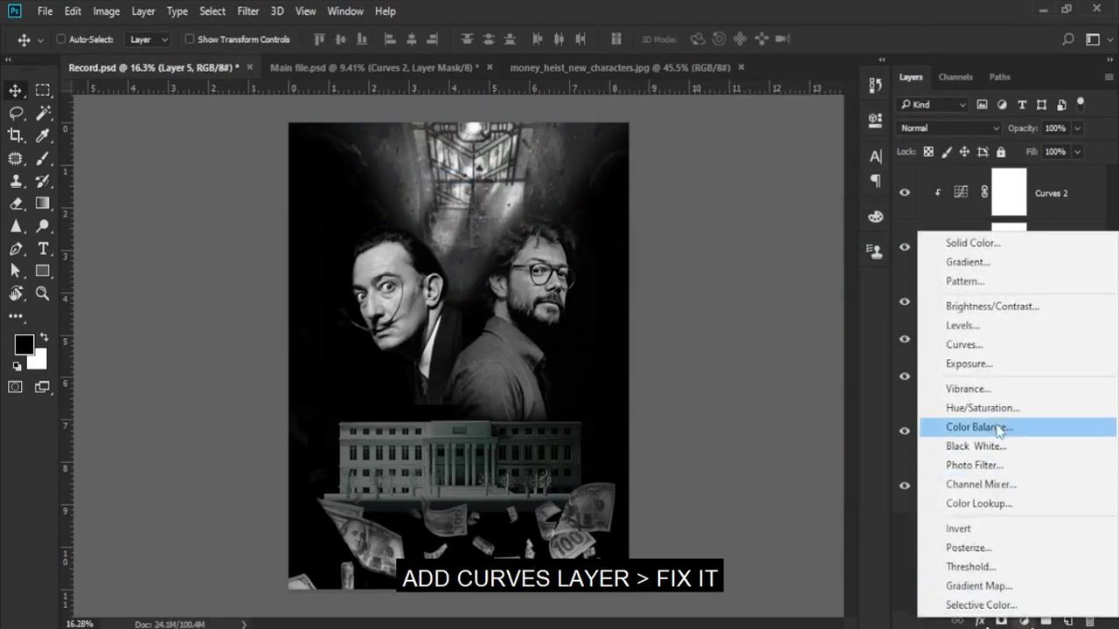
click(967, 345)
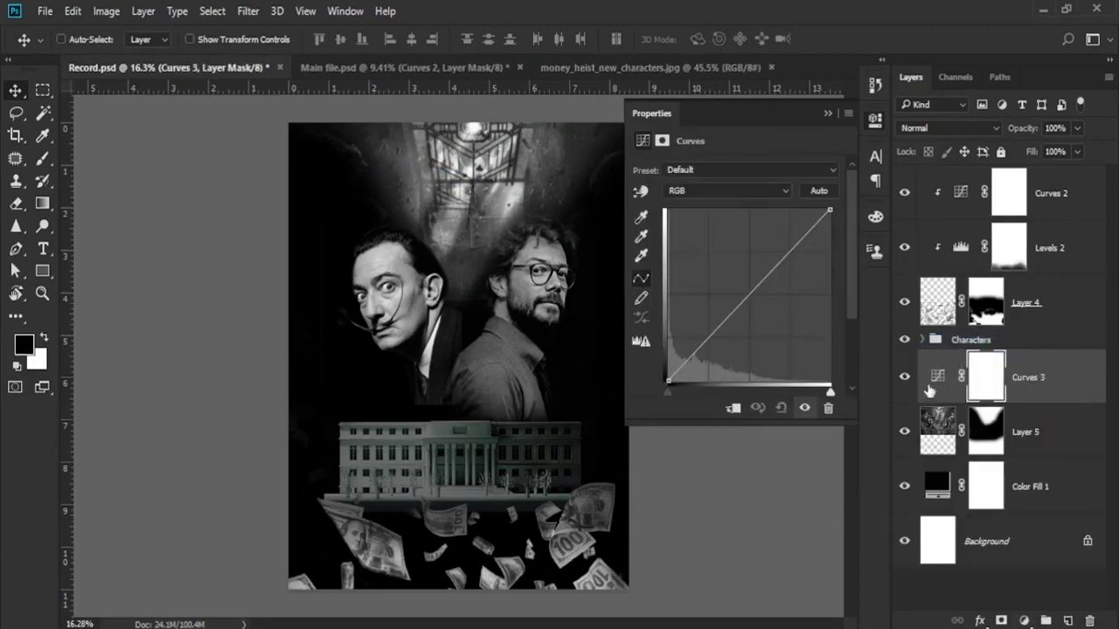
click(733, 407)
drag(717, 334, 714, 339)
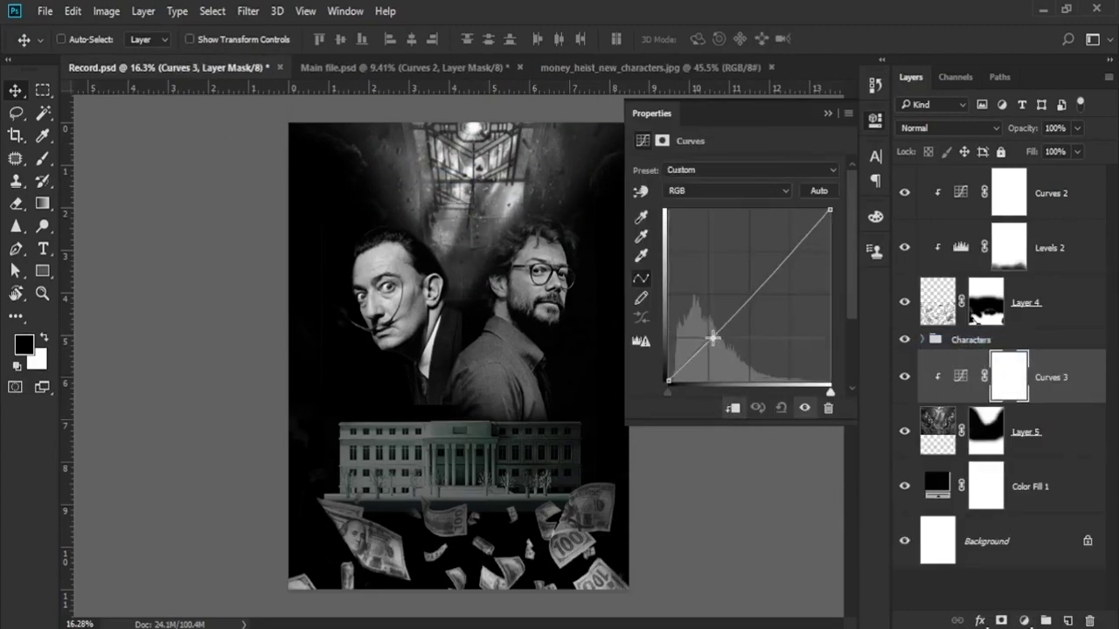
click(777, 268)
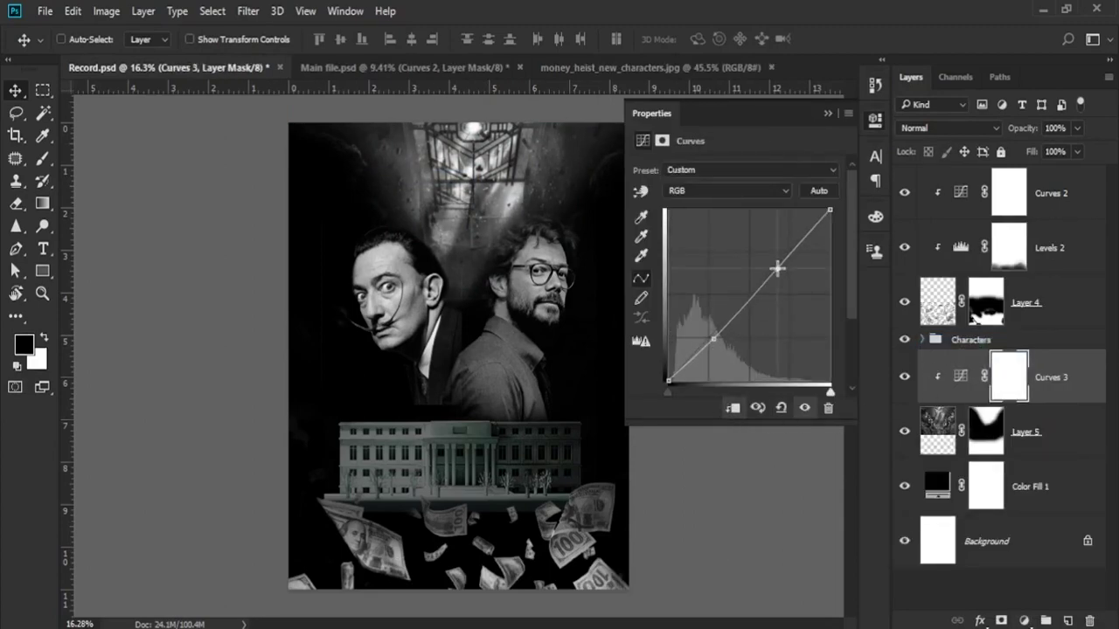
click(828, 114)
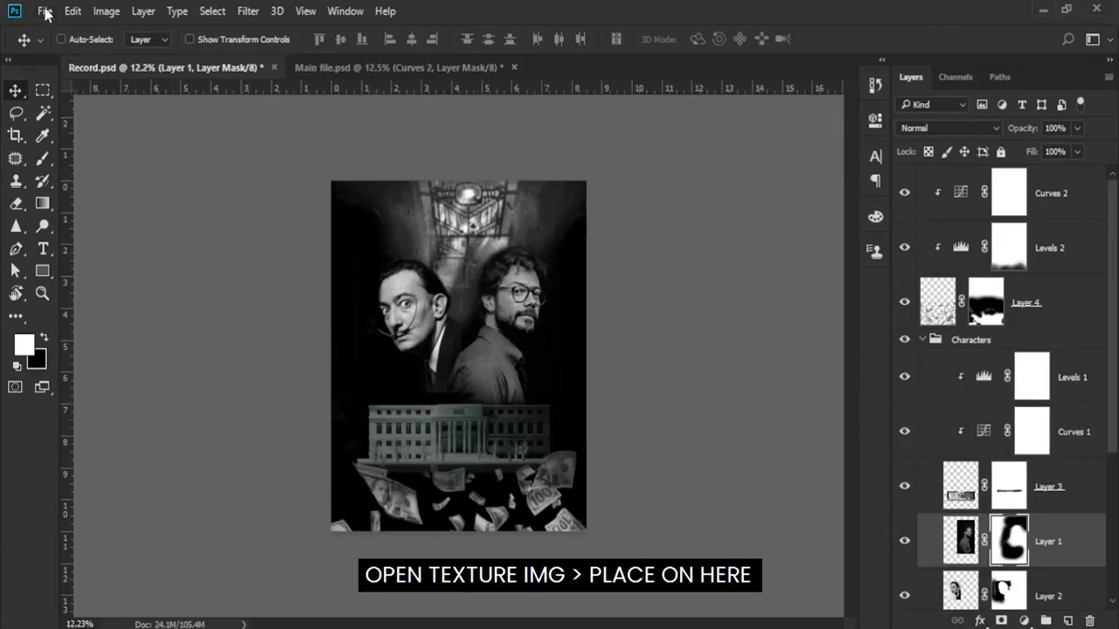
Step: Open the grunge dusty overlay texture image
click(44, 10)
click(63, 46)
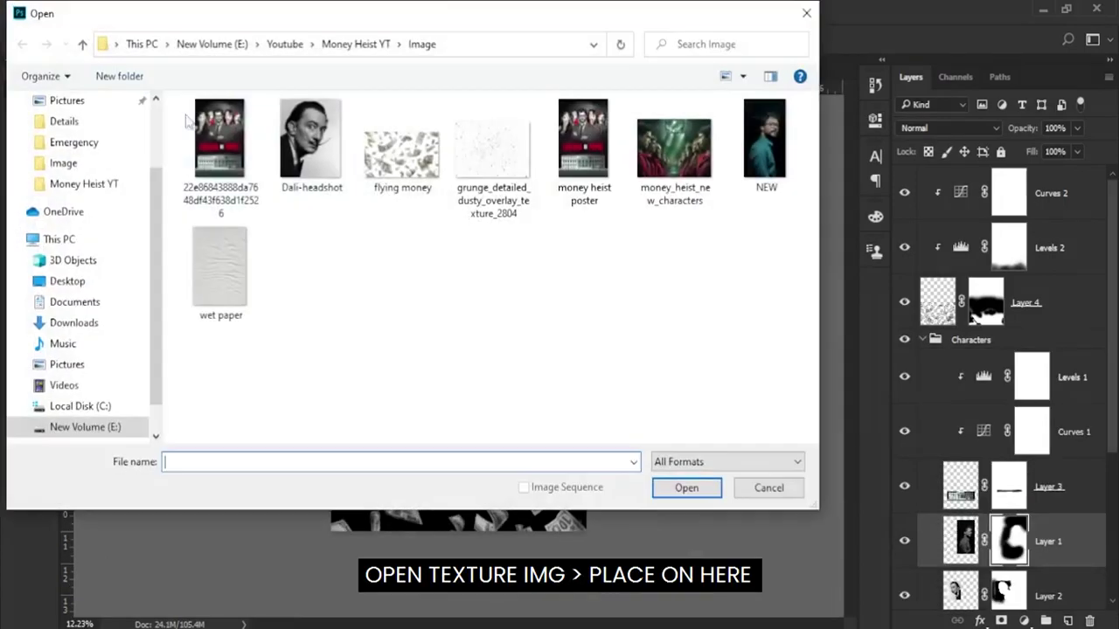
click(492, 149)
click(686, 488)
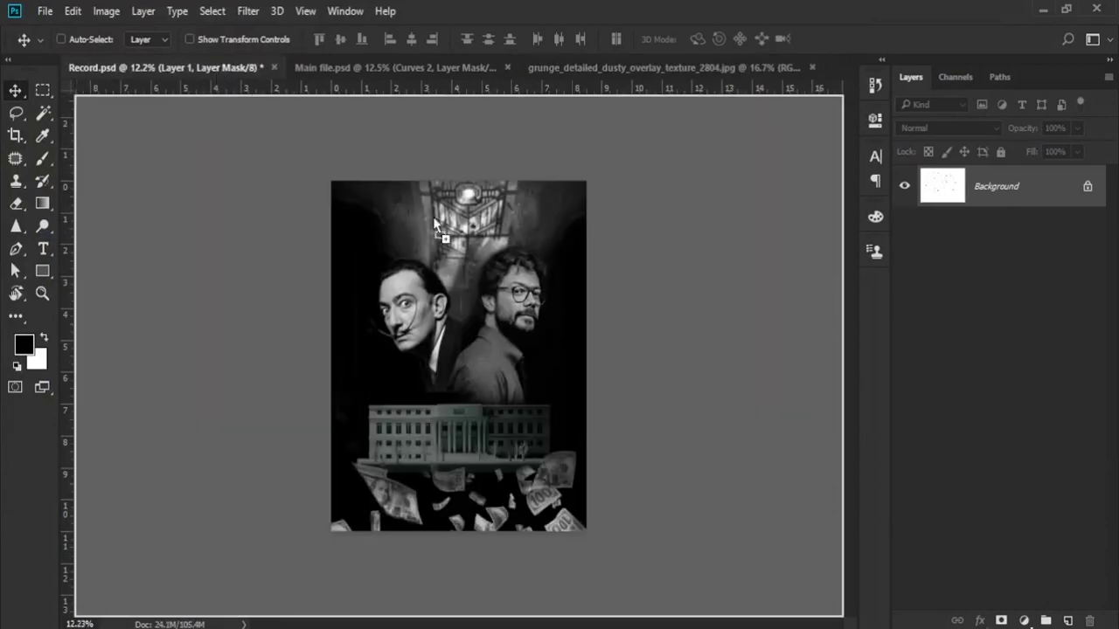
Step: Place the texture as Layer 6 beneath the character portraits in Divide blend mode
drag(219, 76, 445, 229)
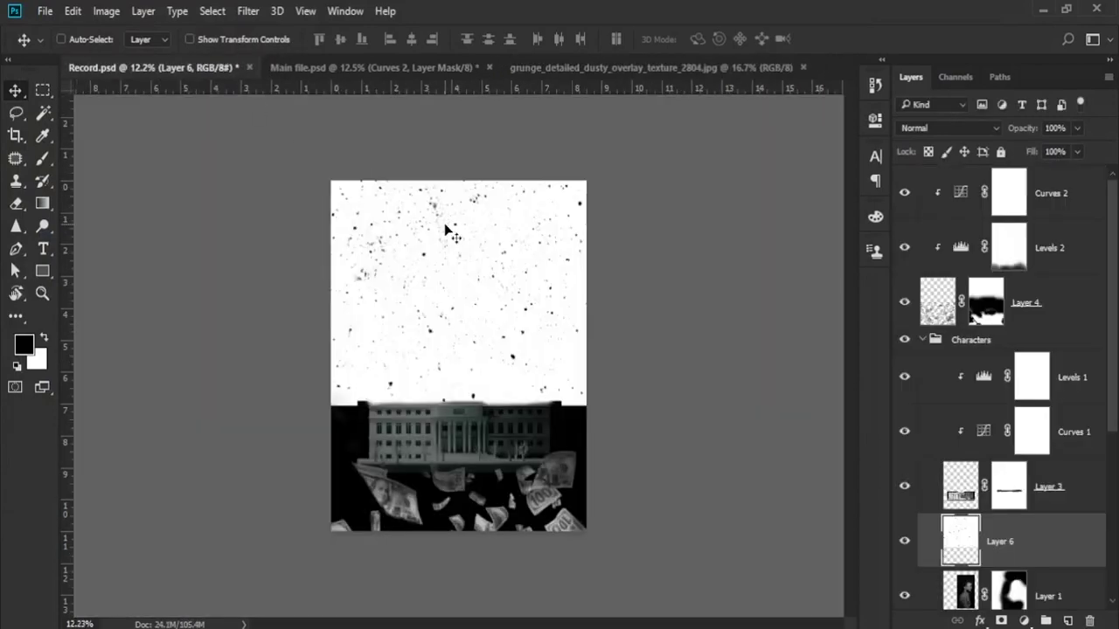
scroll(1084, 529, down, 3)
scroll(1069, 524, down, 1)
scroll(1051, 499, down, 1)
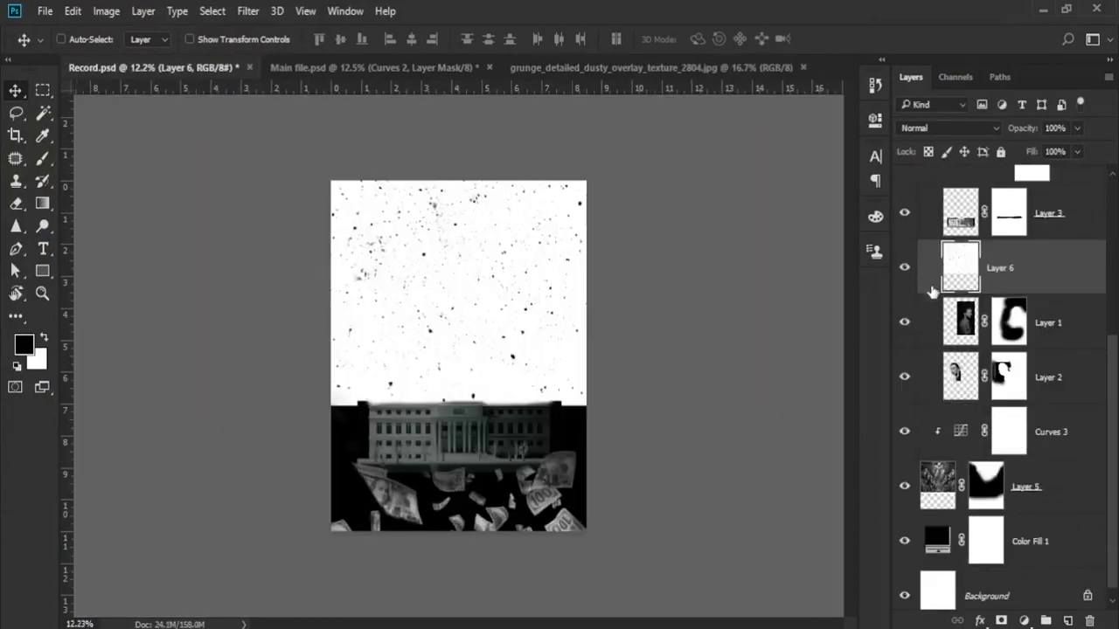
drag(925, 278, 923, 402)
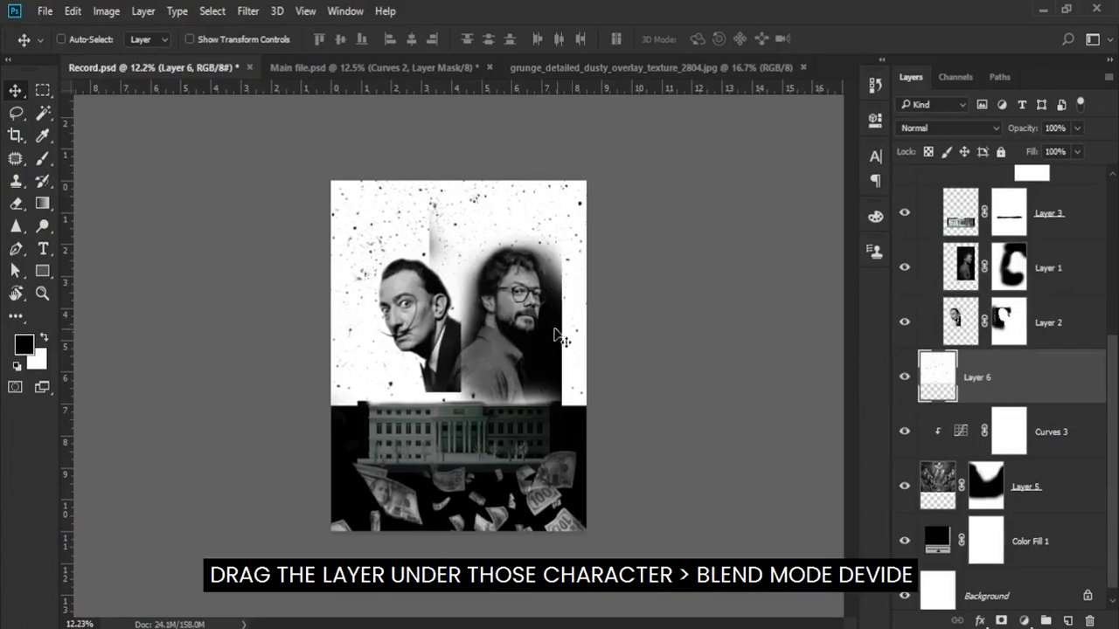
click(927, 127)
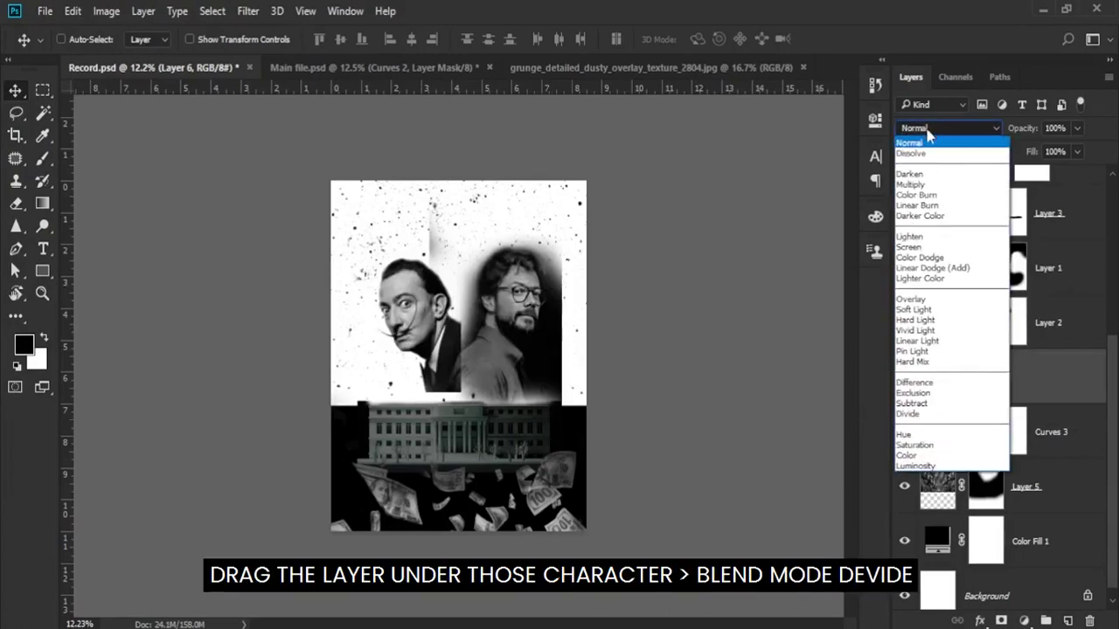
click(927, 414)
scroll(507, 245, up, 1)
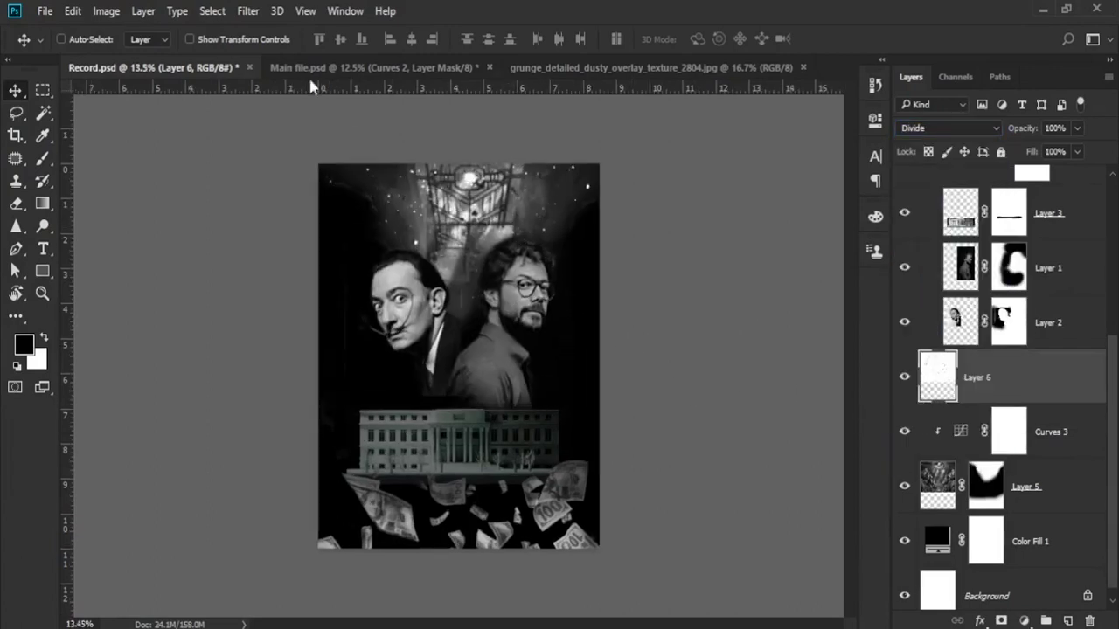
Step: Apply Levels to the texture, raising output black to 72
click(112, 11)
mouse_move(131, 55)
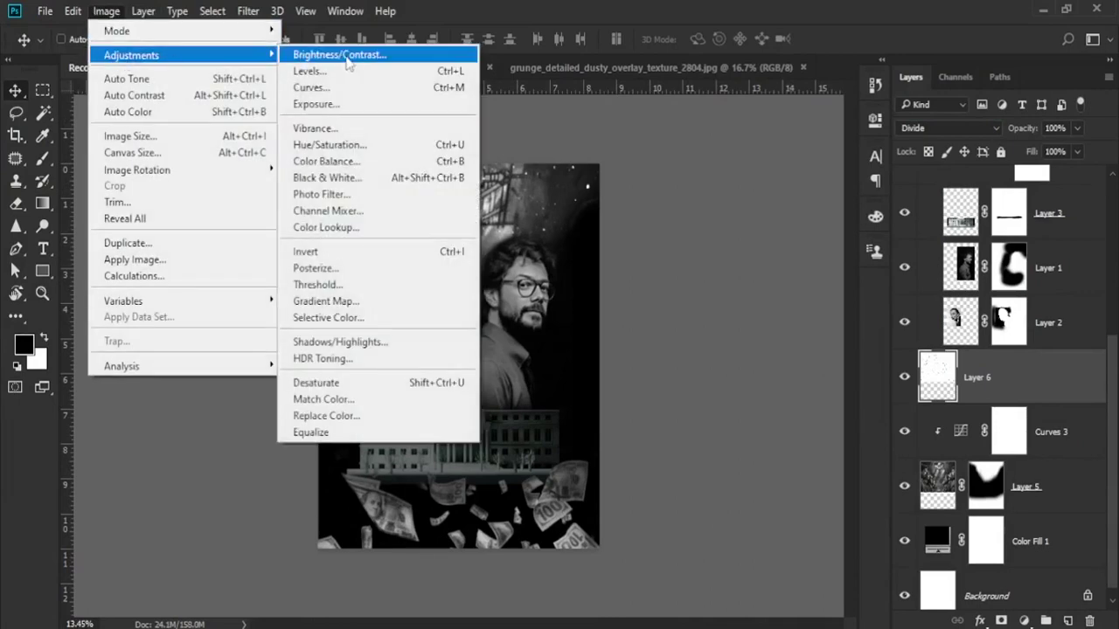
click(309, 71)
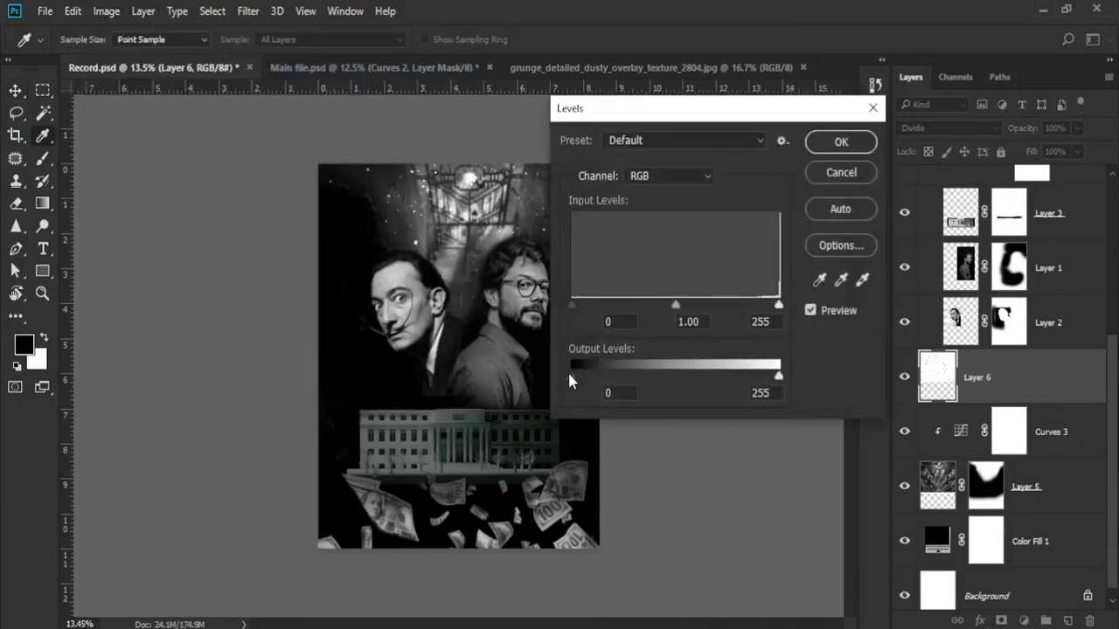
drag(572, 375, 651, 378)
click(840, 142)
key(v)
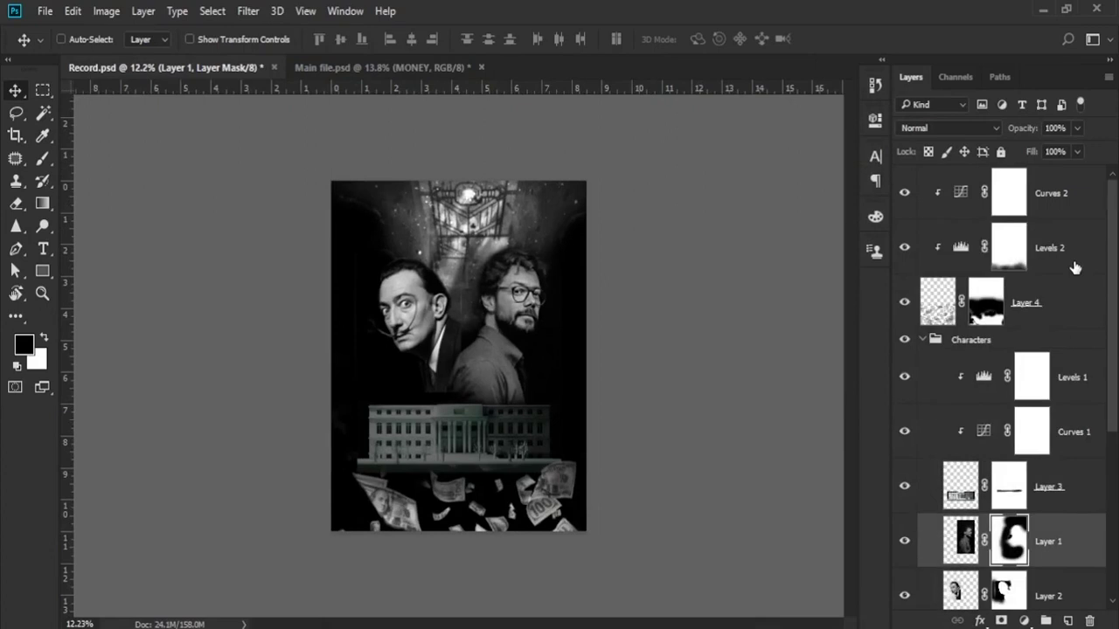
click(1068, 206)
scroll(435, 267, up, 1)
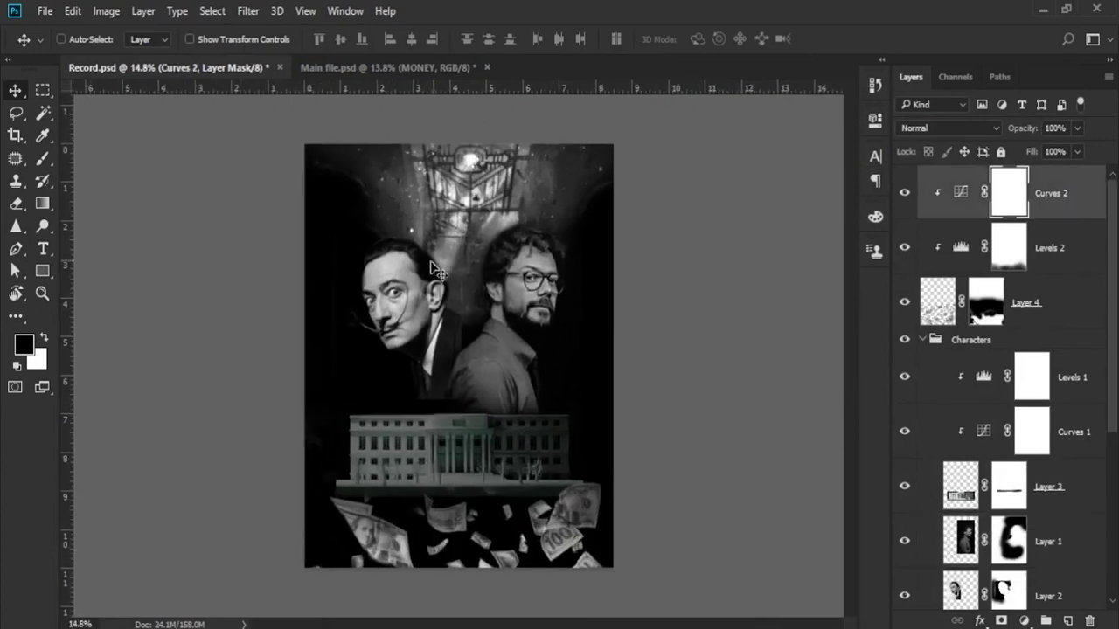
Step: Draw a vertical Pen shape line between the portraits, ending at the building's top
key(p)
scroll(434, 291, up, 1)
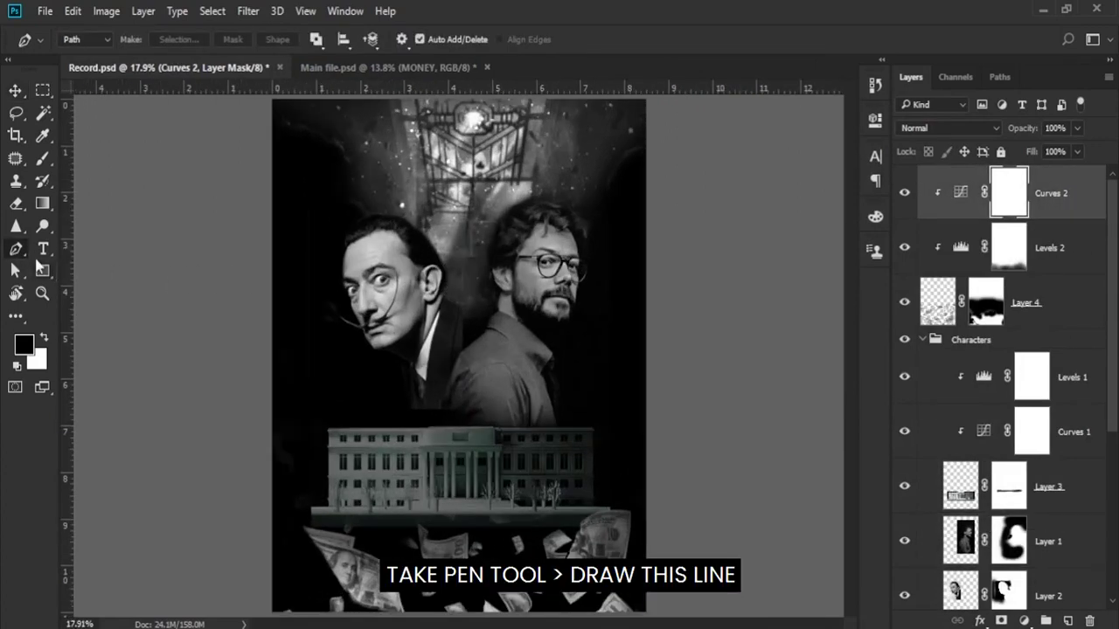
click(94, 41)
click(75, 53)
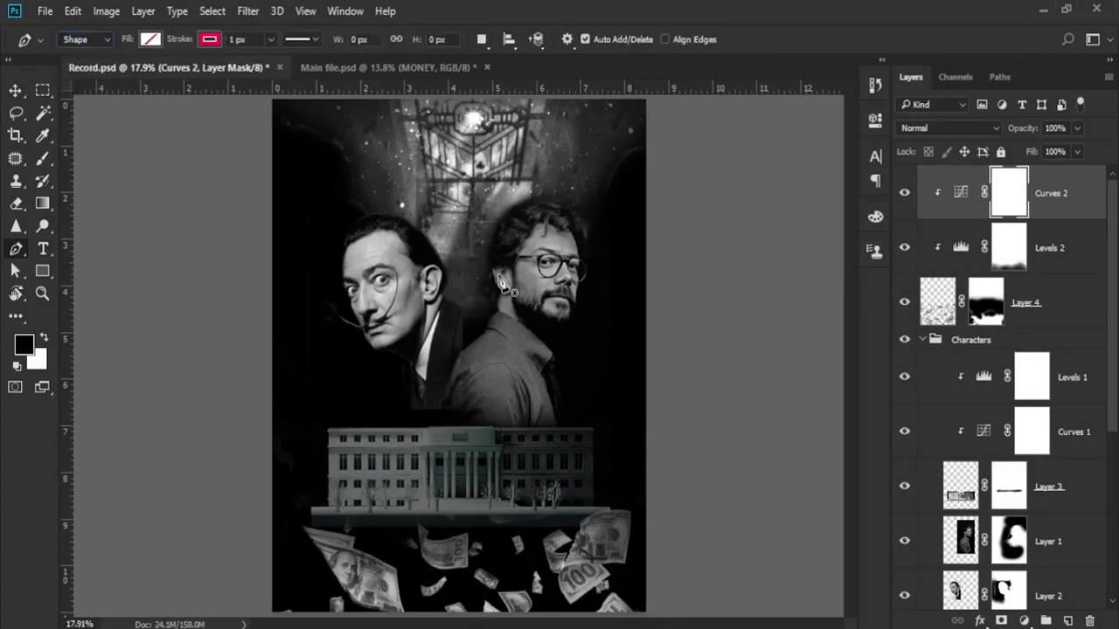
click(463, 229)
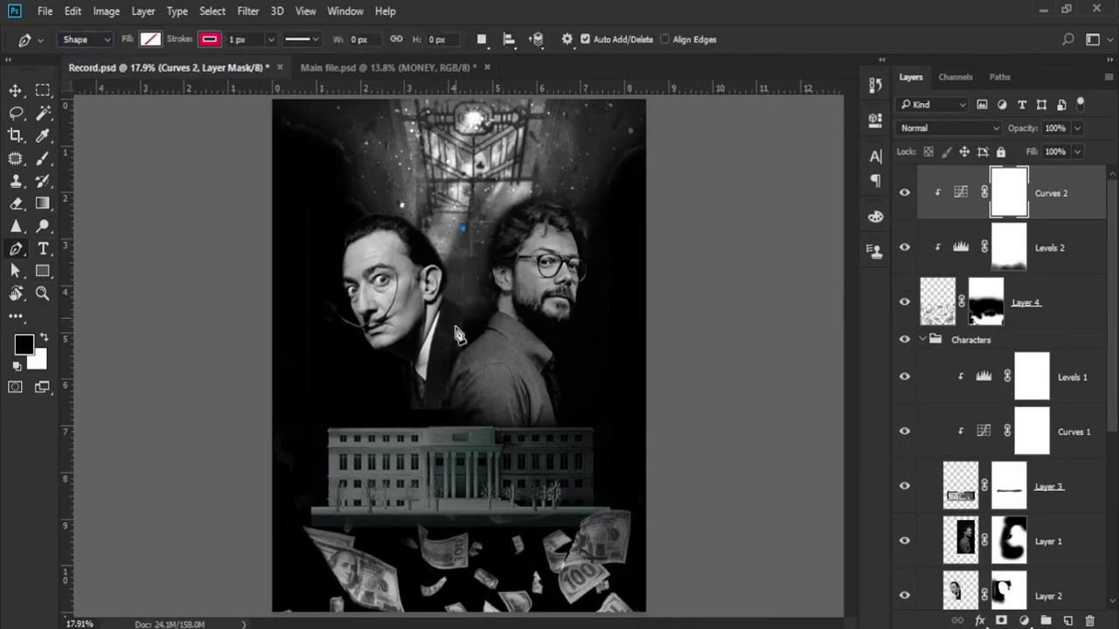
click(462, 421)
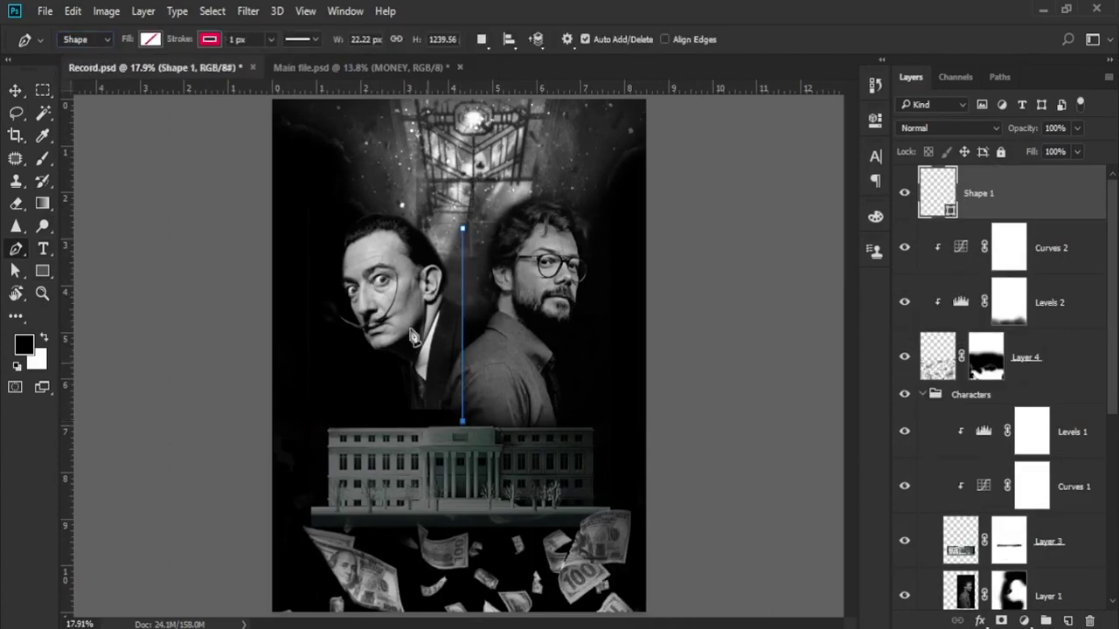
Step: Give the line a 34.70 px stroke in colour fa0b38
click(271, 41)
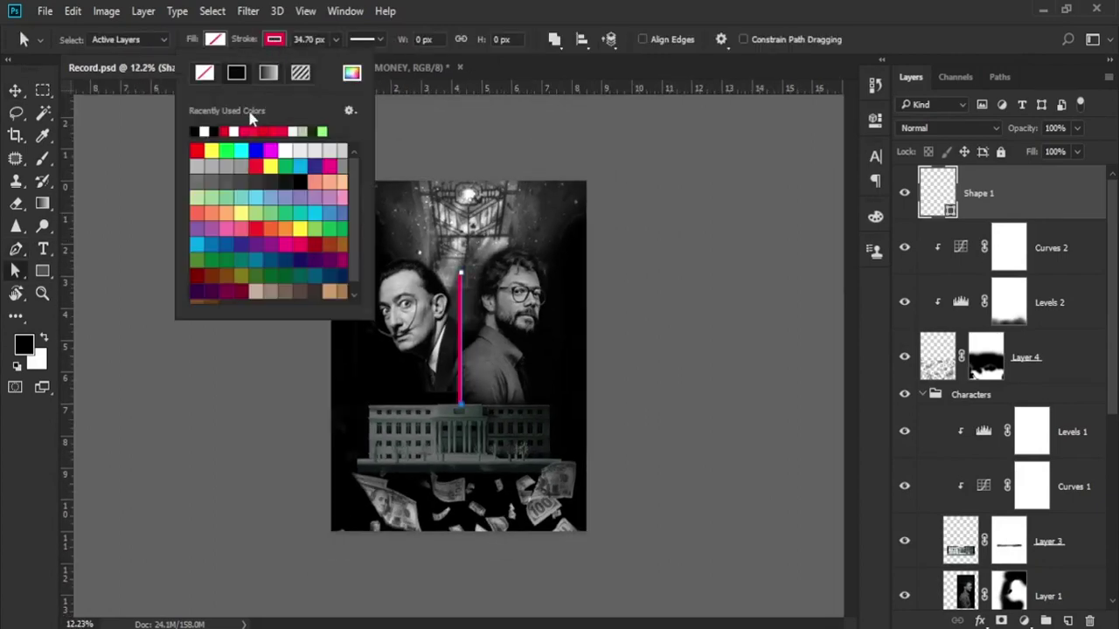
click(351, 73)
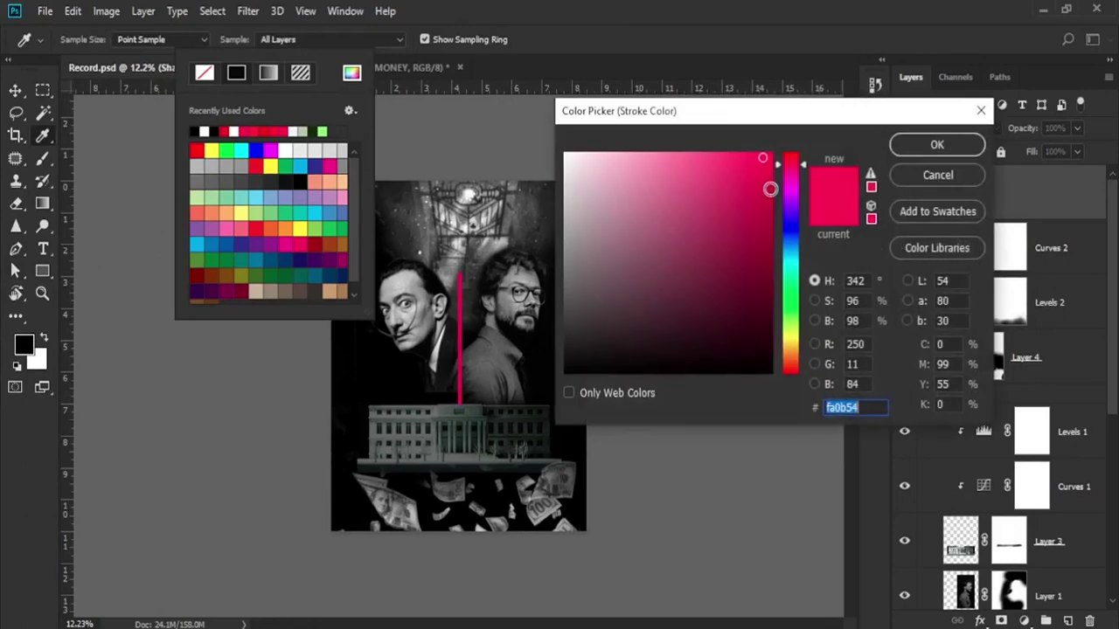
click(936, 144)
click(646, 324)
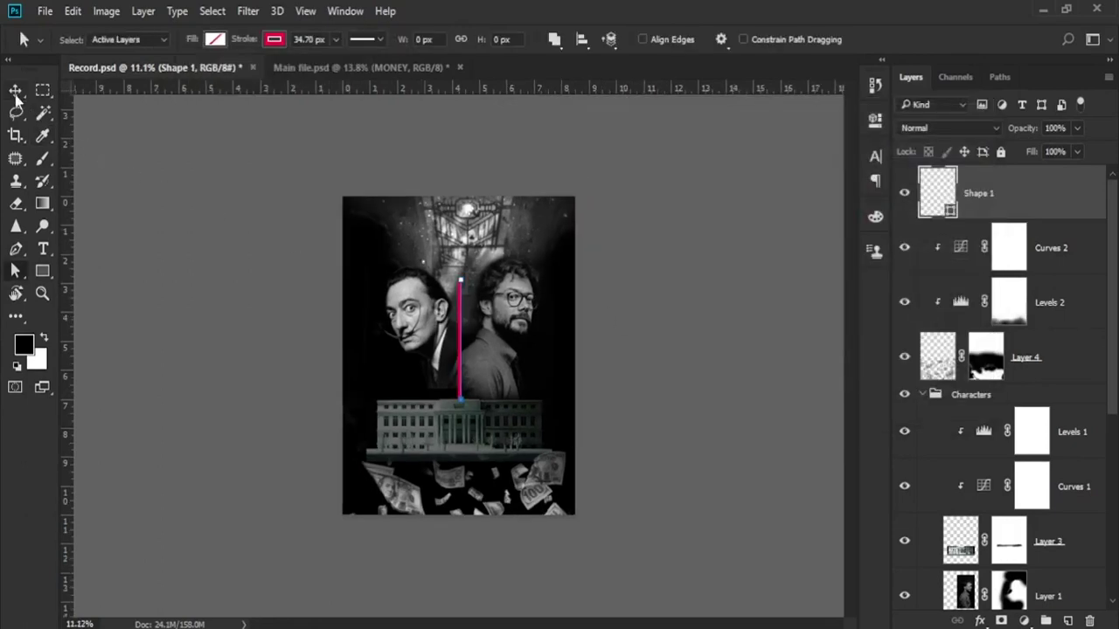
click(15, 91)
key(ctrl+plus)
Step: Type MONEY in white over the building and centre it
click(42, 250)
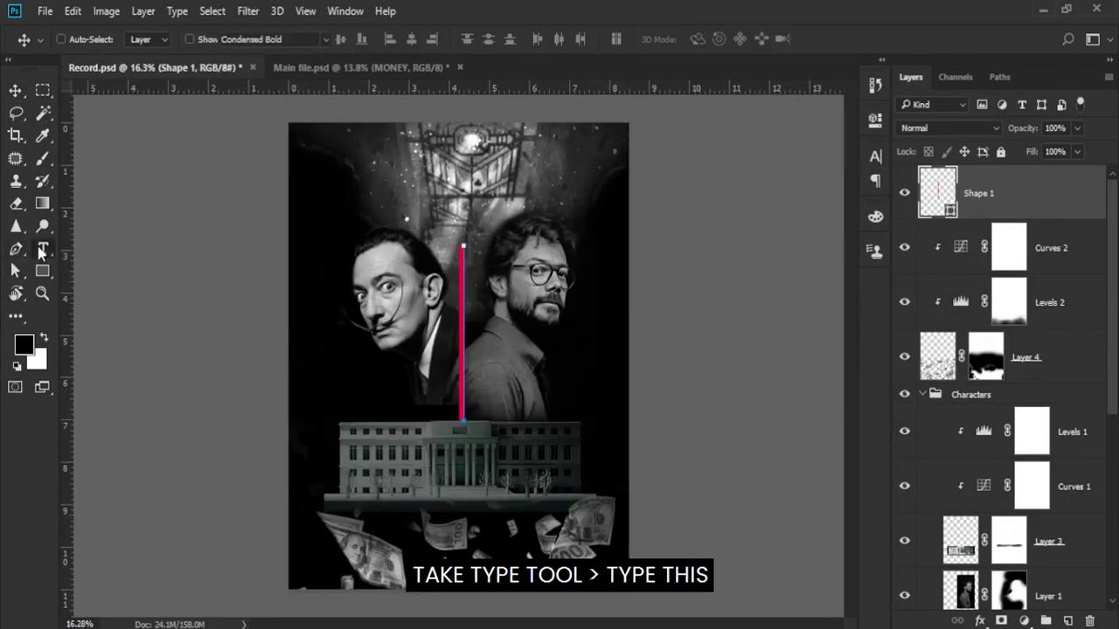
click(376, 439)
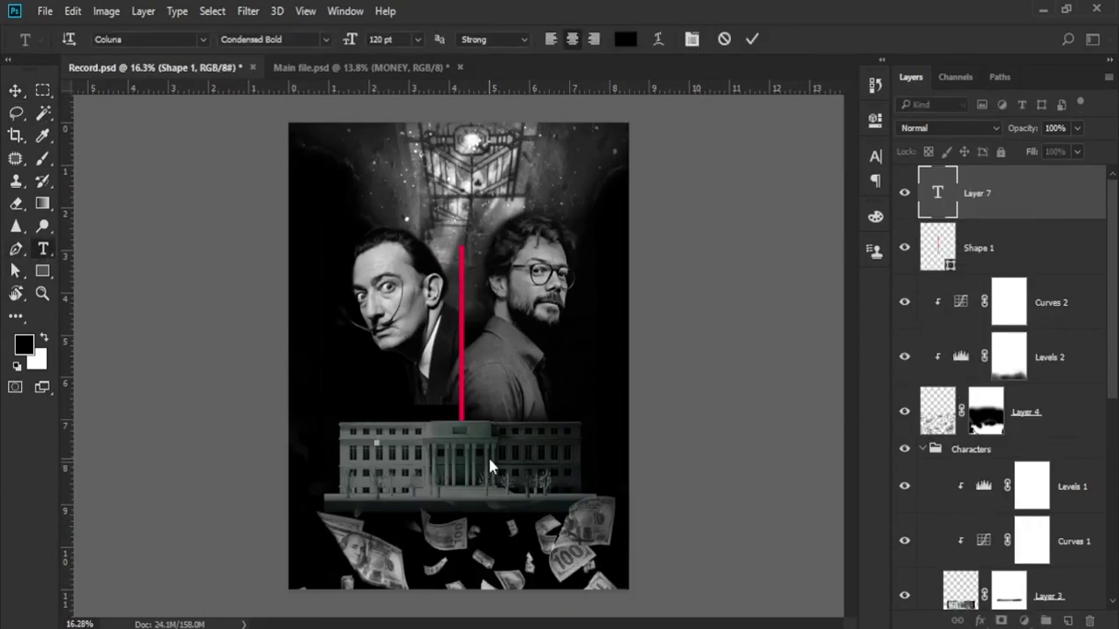
text(MON)
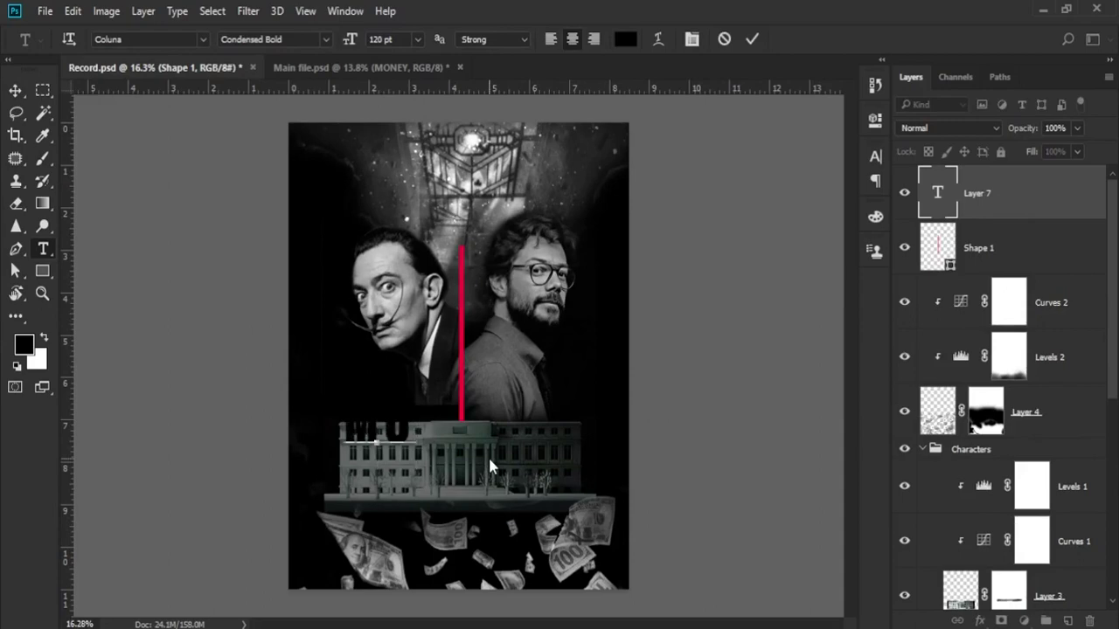
text(EY)
key(ctrl+a)
click(625, 39)
key(Return)
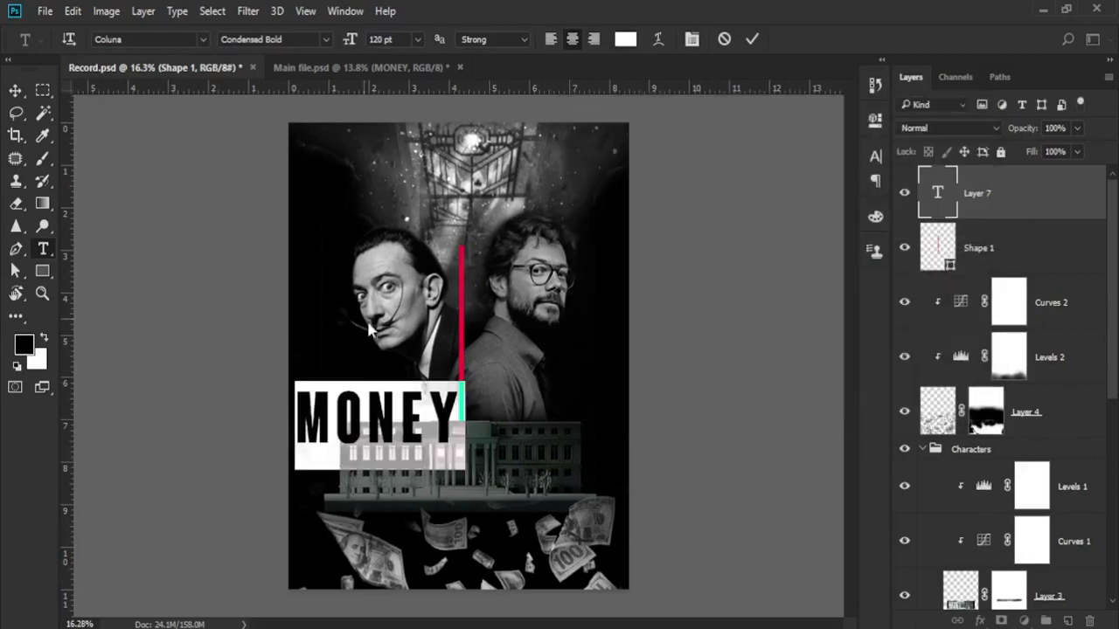
click(15, 90)
drag(498, 460, 585, 491)
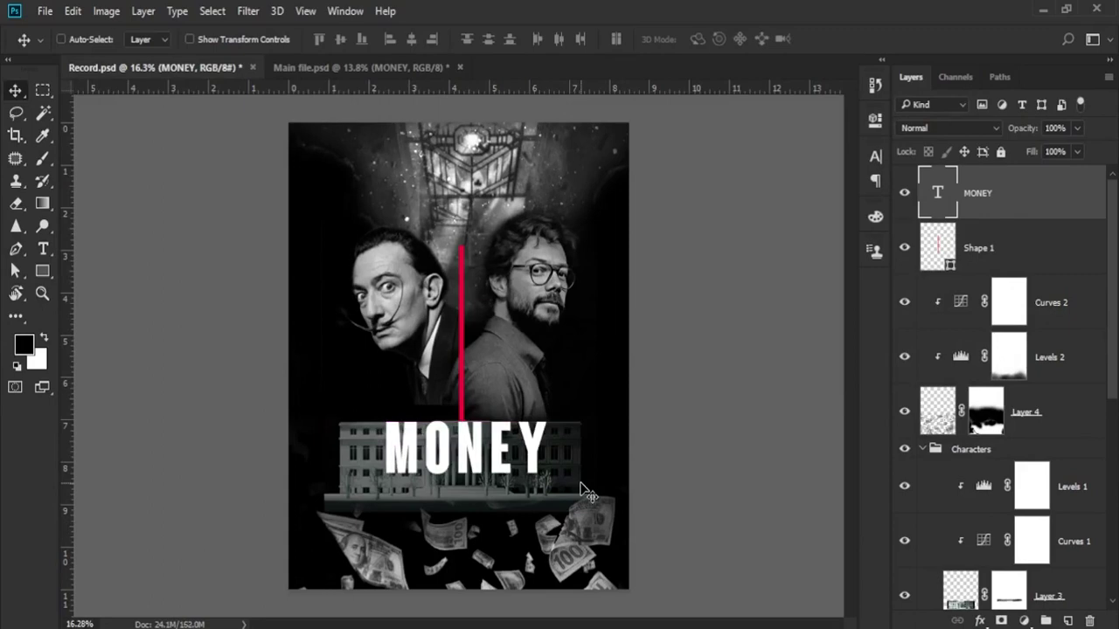
Step: Duplicate MONEY onto a second line below and change the copy to HEIST
scroll(588, 493, down, 3)
drag(467, 442, 467, 484)
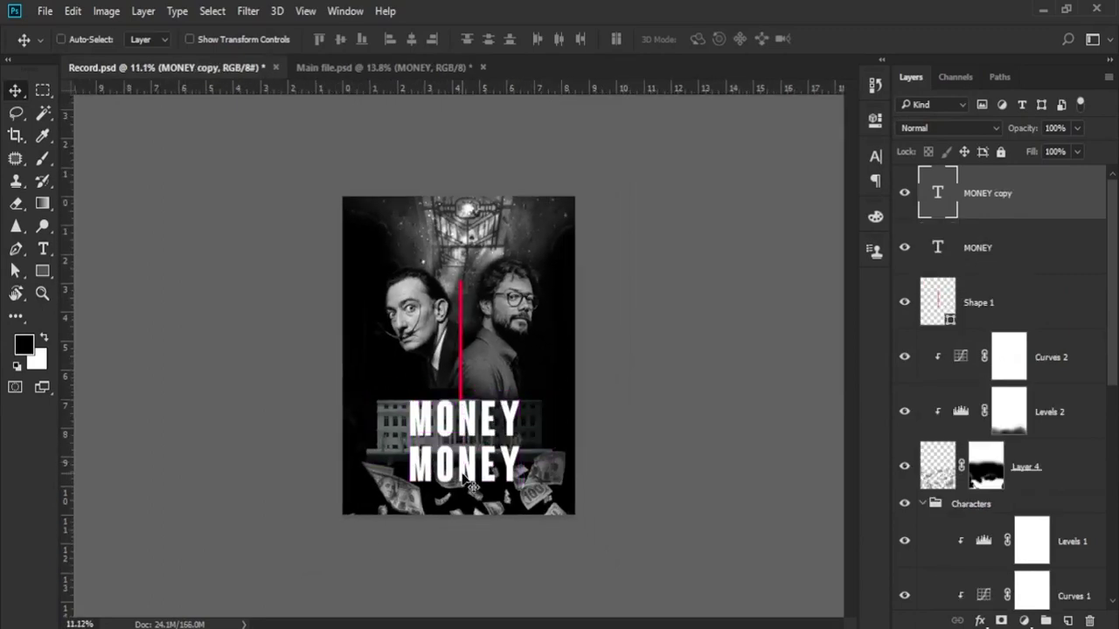
scroll(472, 485, up, 3)
key(t)
double_click(484, 524)
text(HEIST)
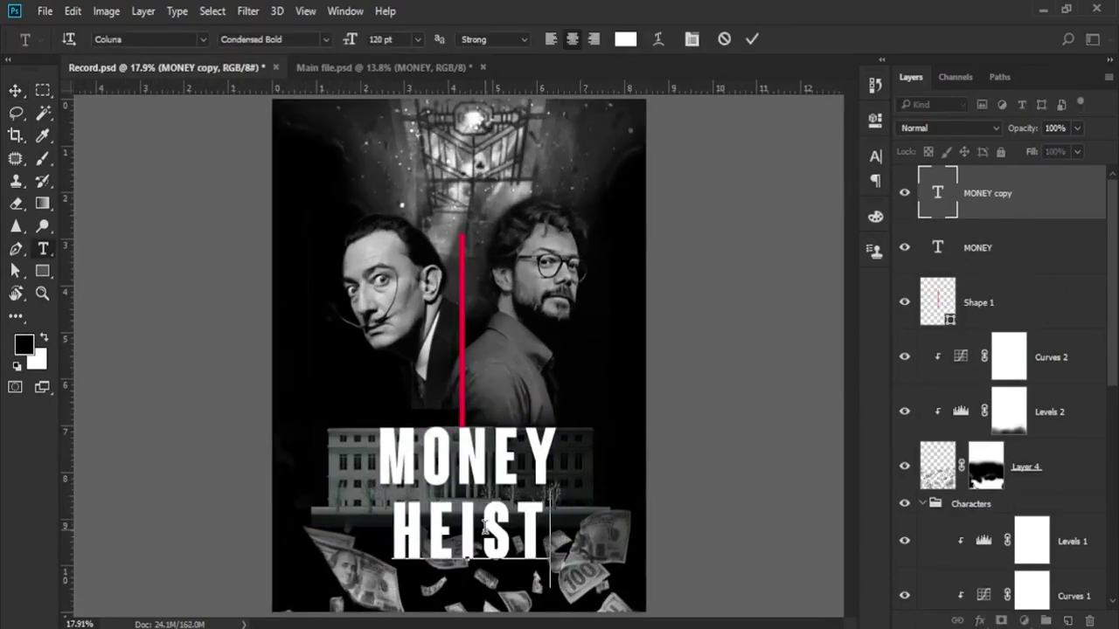
click(15, 90)
Step: Colour the N of MONEY red (fa0b38), sampled from the vertical line
scroll(477, 450, up, 1)
key(t)
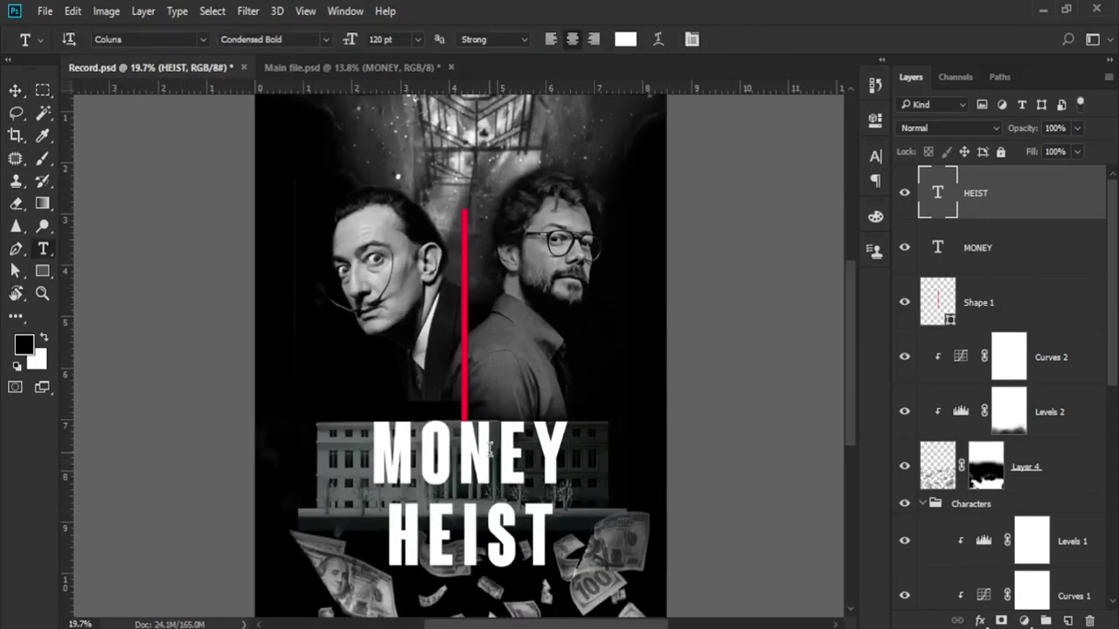
drag(461, 450, 476, 450)
click(625, 38)
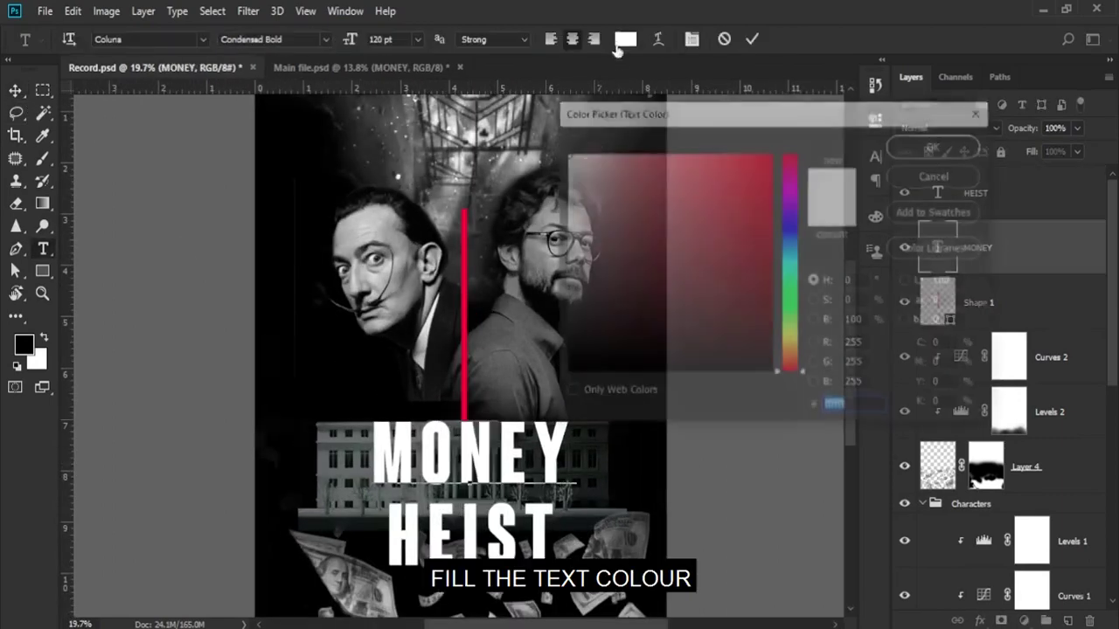
click(462, 260)
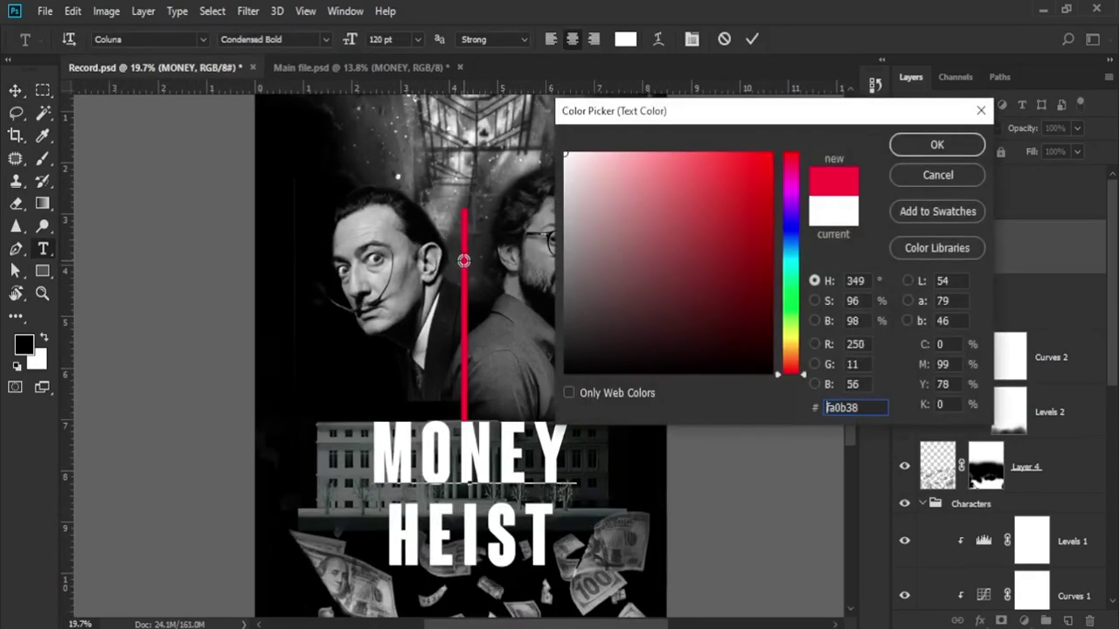
click(936, 144)
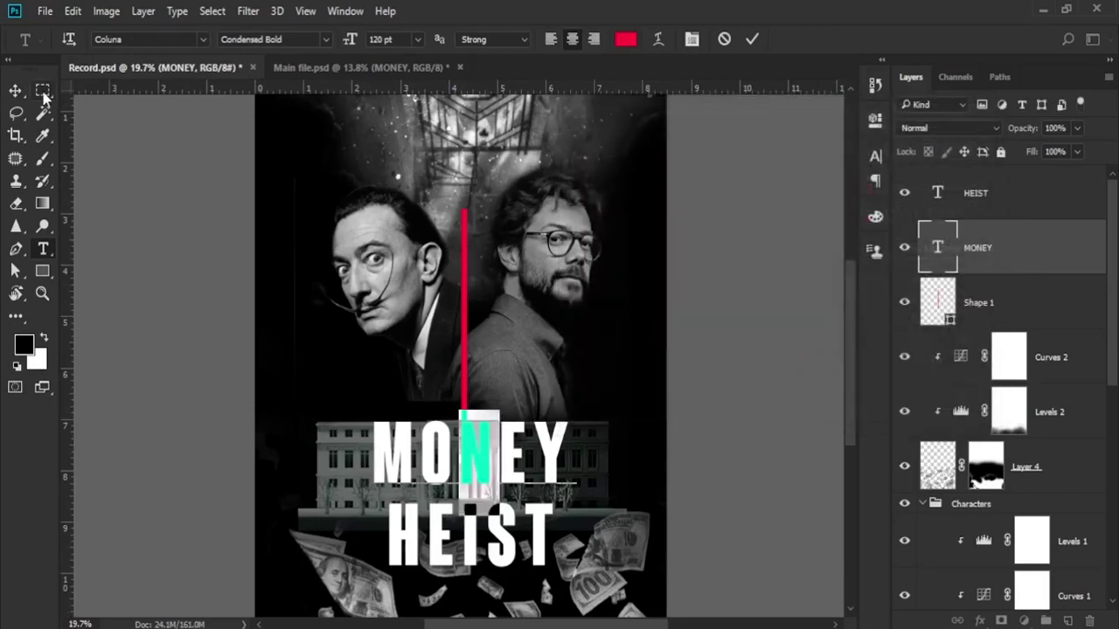
click(15, 90)
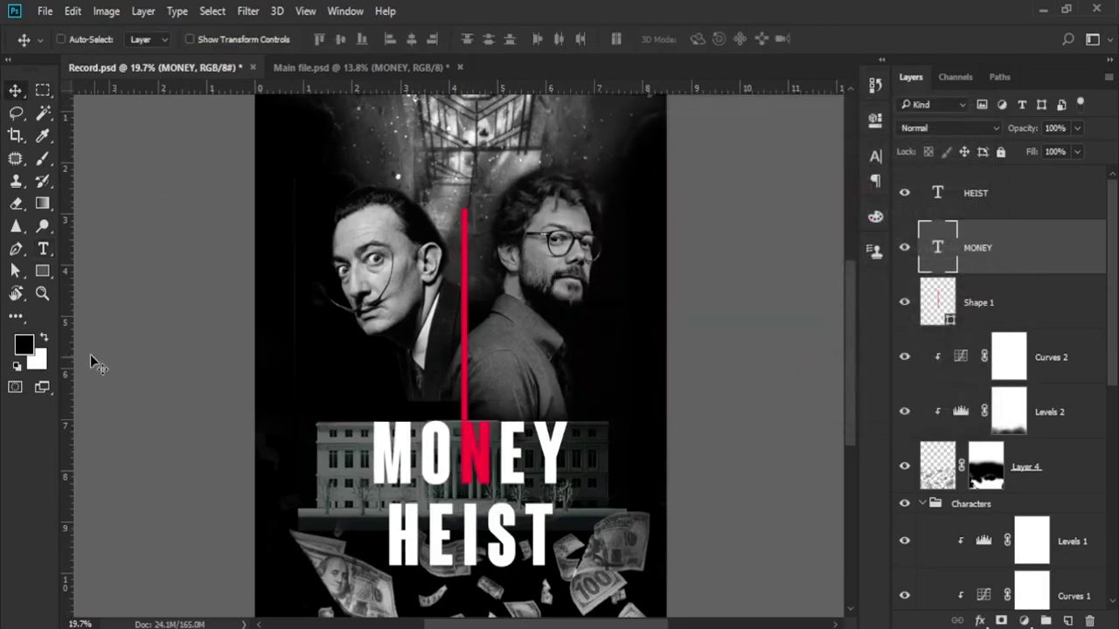
Step: Draw a red rectangle with no outline behind the word HEIST
click(42, 271)
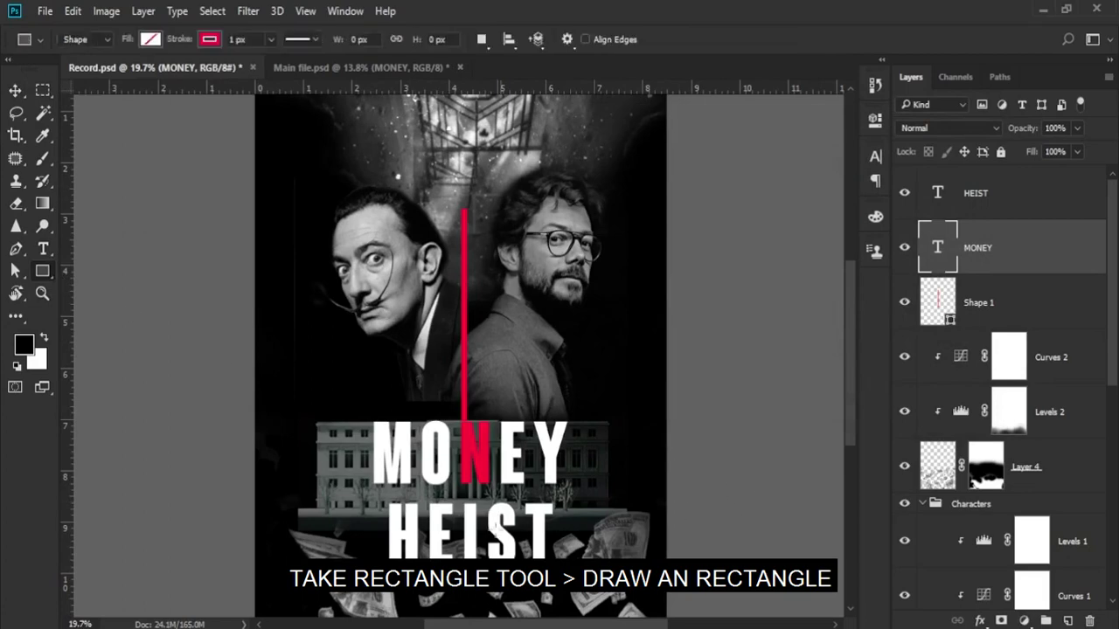
drag(361, 496, 573, 573)
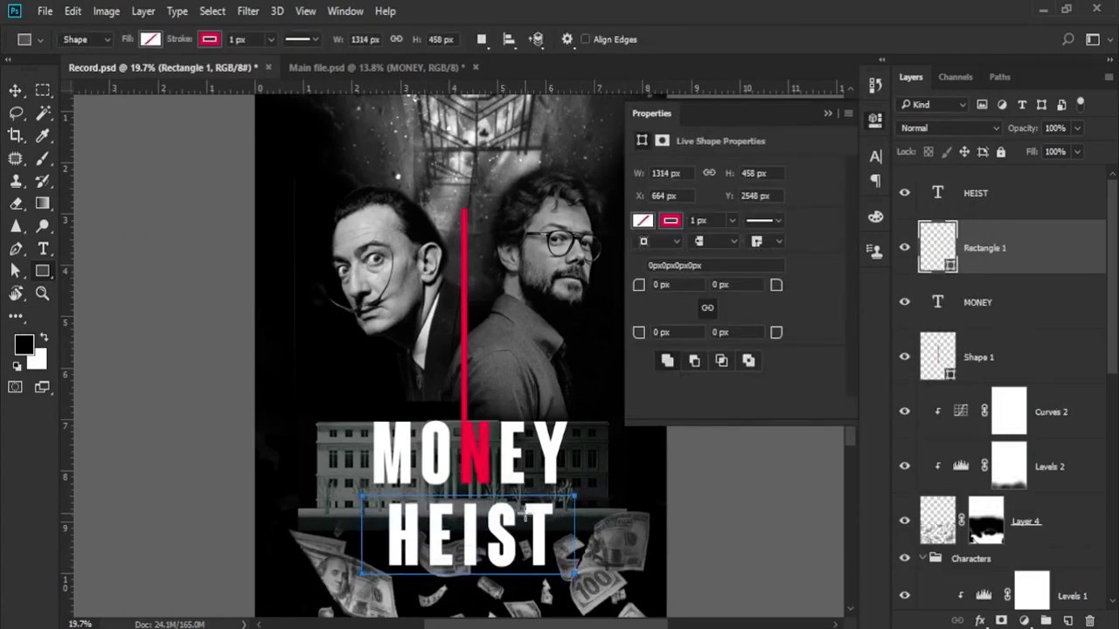
click(150, 39)
click(75, 130)
click(209, 39)
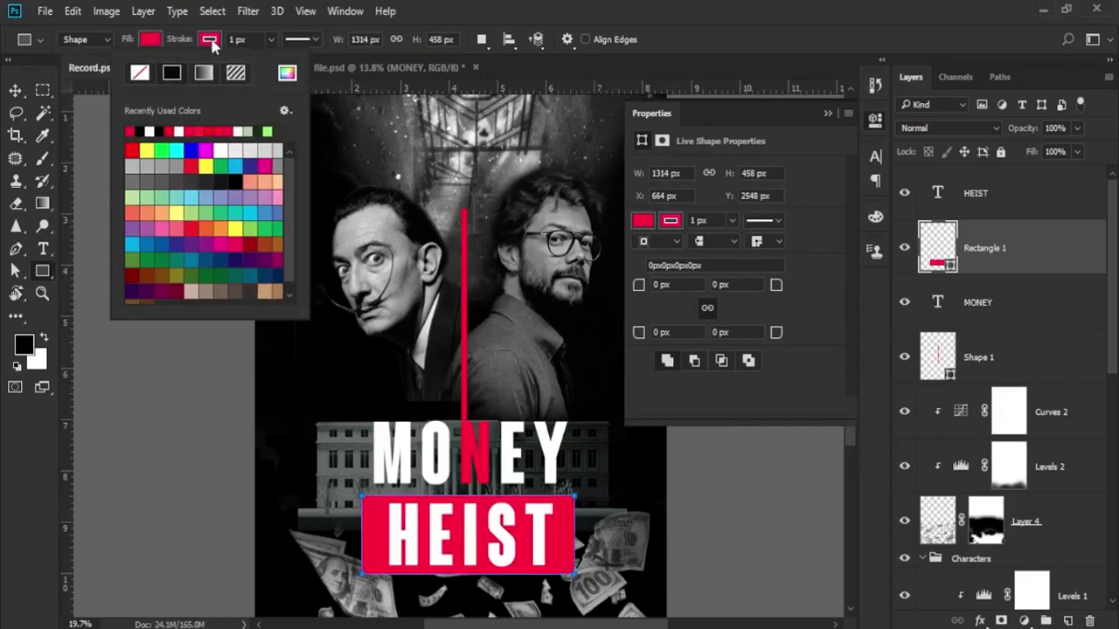
click(140, 72)
click(215, 44)
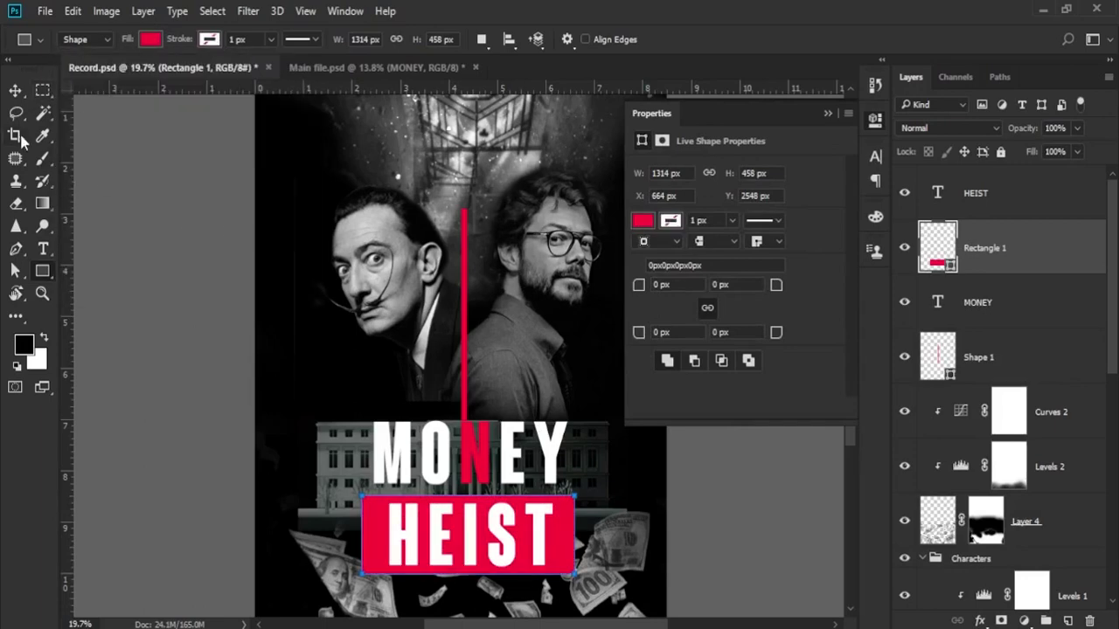
click(15, 90)
key(ctrl+0)
Step: Add PART-5 in Bebas Neue Bold with tightened tracking, placed beneath HEIST
click(43, 249)
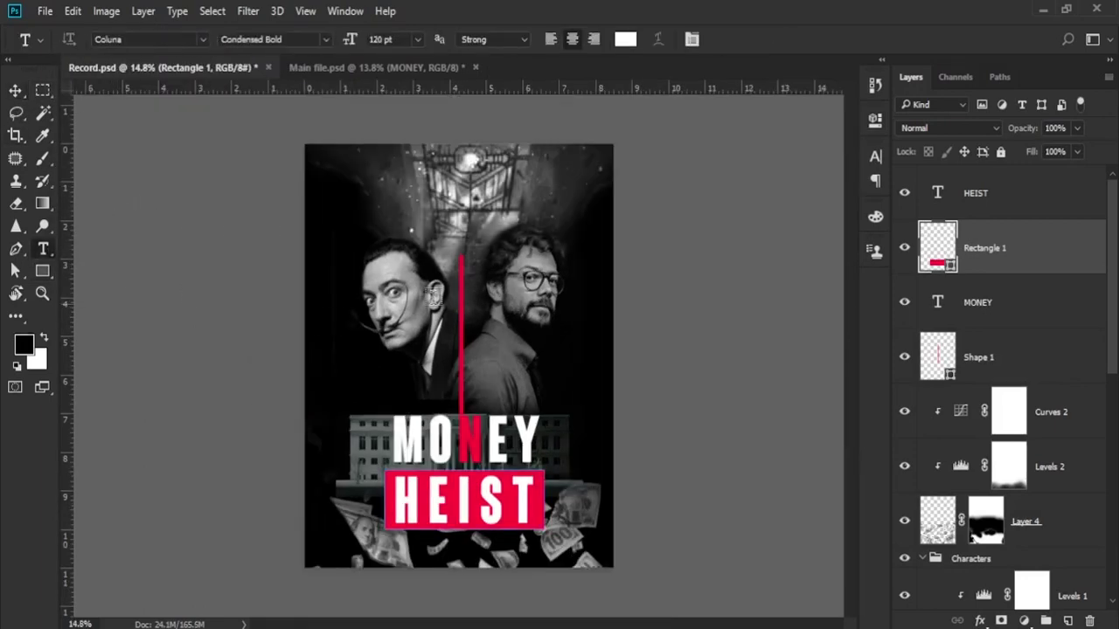
click(1020, 208)
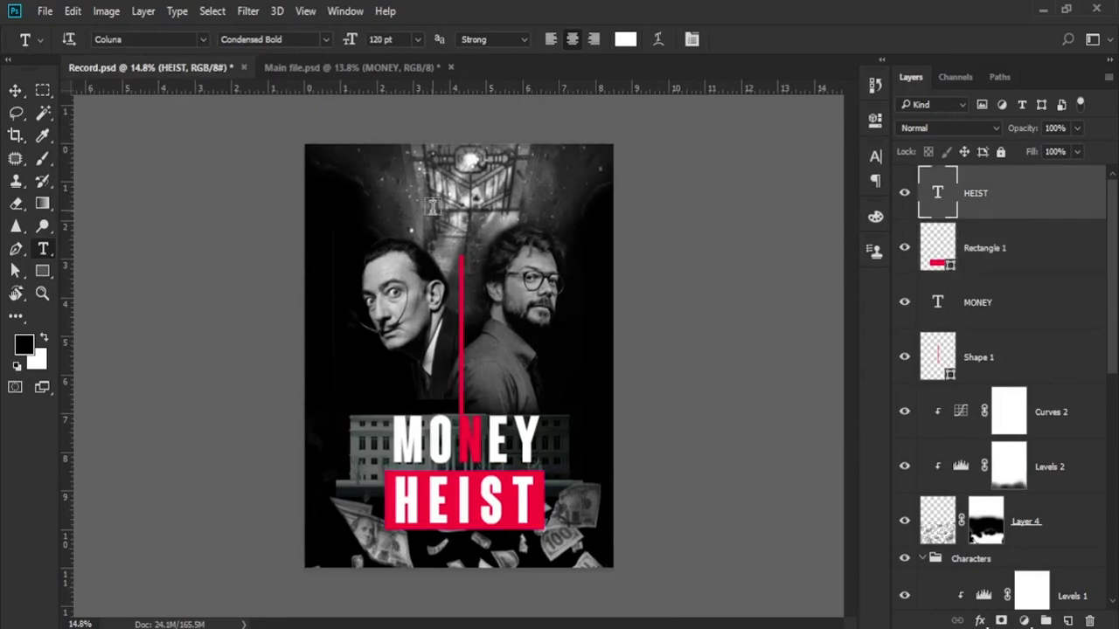
click(509, 223)
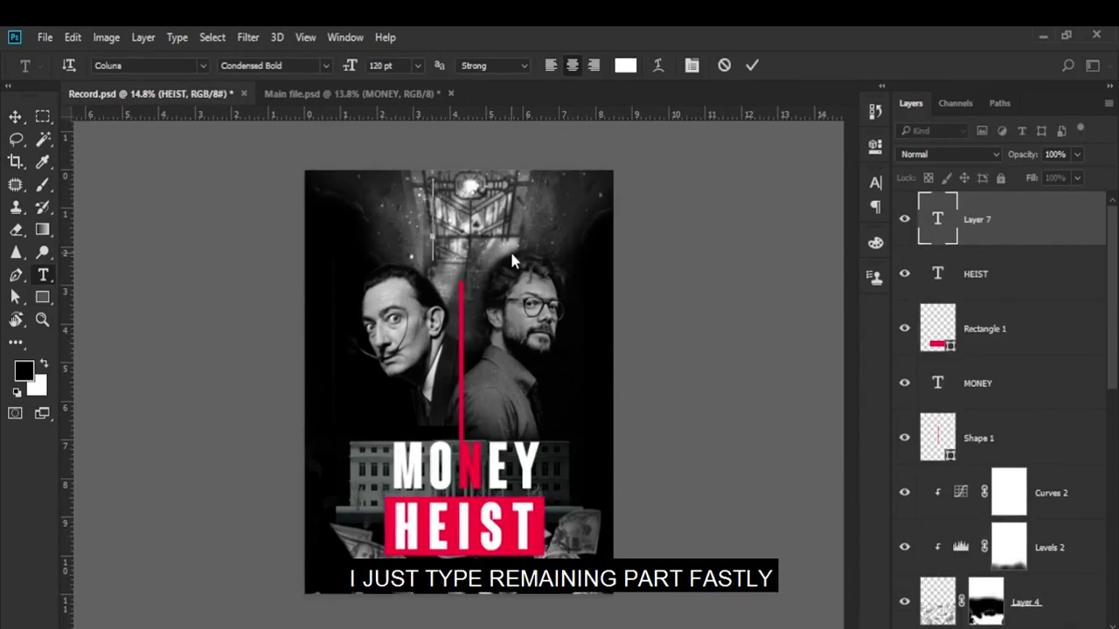
text(PART-5)
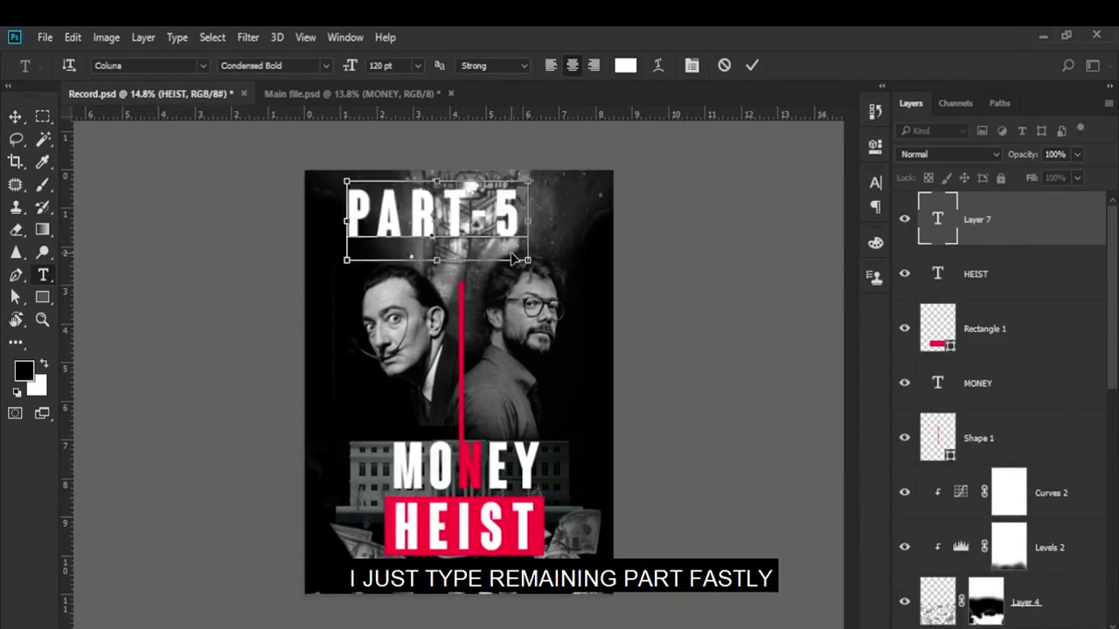
click(201, 65)
click(175, 182)
click(691, 66)
click(780, 247)
drag(781, 247, 624, 233)
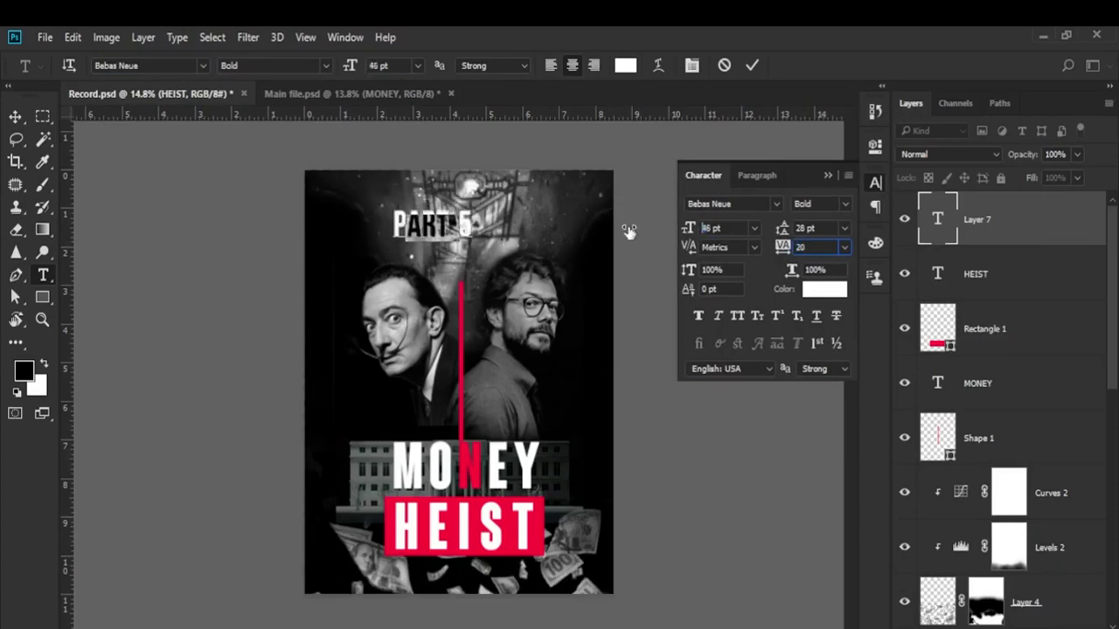
drag(433, 214, 463, 603)
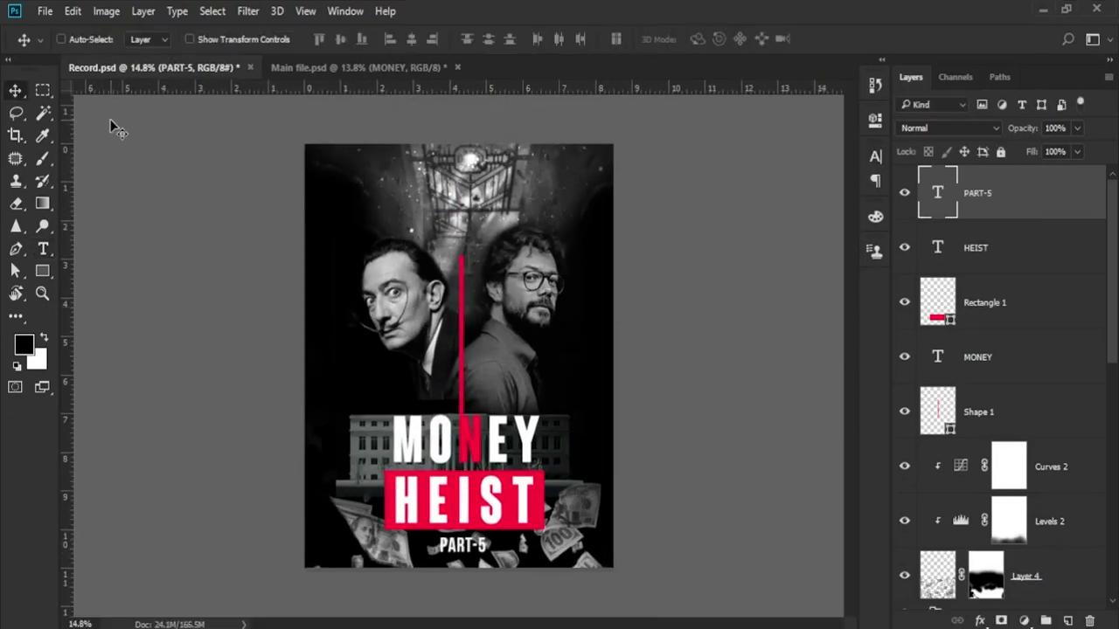
click(46, 11)
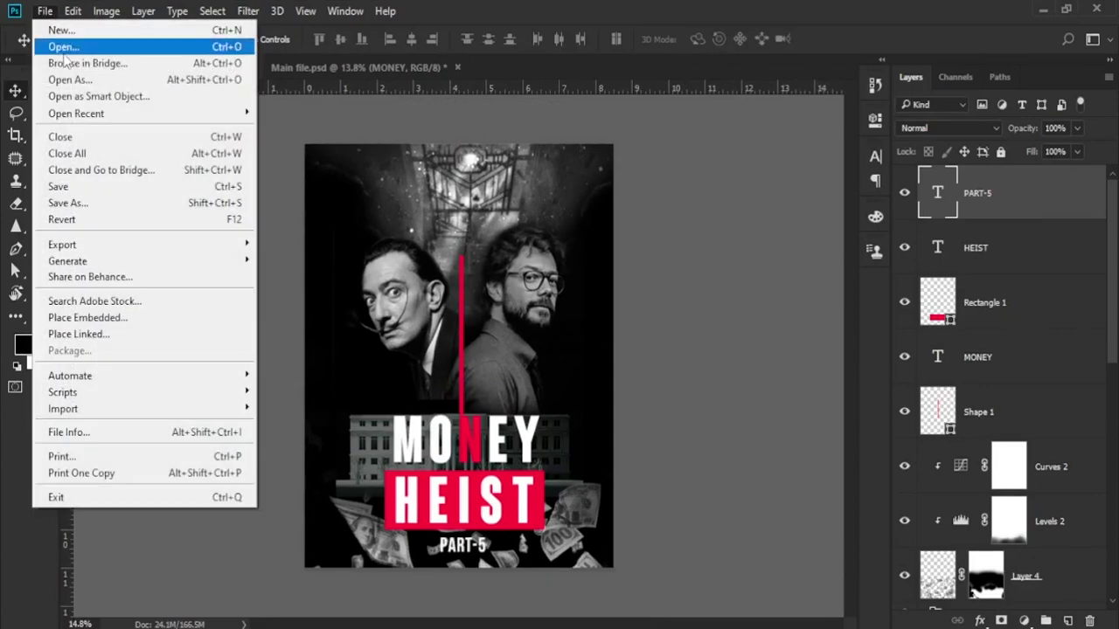
Step: Open the wet paper texture and bring it into the poster, layered just under HEIST
click(63, 46)
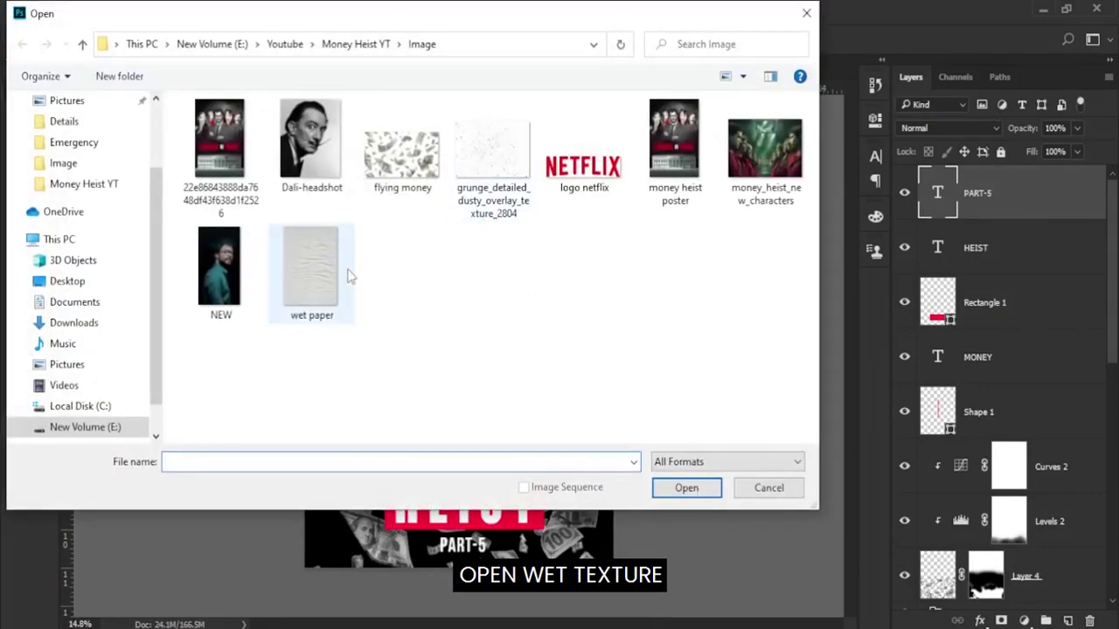
click(316, 271)
click(694, 490)
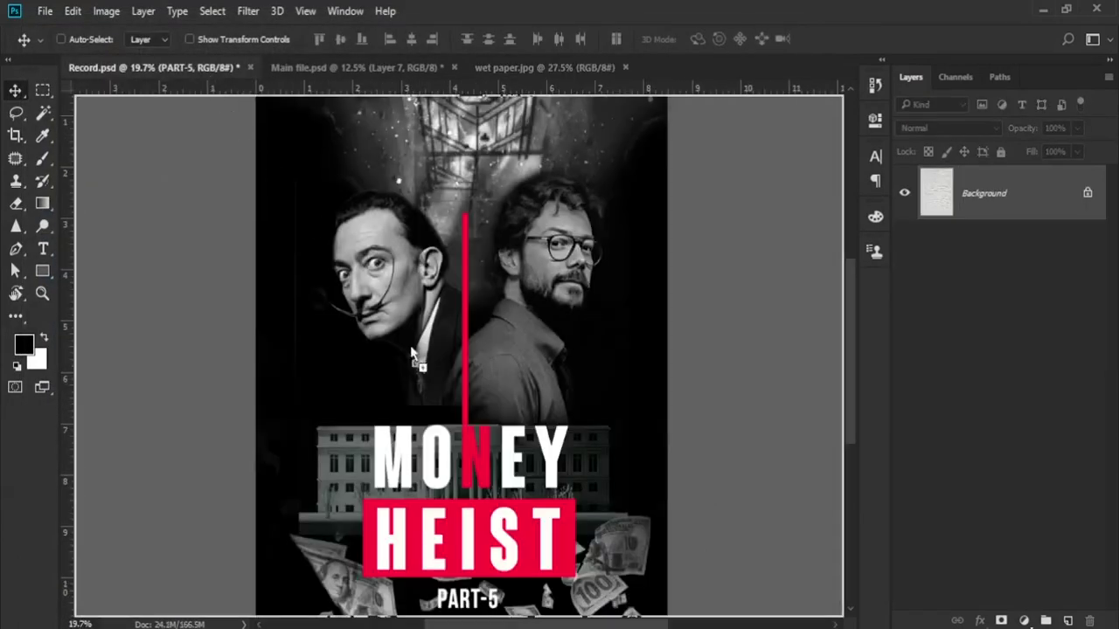
drag(203, 74, 435, 423)
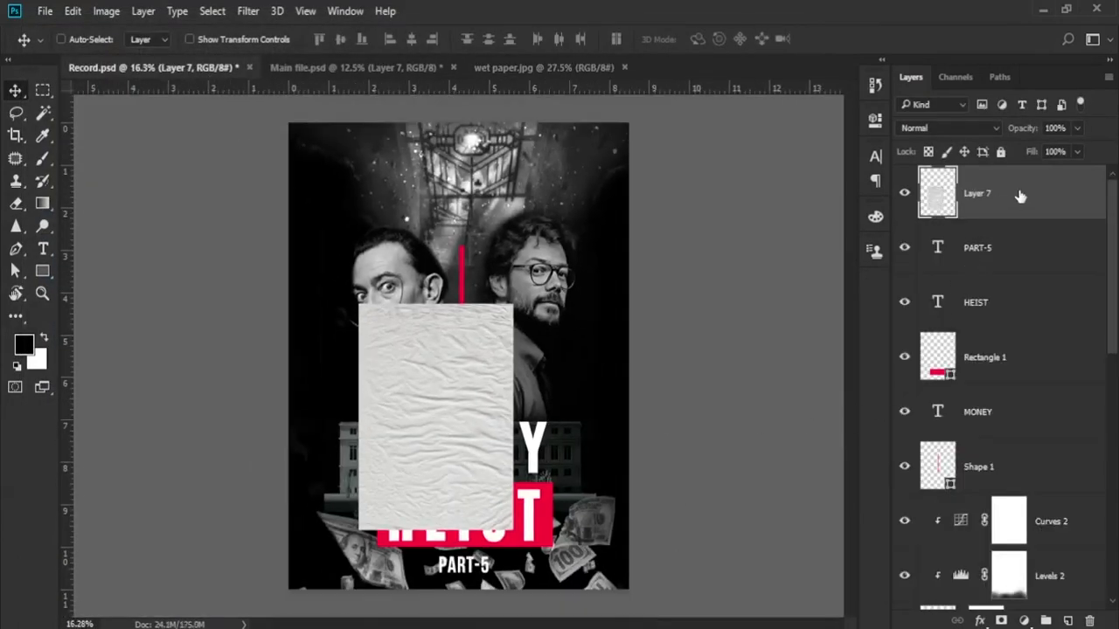
drag(1019, 196, 1021, 330)
Step: Rotate the paper -90° and scale it to cover the red HEIST rectangle
key(ctrl+t)
drag(516, 511, 515, 345)
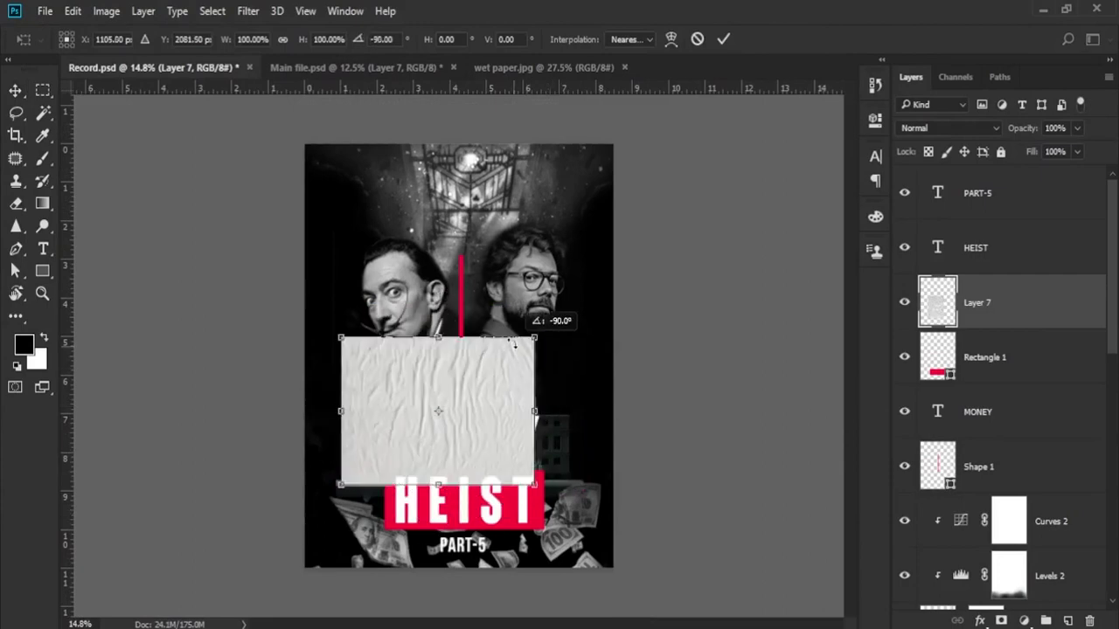
drag(438, 411, 477, 502)
drag(362, 407, 390, 441)
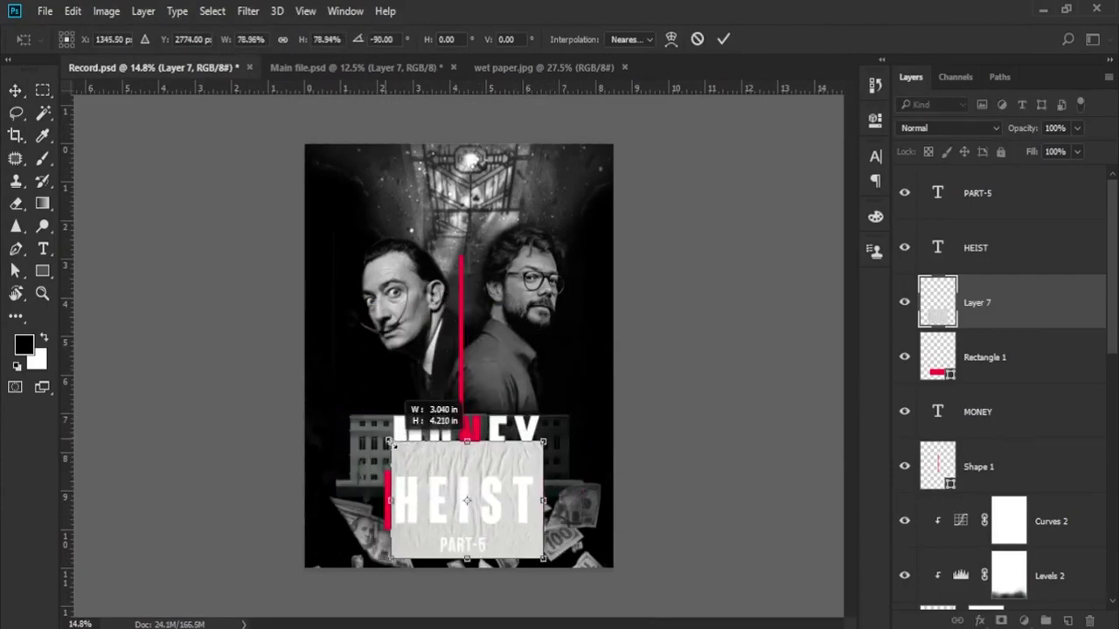
key(Return)
key(ctrl+plus)
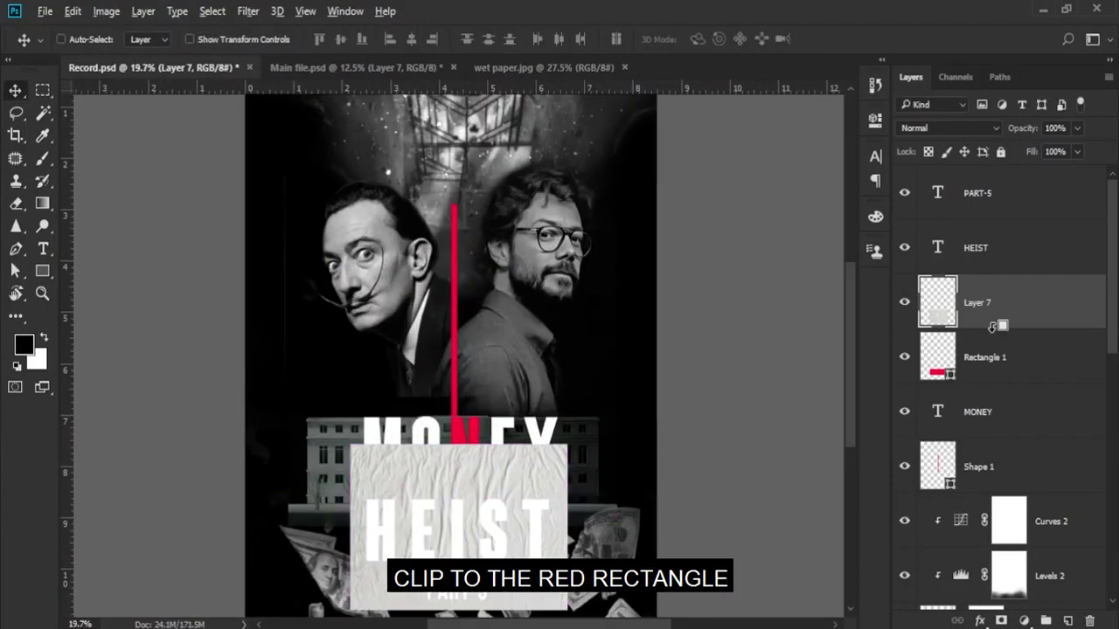
Step: Clip the paper to the red rectangle and set its blend mode to Darken
alt+click(992, 326)
scroll(548, 528, up, 2)
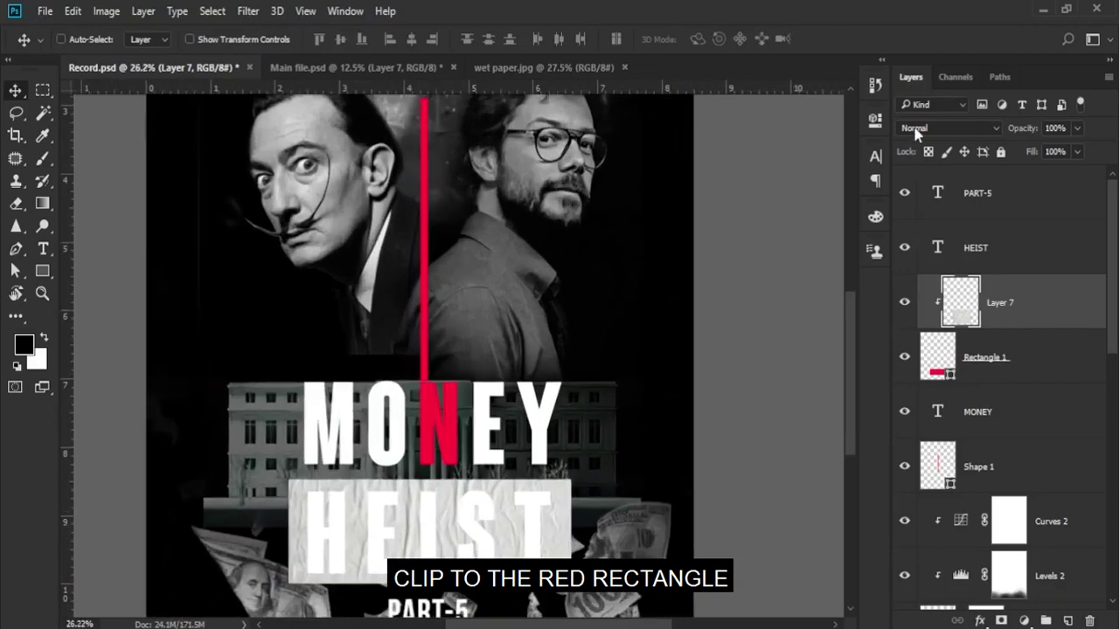
click(915, 131)
key(Escape)
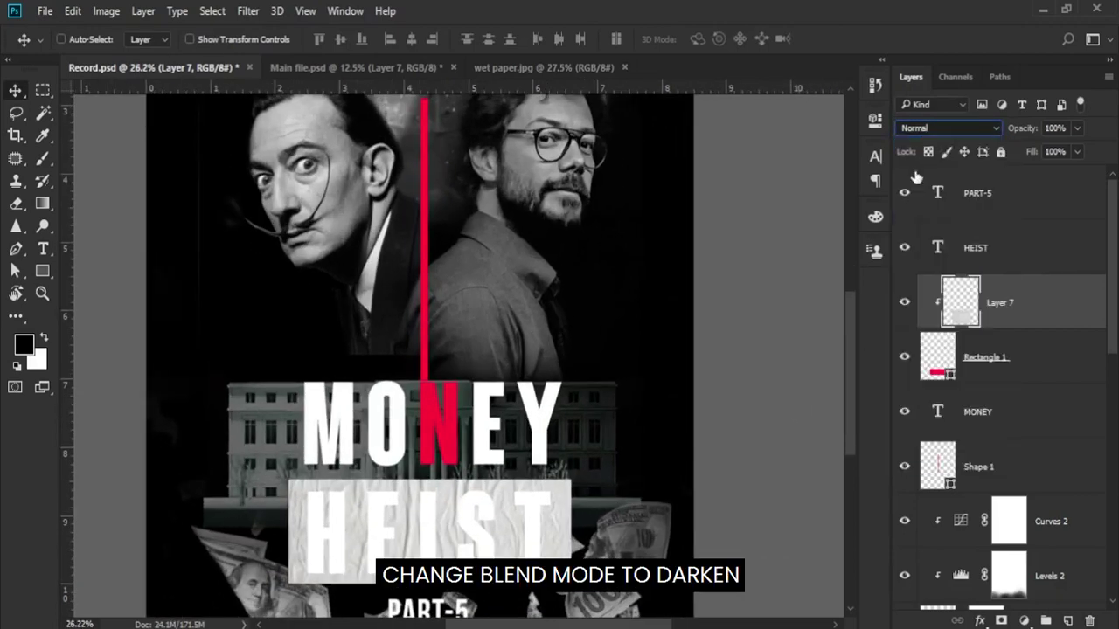
key(Down)
key(Down)
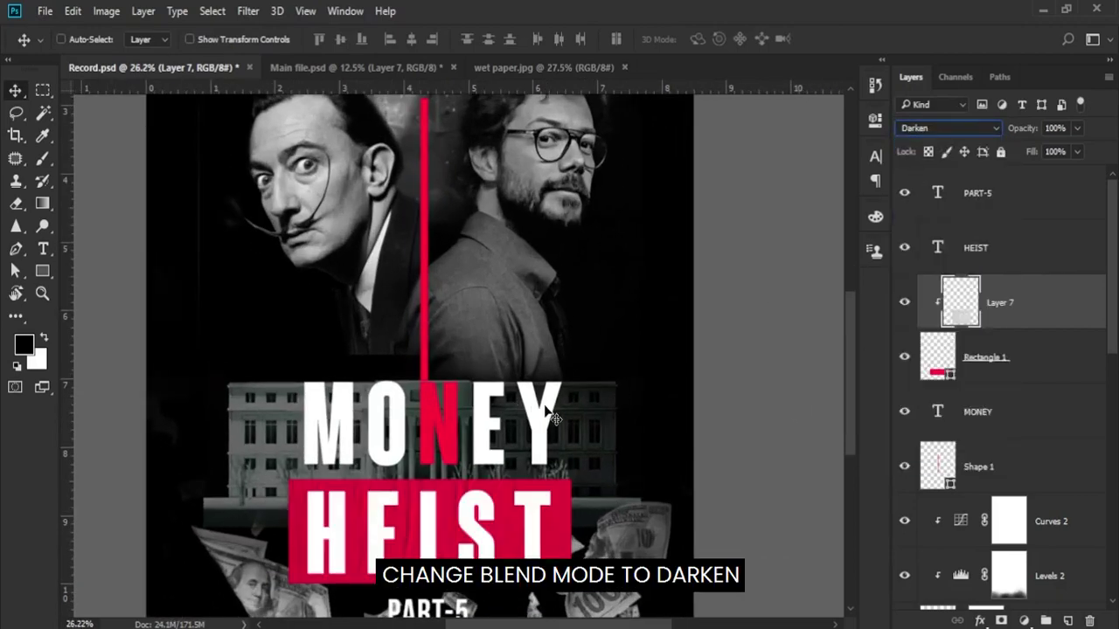
scroll(540, 527, down, 2)
scroll(540, 527, down, 1)
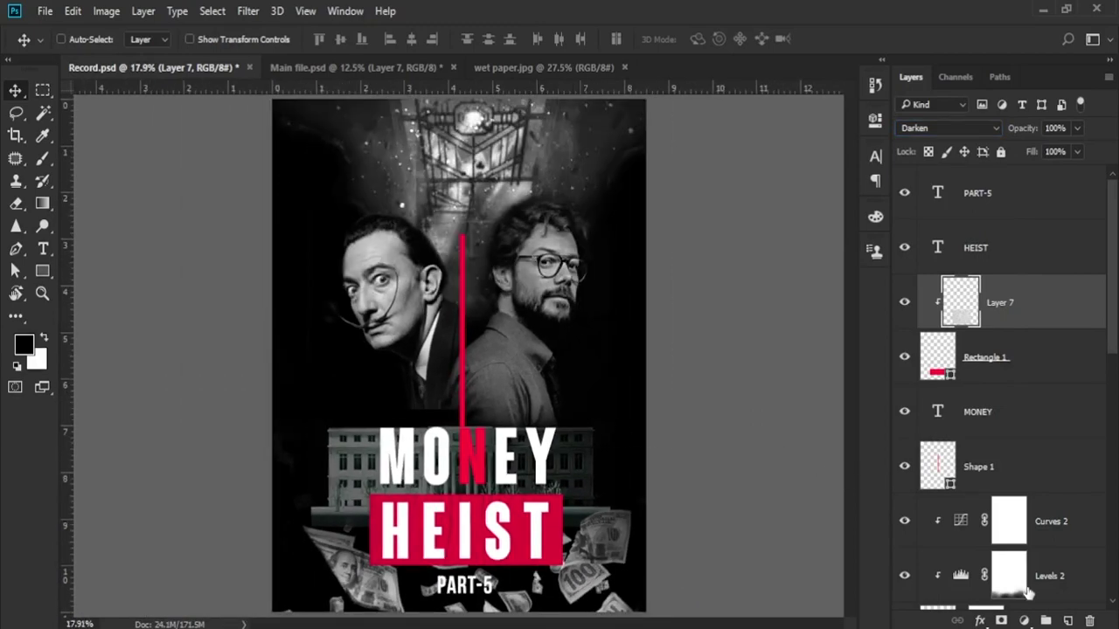
Step: Add a clipped Brightness/Contrast adjustment with Brightness -5 above the paper
click(1023, 620)
click(961, 306)
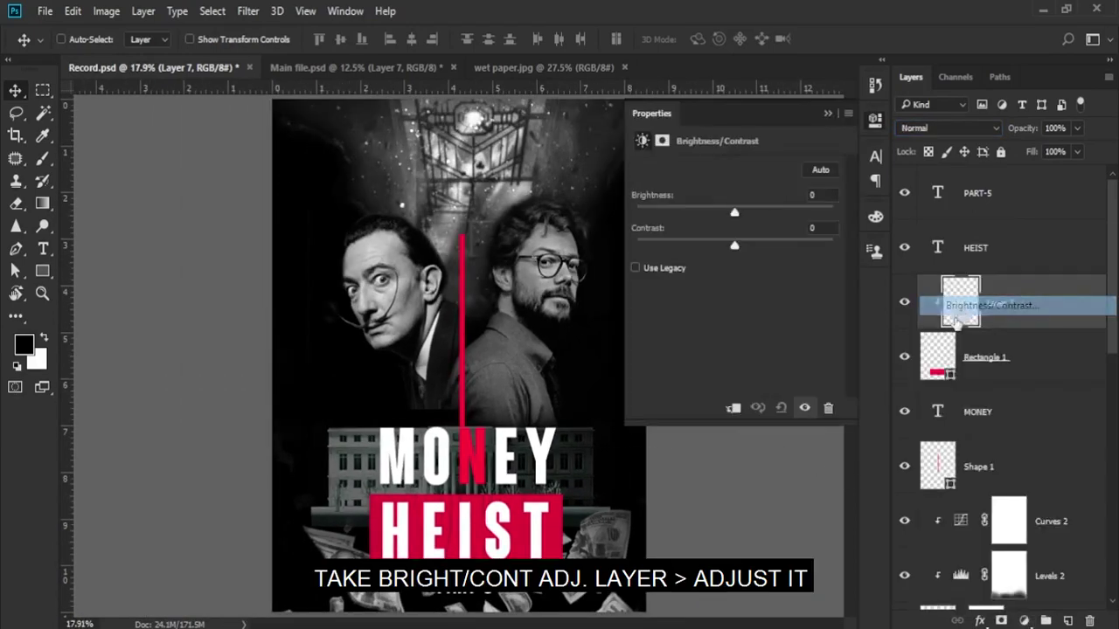
click(734, 408)
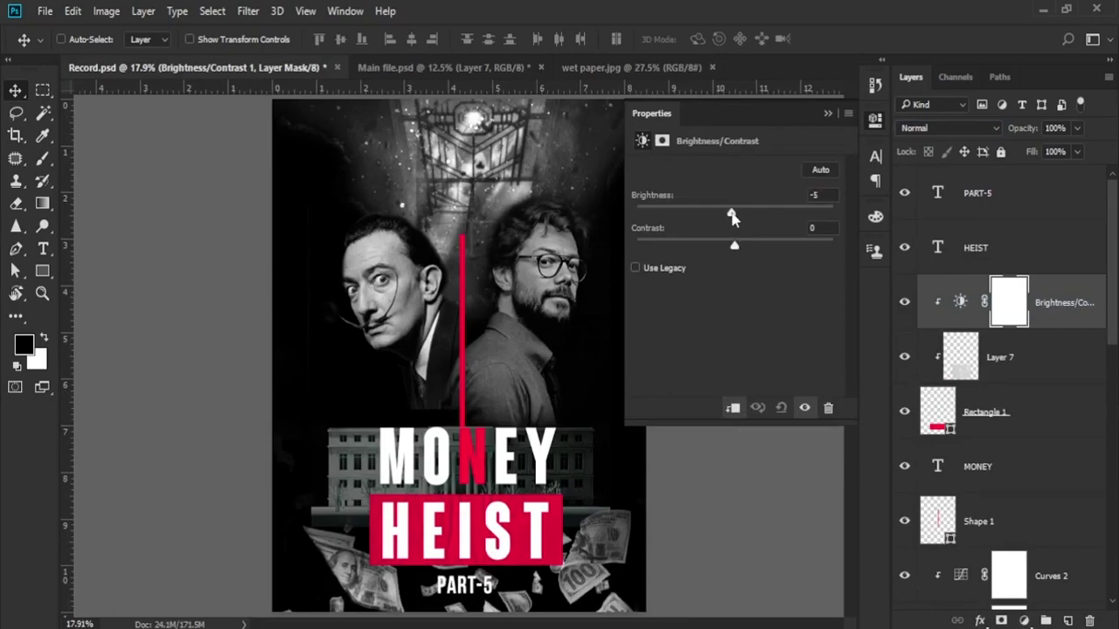
click(827, 113)
scroll(664, 262, down, 3)
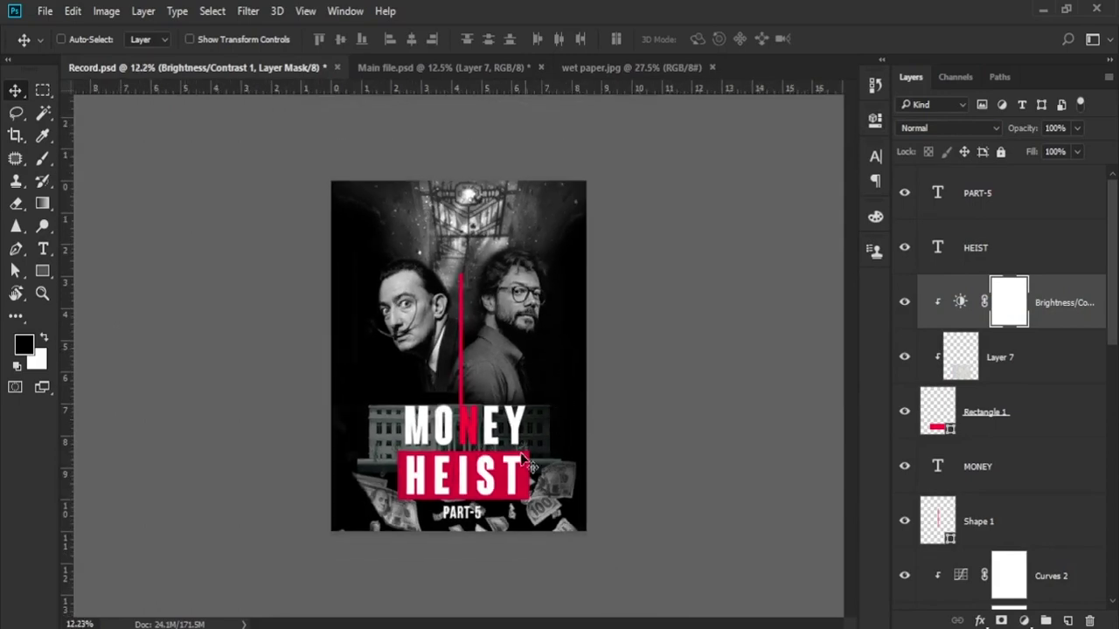
scroll(463, 489, up, 3)
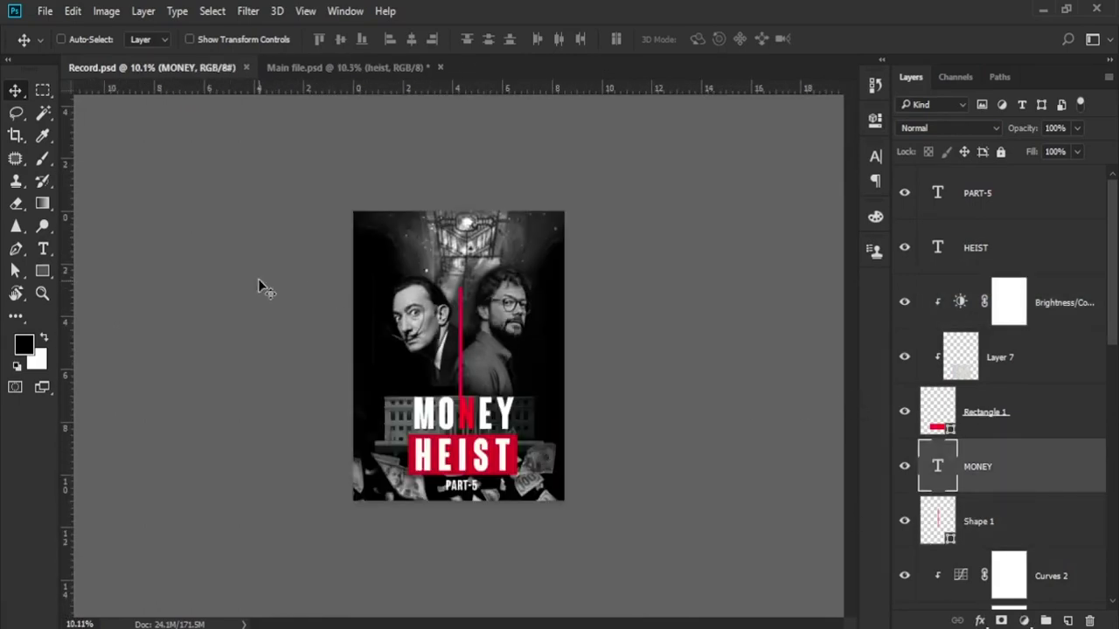
Step: Open the silver texture and place it in the poster above MONEY
click(45, 11)
click(52, 42)
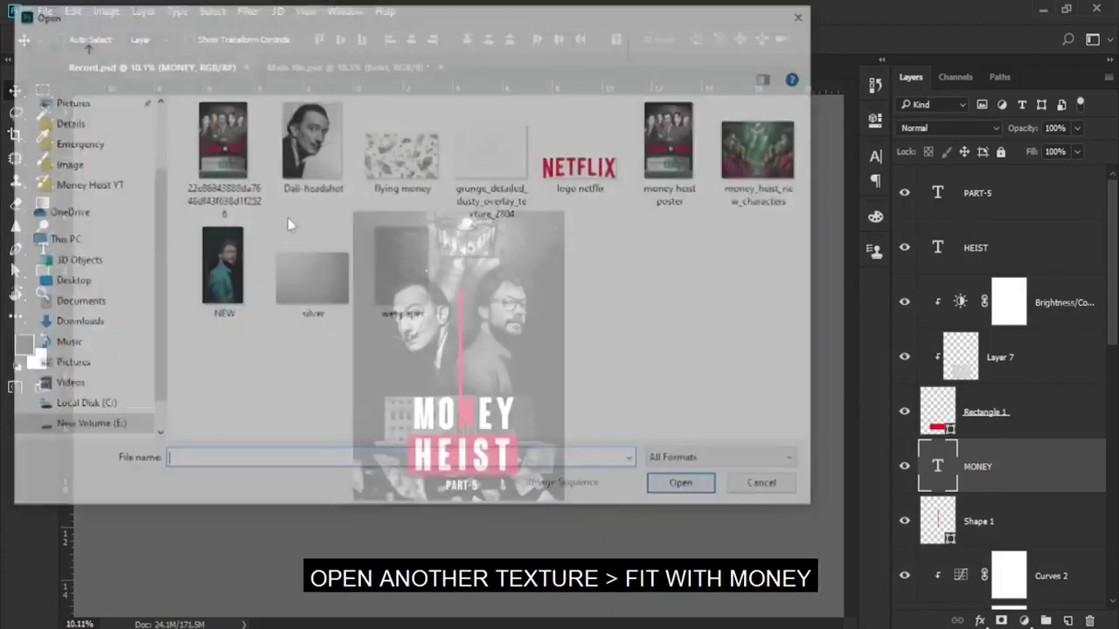
click(311, 276)
click(656, 483)
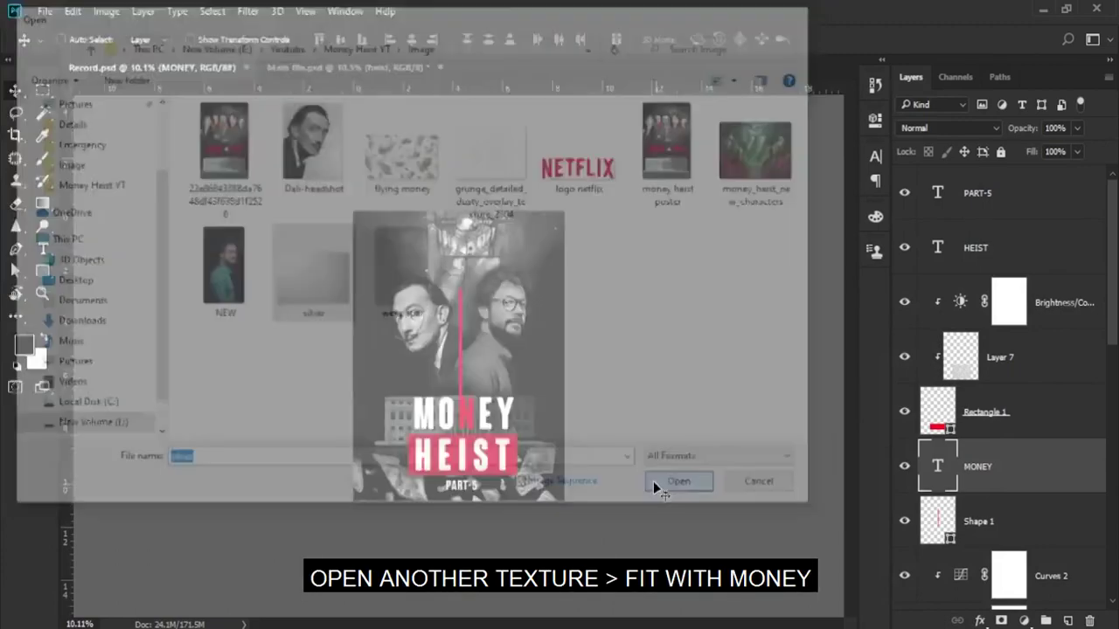
mouse_move(445, 272)
mouse_down()
mouse_move(463, 281)
mouse_move(498, 397)
mouse_up()
scroll(498, 397, up, 2)
Step: Scale the silver layer over MONEY and clip it to the text
key(ctrl+t)
drag(517, 351, 548, 373)
key(Return)
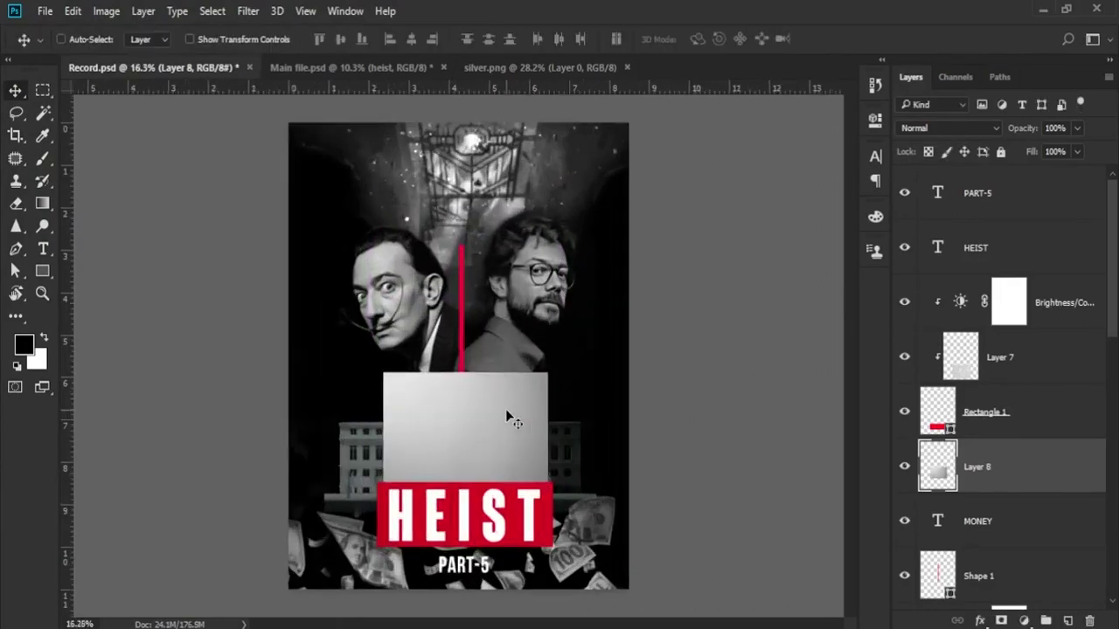
key(ctrl+alt+g)
scroll(522, 433, up, 3)
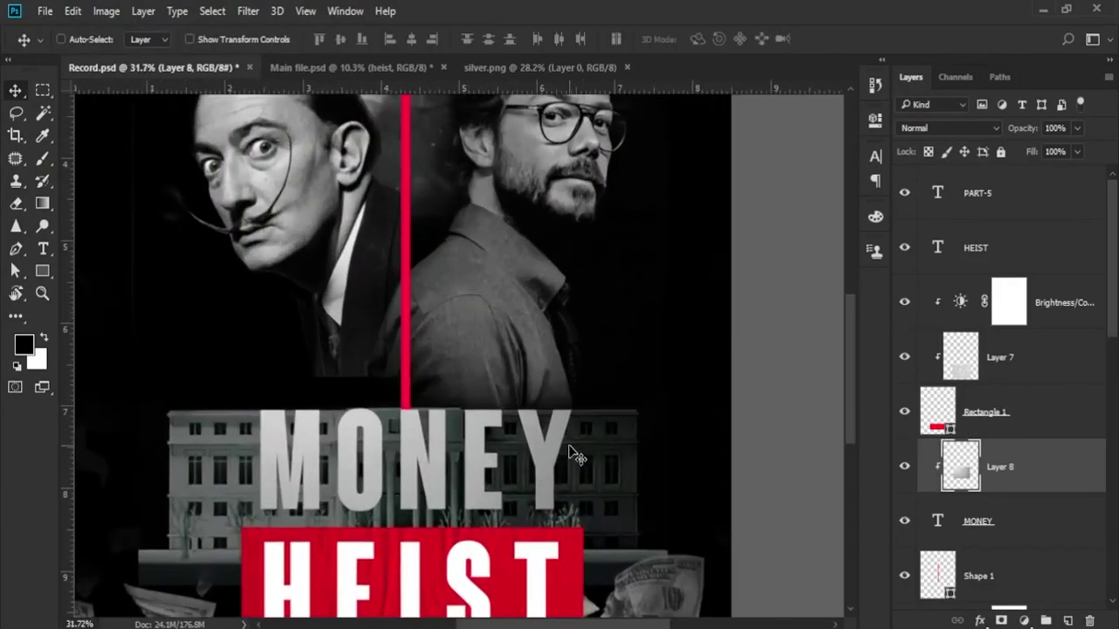
Step: Mask the silver layer, painting black over the N so the red shows
click(1000, 621)
scroll(522, 523, up, 2)
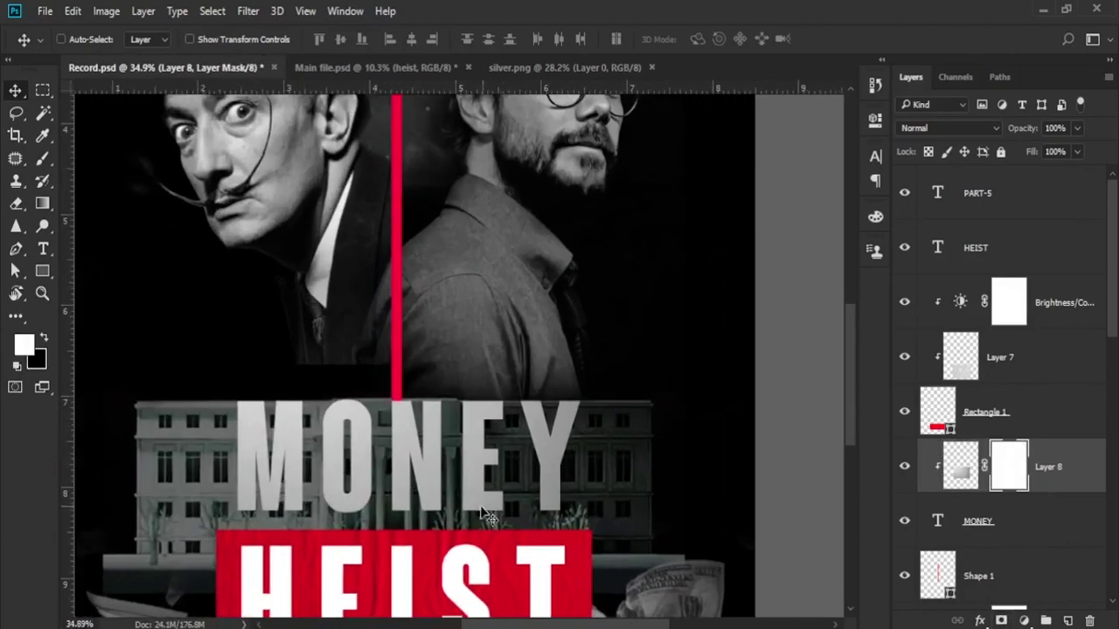
key(b)
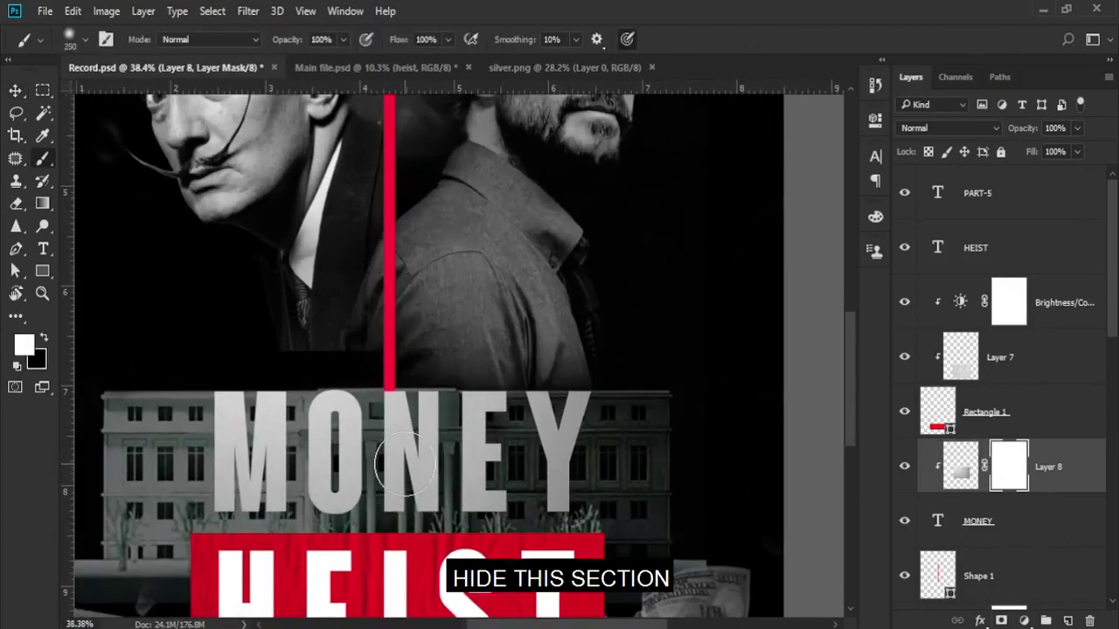
key(x)
mouse_move(409, 461)
mouse_down()
mouse_move(414, 404)
mouse_move(387, 470)
mouse_move(426, 413)
mouse_up()
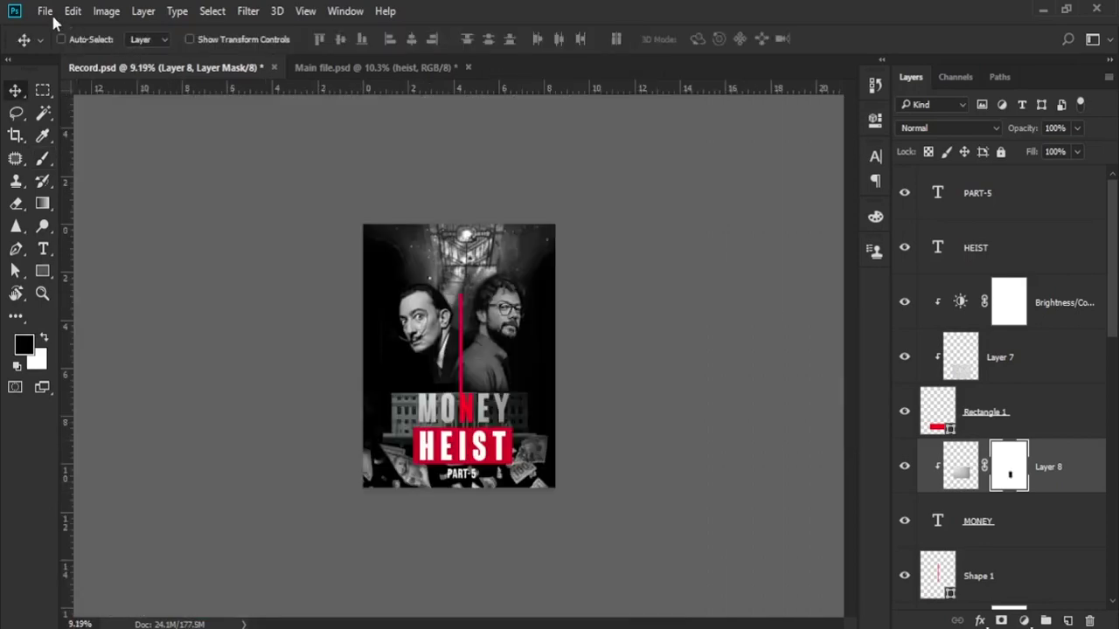
click(45, 11)
Step: Open the logo netflix file and drag it into the poster
click(52, 45)
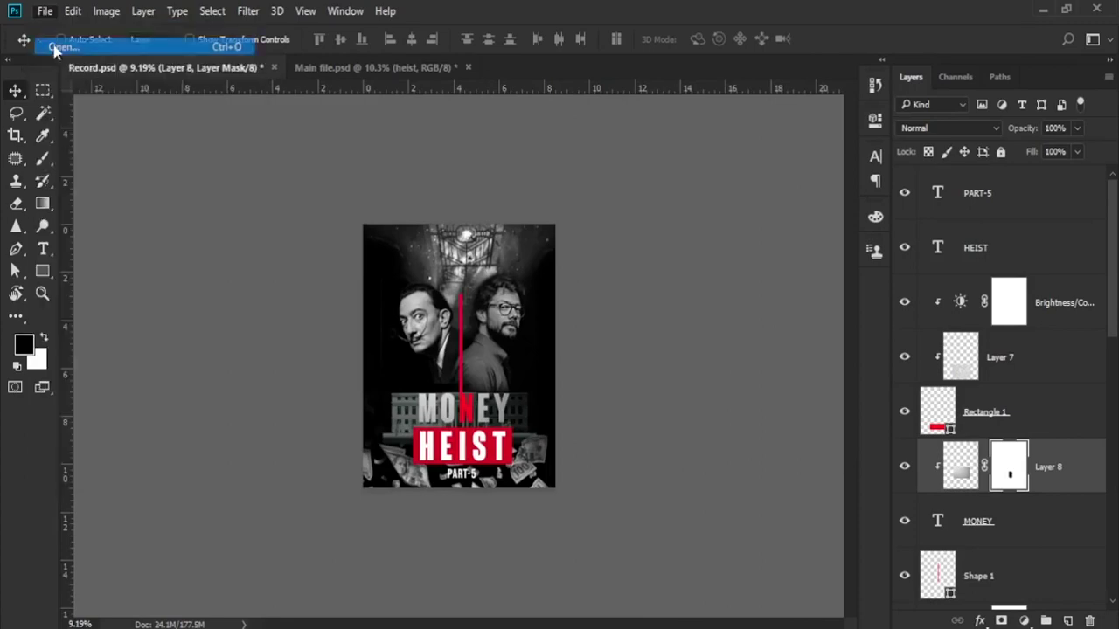
click(603, 214)
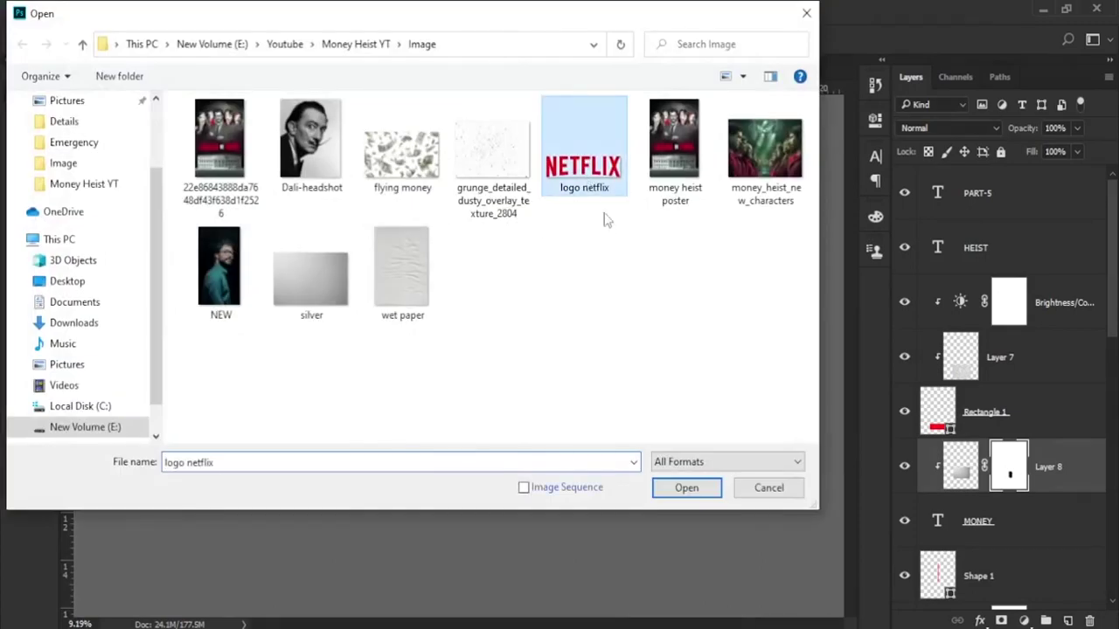
click(686, 488)
mouse_move(604, 400)
mouse_down()
mouse_move(447, 278)
mouse_move(516, 210)
mouse_move(528, 217)
mouse_up()
scroll(506, 228, up, 2)
Step: Convert the Netflix logo layer to a smart object and resize it
right_click(1040, 192)
click(749, 400)
key(ctrl+t)
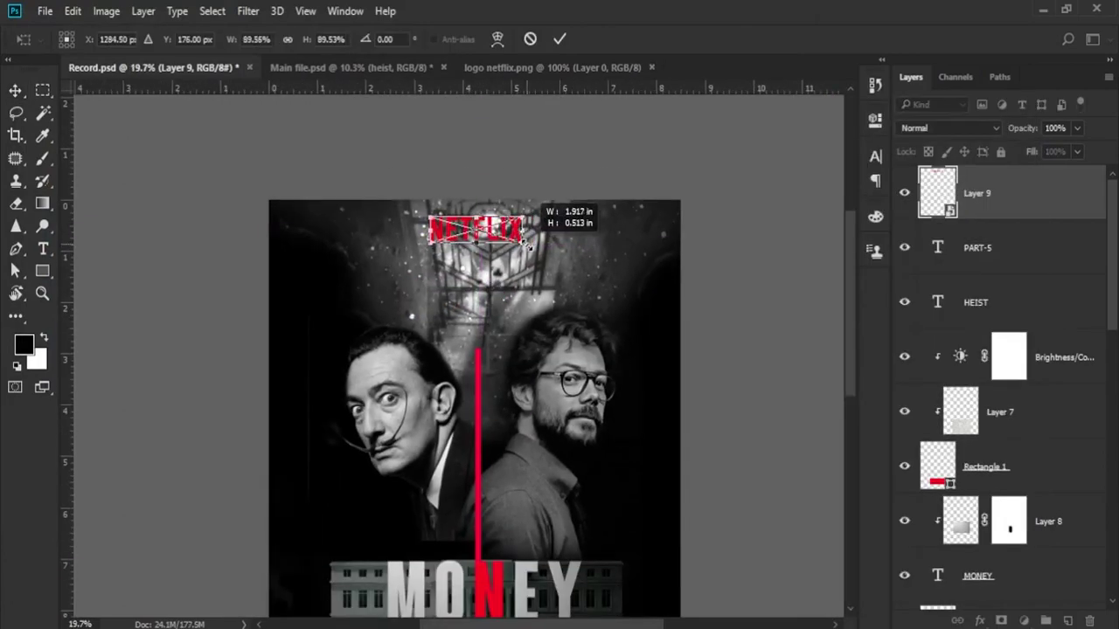
scroll(528, 219, up, 1)
key(Return)
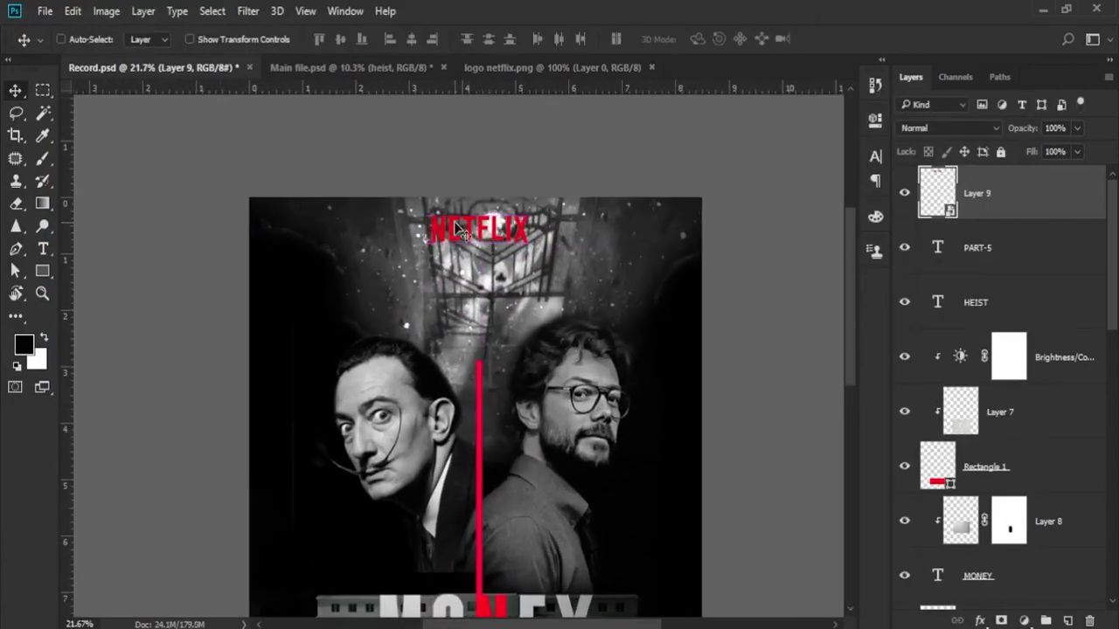
scroll(400, 158, down, 1)
key(t)
Step: Paste ORIGINAL SERIES beneath the Netflix logo and centre it
click(370, 152)
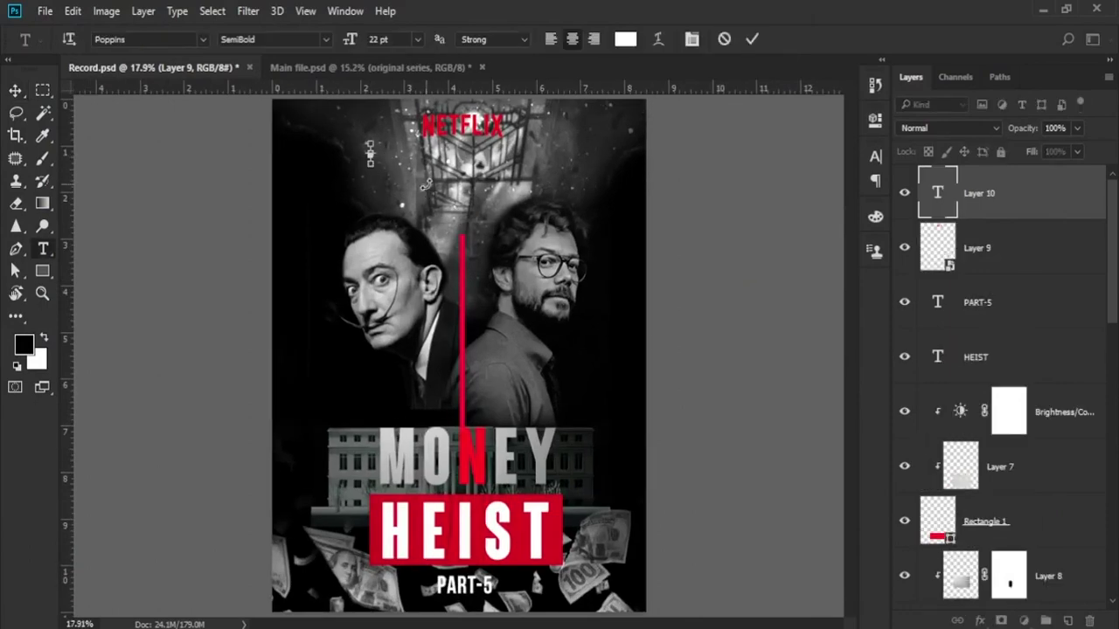
text(ORIGINAL SERIES)
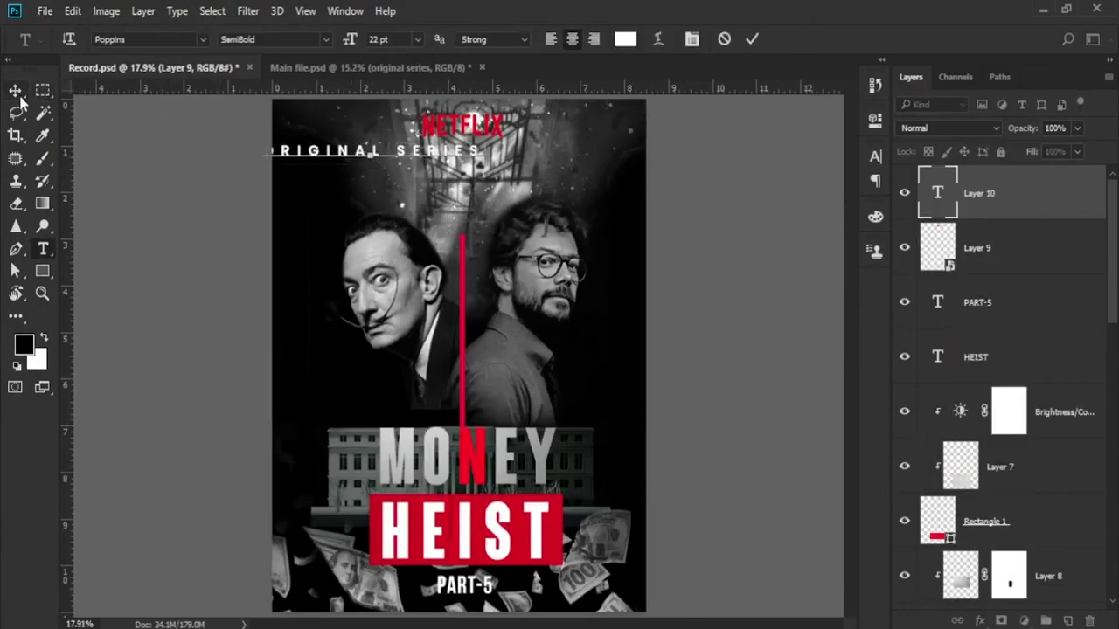
click(16, 93)
scroll(297, 162, up, 1)
drag(319, 167, 426, 157)
scroll(424, 322, down, 2)
click(976, 247)
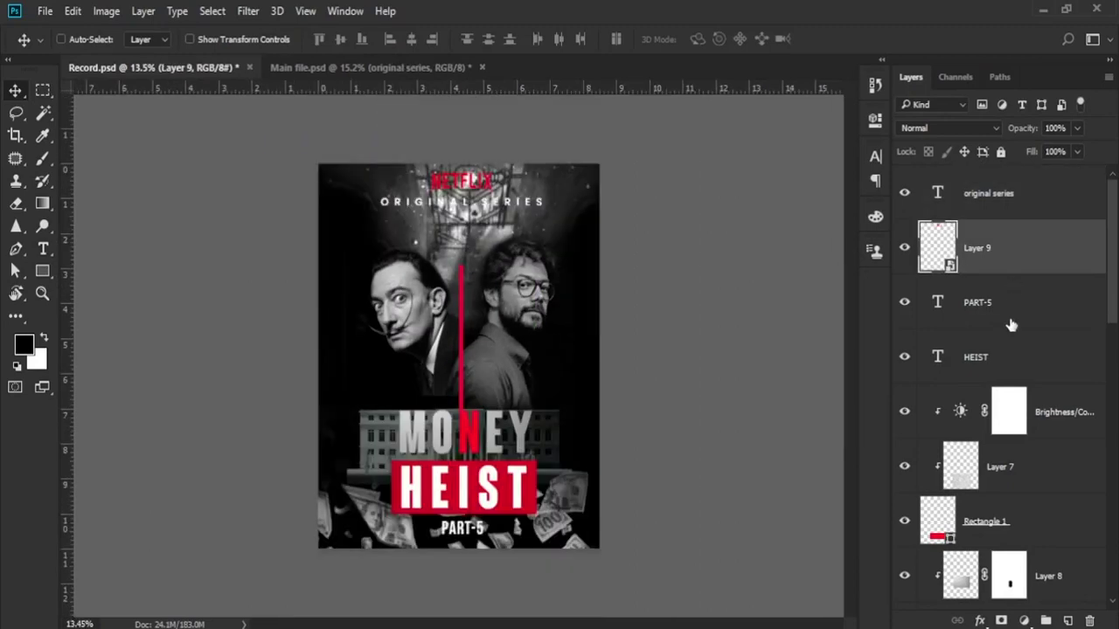
Step: Add a new layer above PART-5 and brush black shading across the top
click(1020, 327)
click(1067, 620)
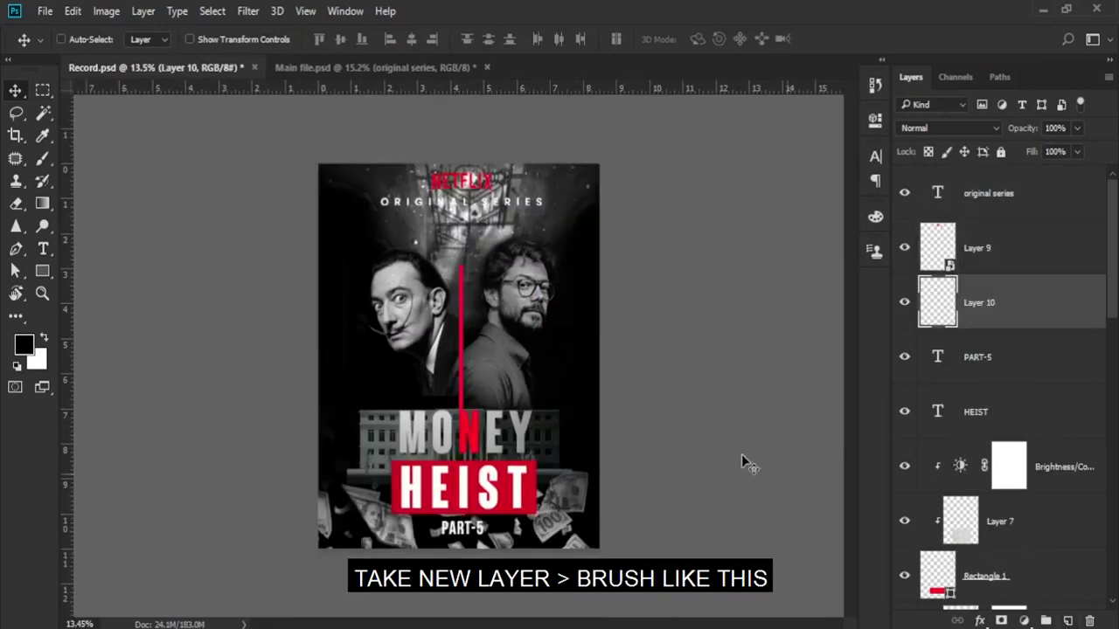
key(b)
scroll(459, 356, down, 2)
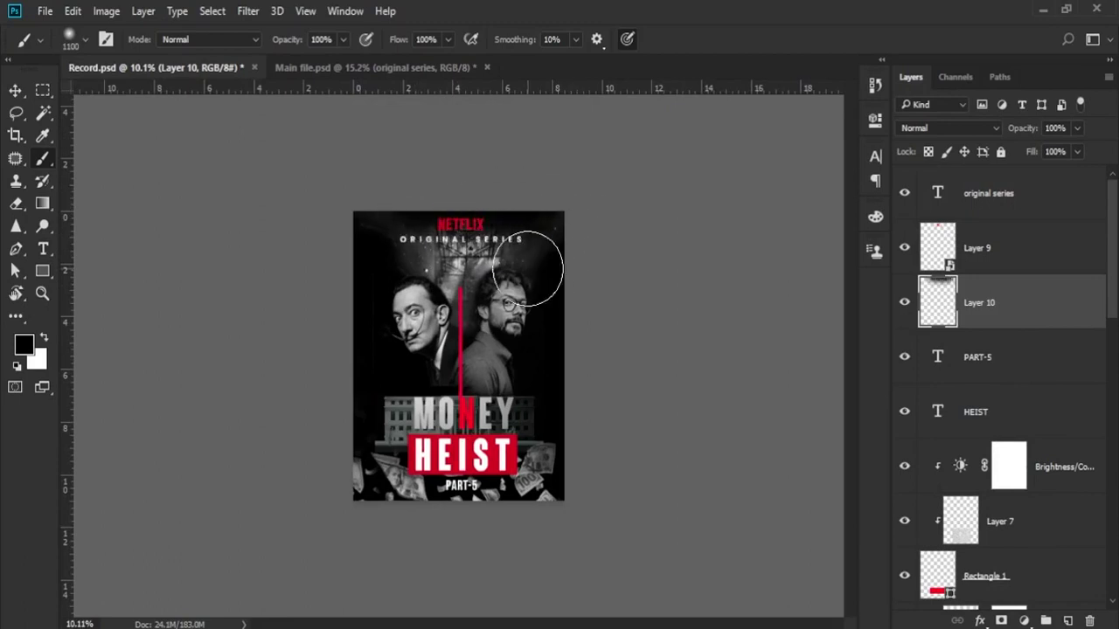
scroll(549, 212, down, 1)
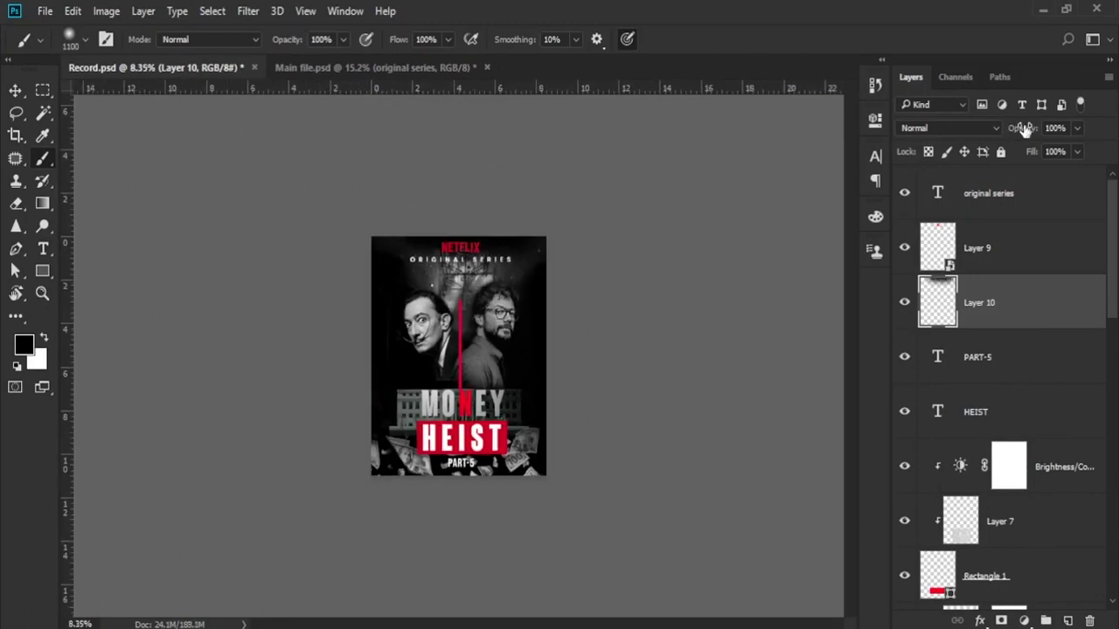
click(15, 90)
scroll(345, 200, up, 1)
Step: Enlarge the shading, adjust its opacity and give it a layer mask
key(ctrl+t)
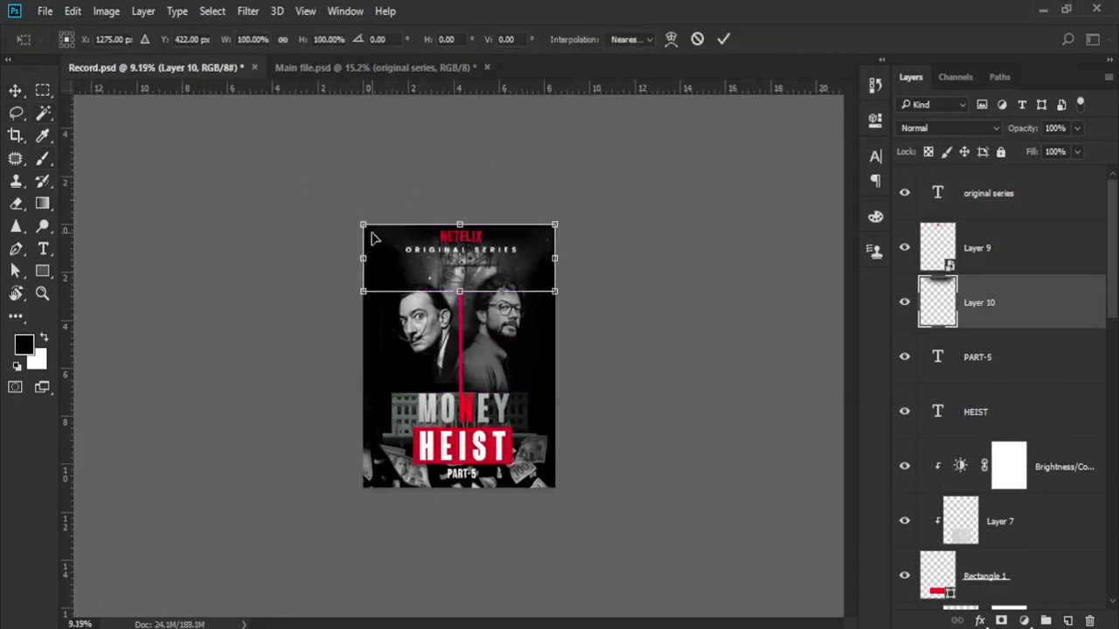
drag(362, 221, 332, 213)
drag(552, 216, 571, 201)
key(Return)
scroll(461, 357, up, 2)
click(1015, 129)
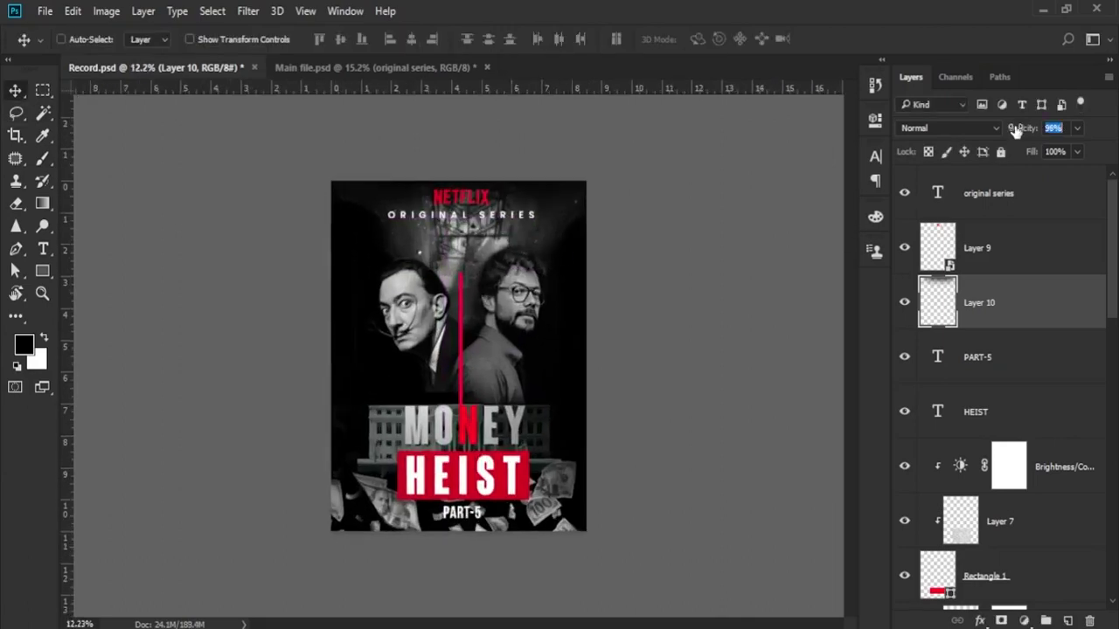
click(1001, 621)
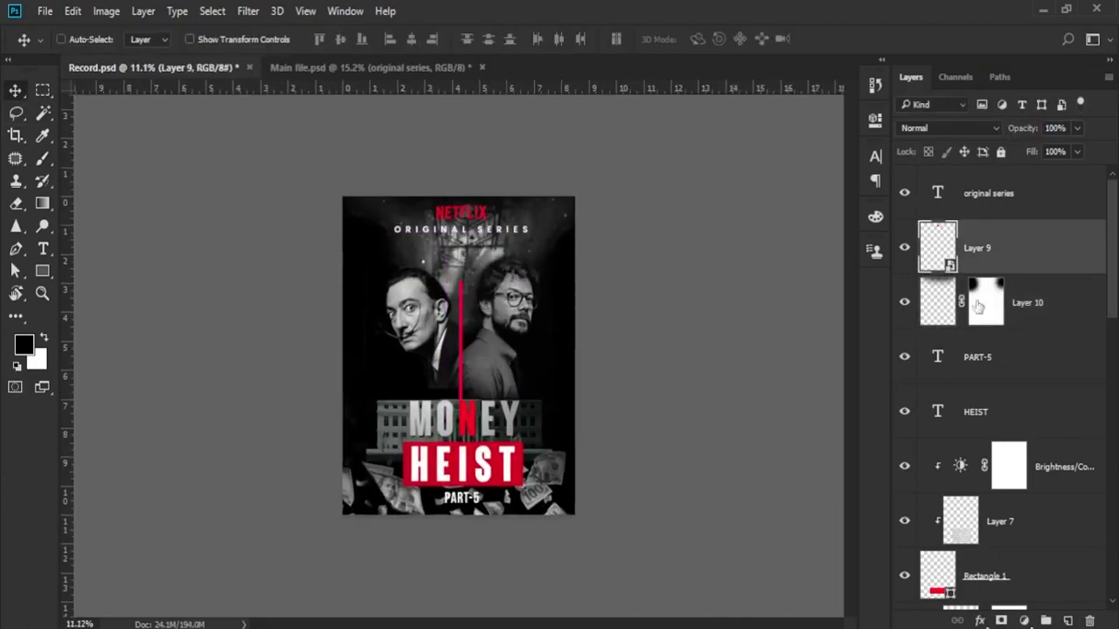
Step: Duplicate the shading below Shape 1, rotate it 180° and move it to the bottom
click(1033, 308)
key(ctrl+j)
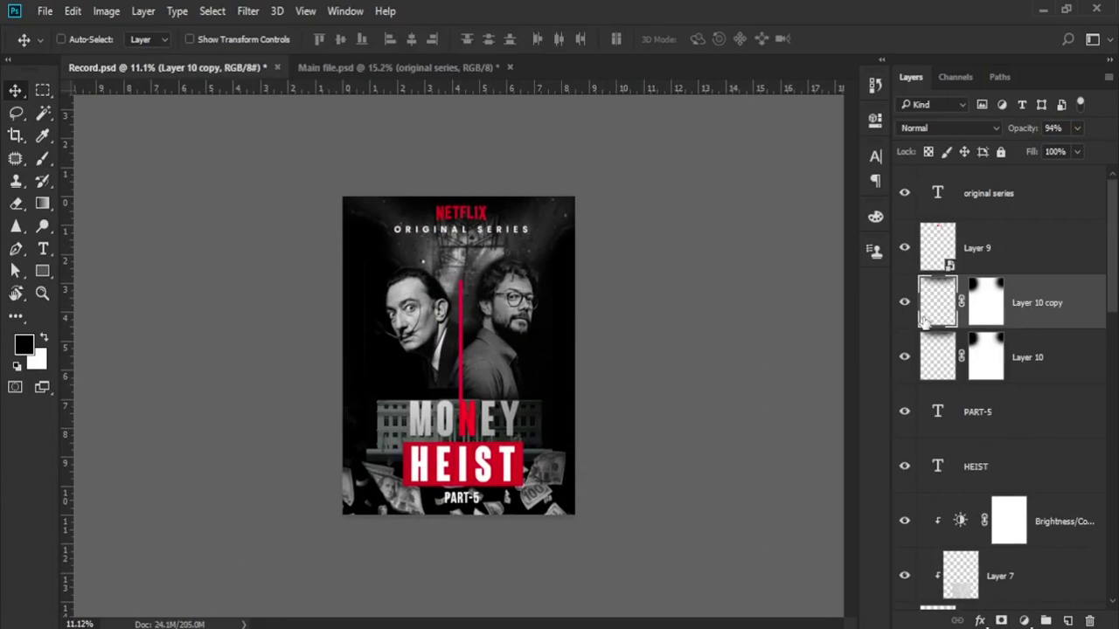
drag(924, 321, 1063, 336)
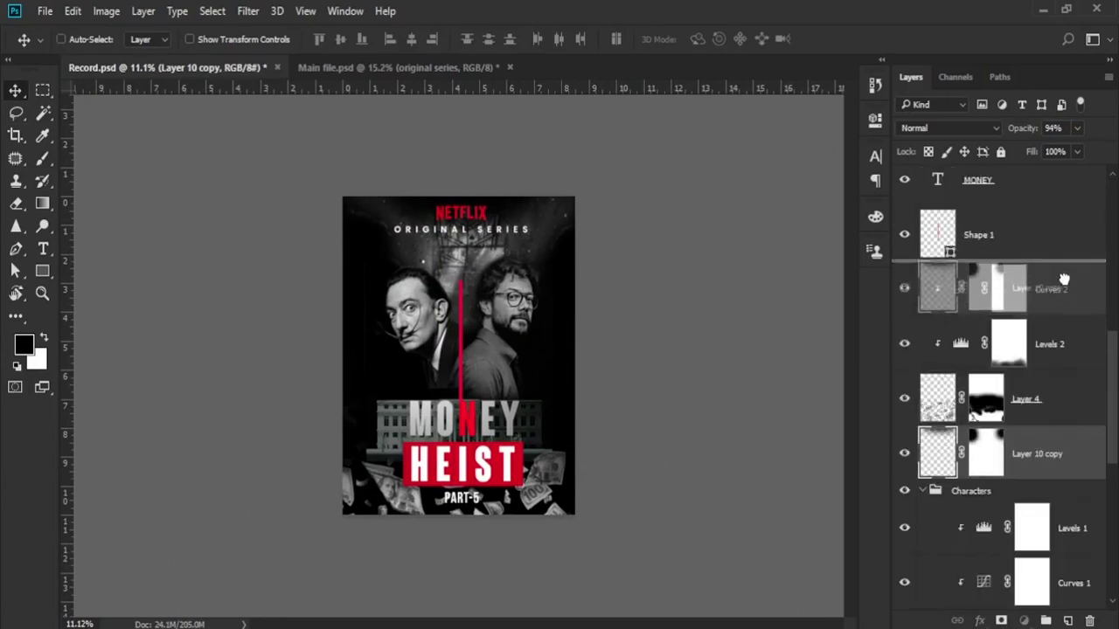
drag(1067, 453, 1014, 263)
key(ctrl+t)
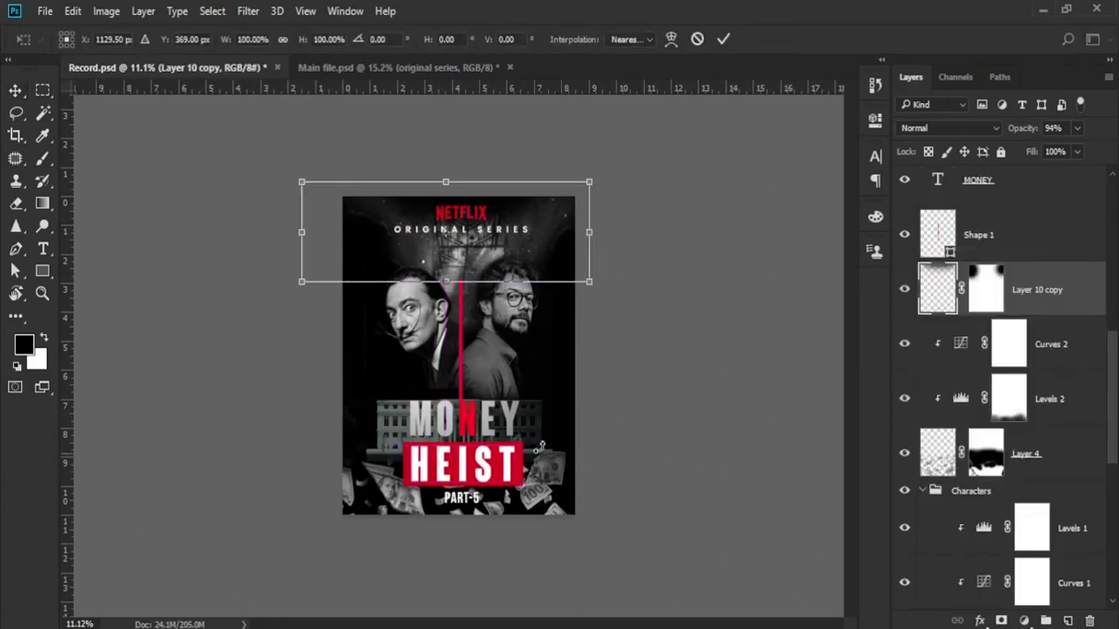
drag(613, 302, 350, 162)
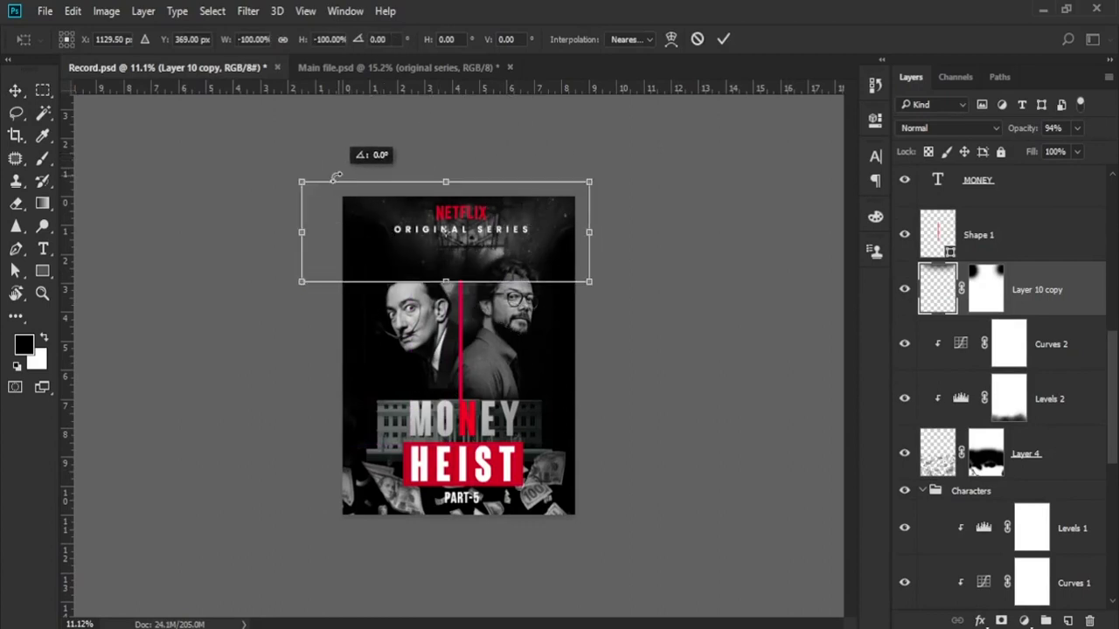
drag(521, 276, 527, 538)
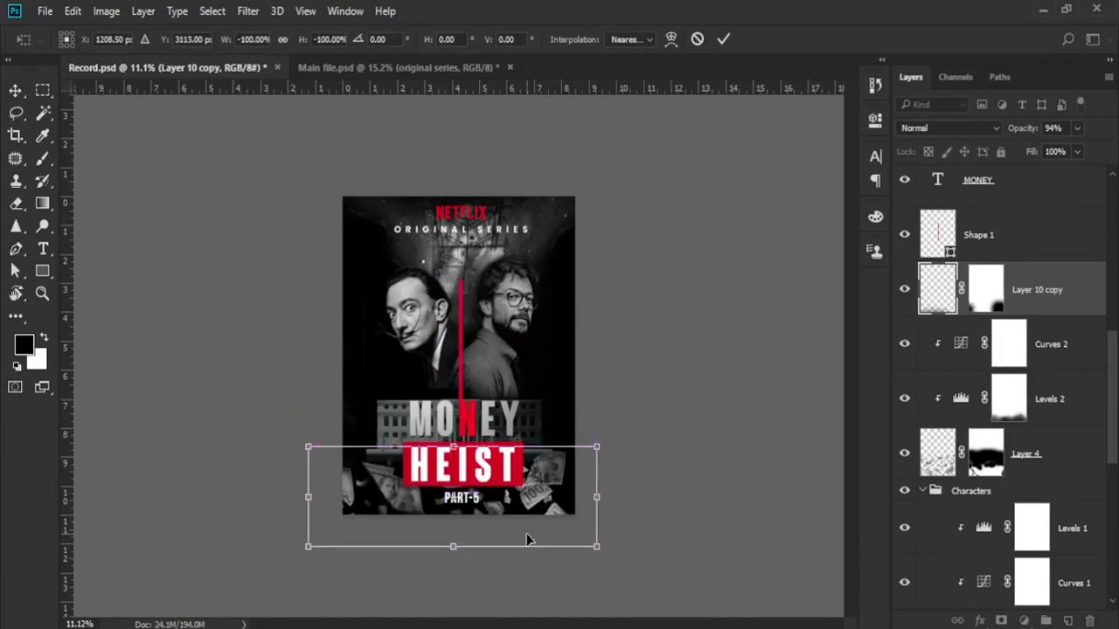
key(Return)
key(ctrl+minus)
scroll(522, 531, down, 2)
scroll(583, 448, up, 5)
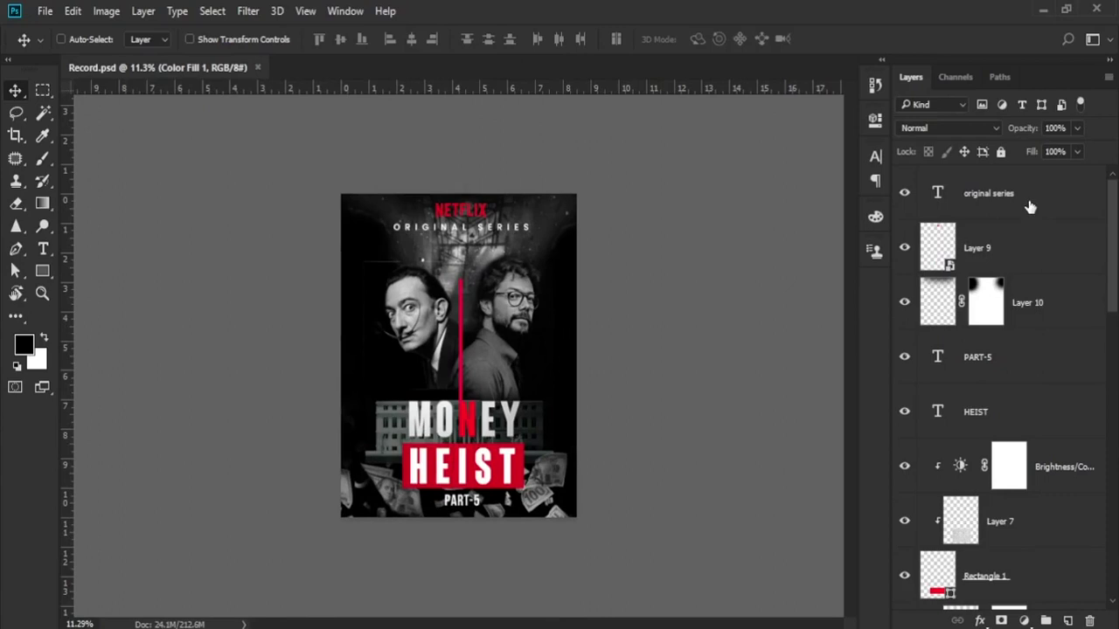
Step: Stamp all poster layers into a new merged top layer and group the originals into Group 1
key(alt+period)
scroll(1115, 335, down, 5)
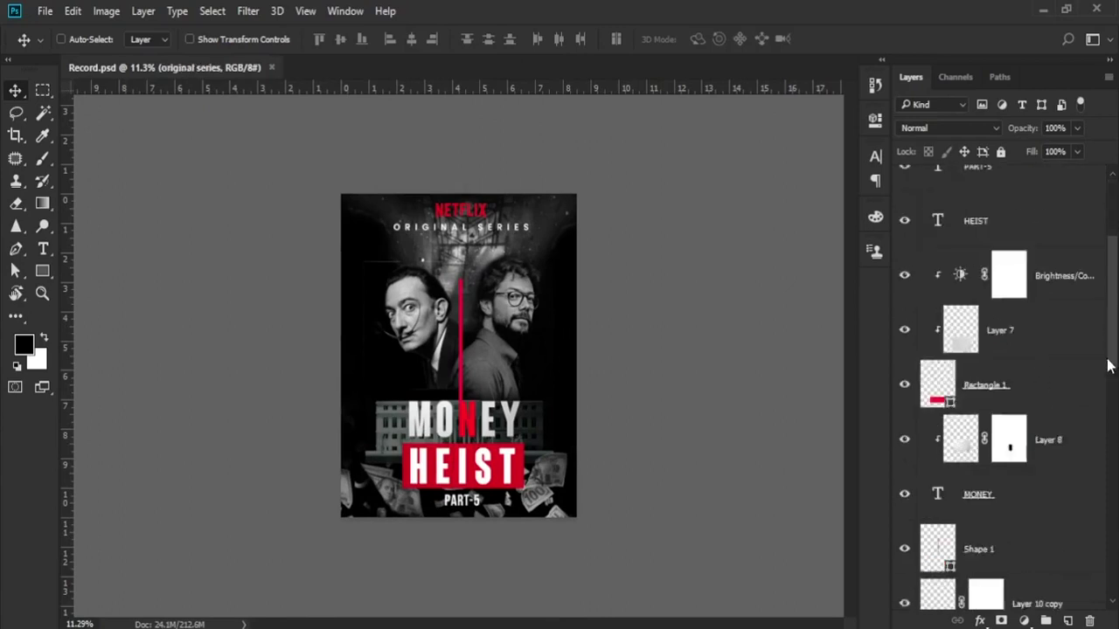
scroll(1115, 335, down, 5)
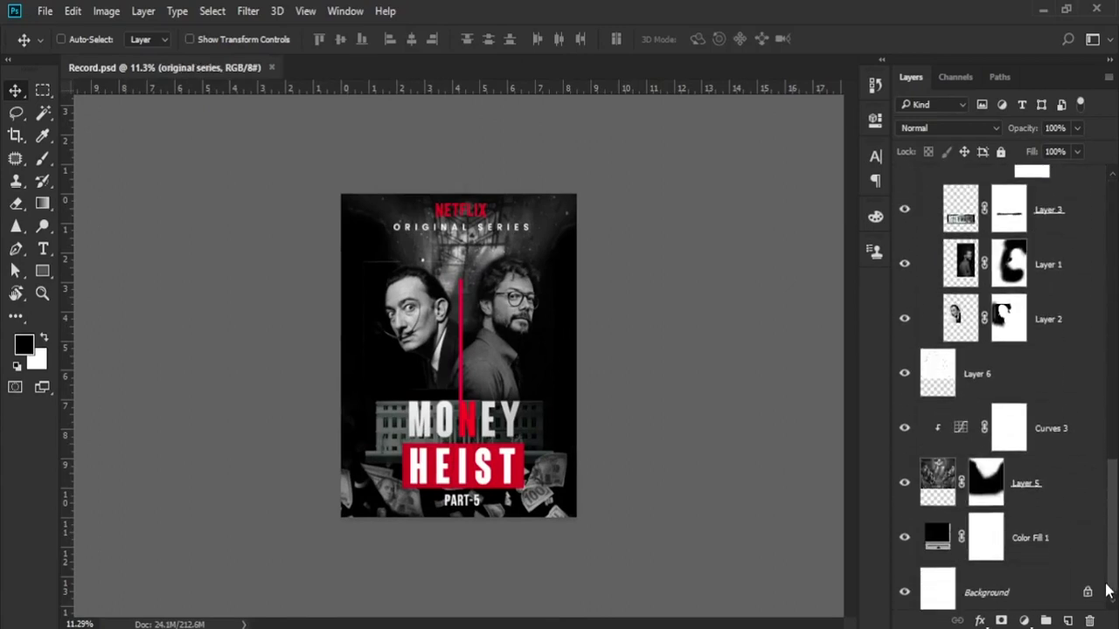
shift+click(1062, 536)
key(ctrl+alt+e)
scroll(1059, 496, up, 5)
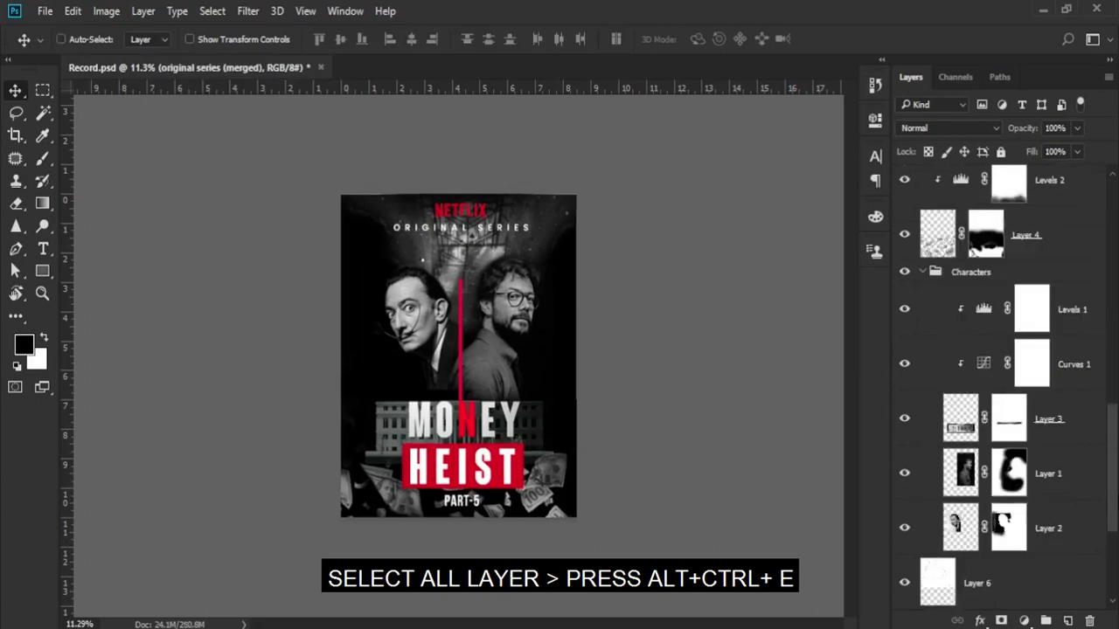
scroll(1108, 266, up, 10)
shift+click(1005, 256)
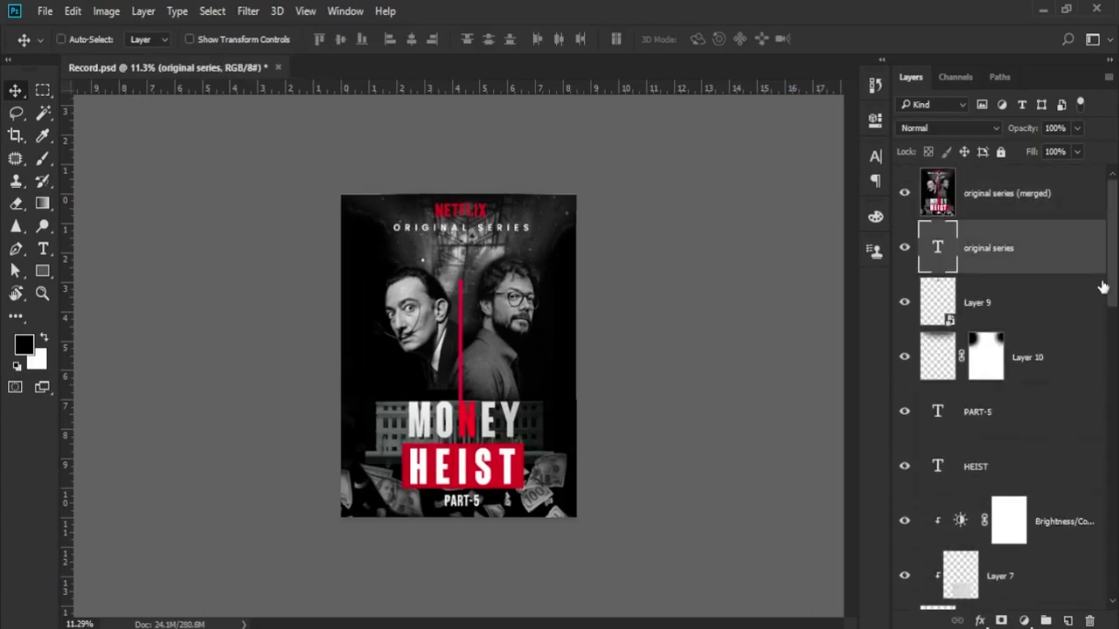
scroll(1084, 542, down, 10)
key(ctrl+g)
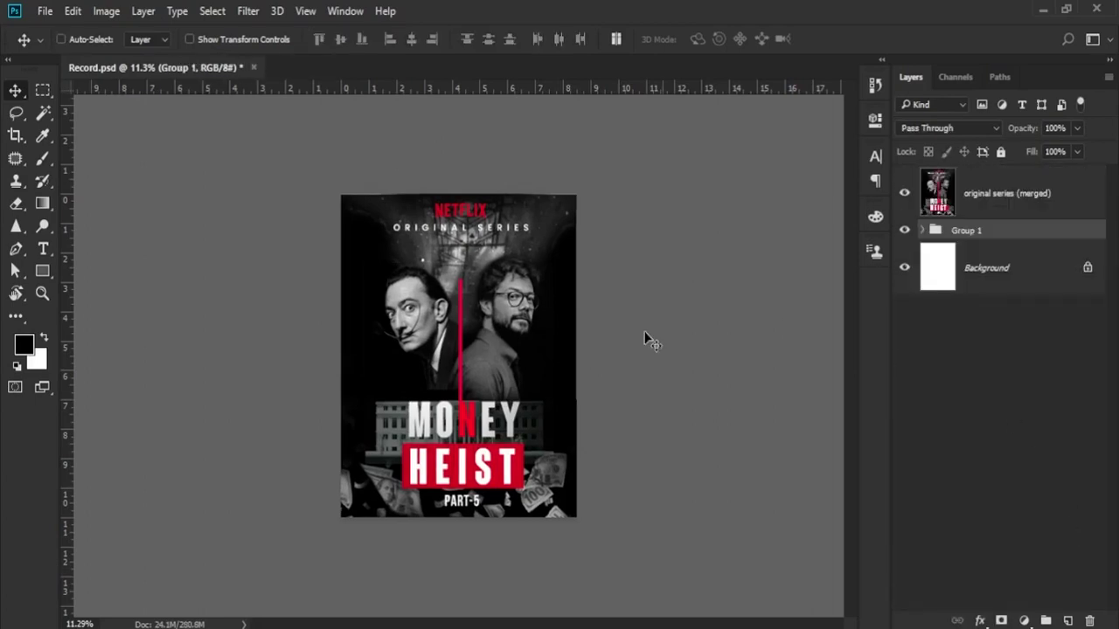
key(alt+bracketright)
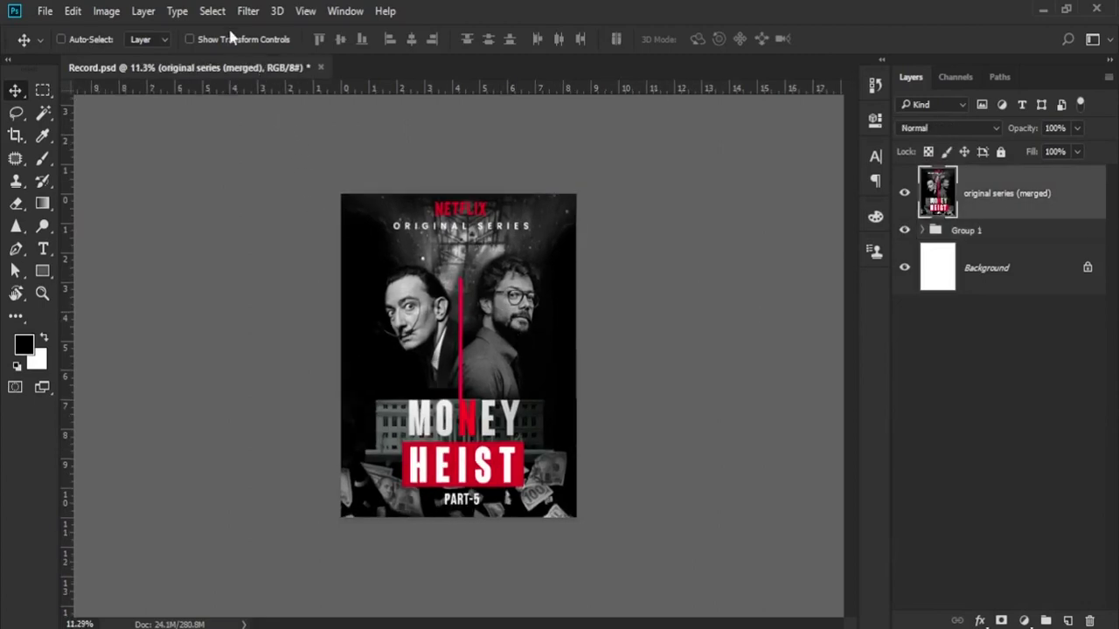
Step: Grade the merged layer in Camera Raw with Whites -45, Clarity +28, Vibrance +25, Saturation +32
click(247, 11)
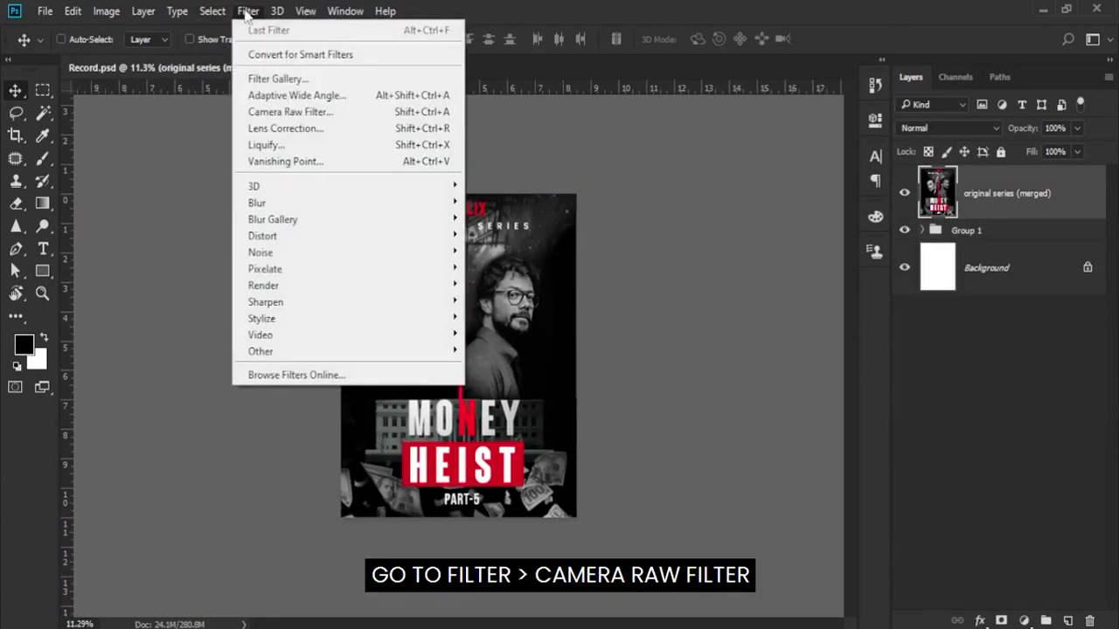
click(282, 111)
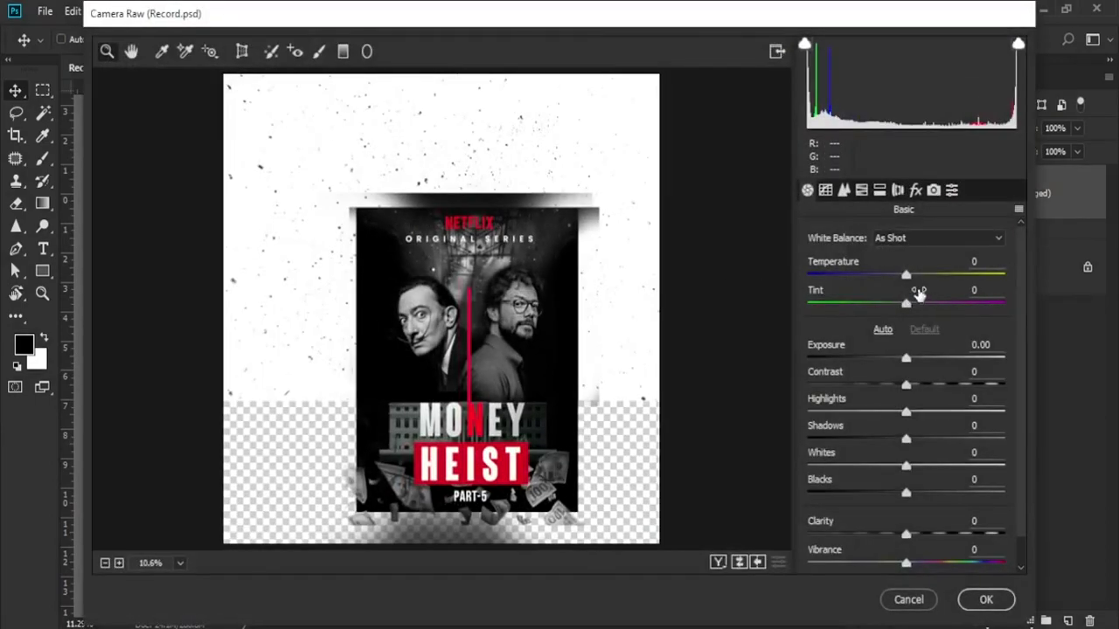
click(981, 260)
text(7)
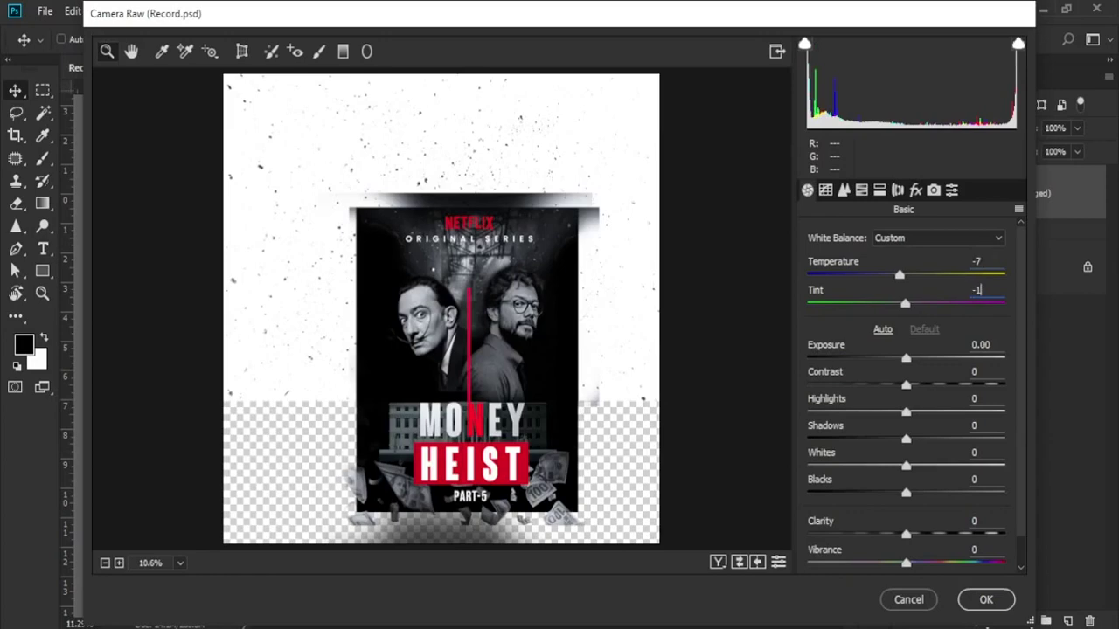
text(0)
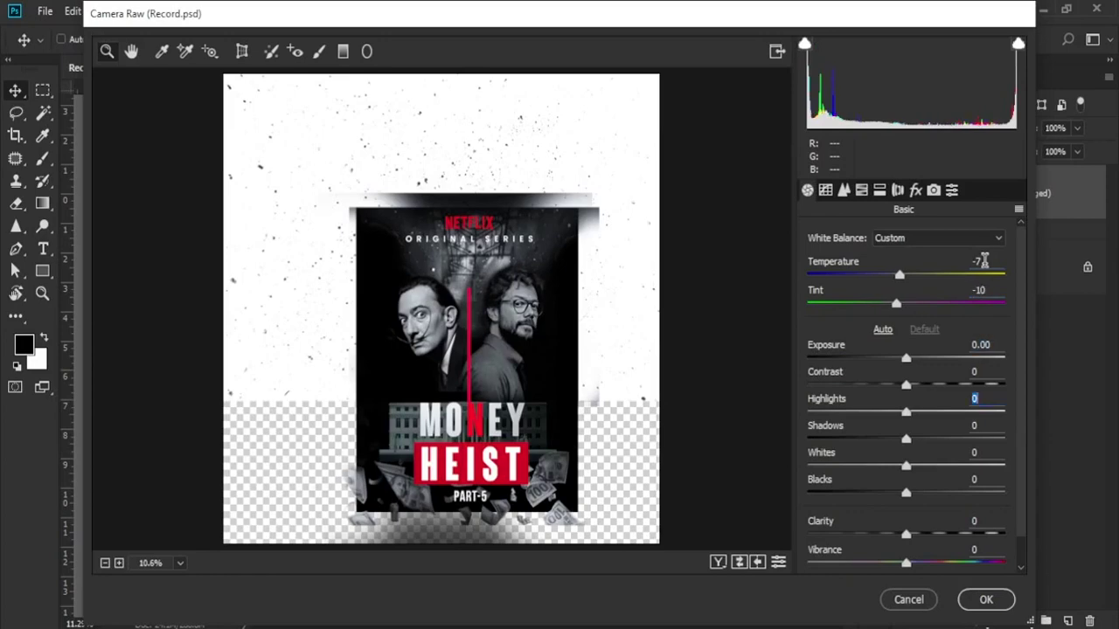
text(0)
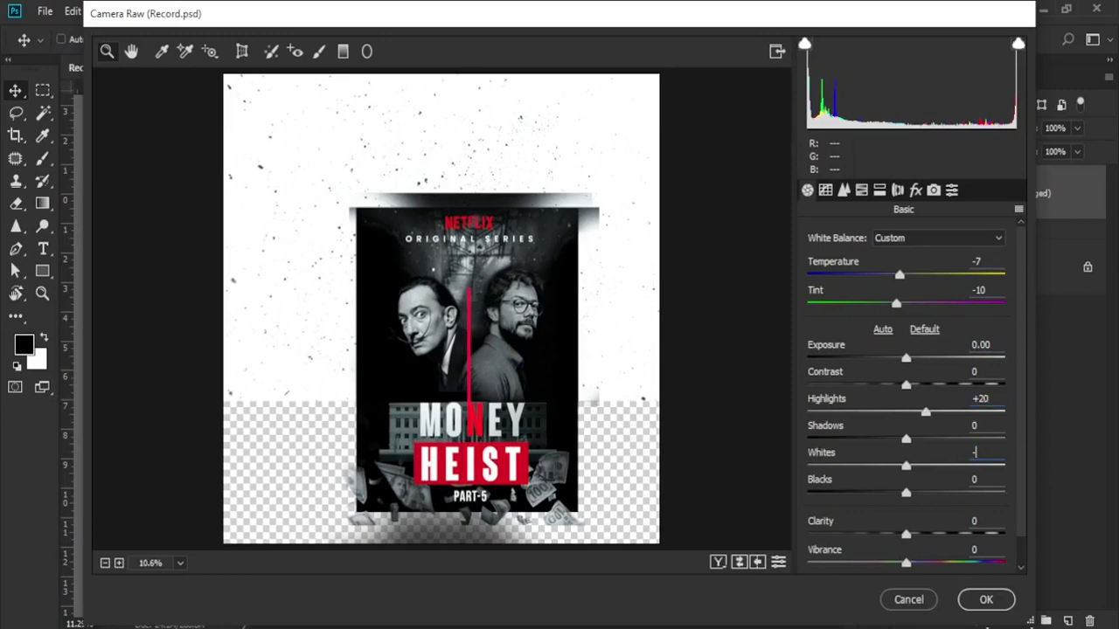
text(45)
key(Tab)
key(Tab)
text(28)
key(Tab)
text(25)
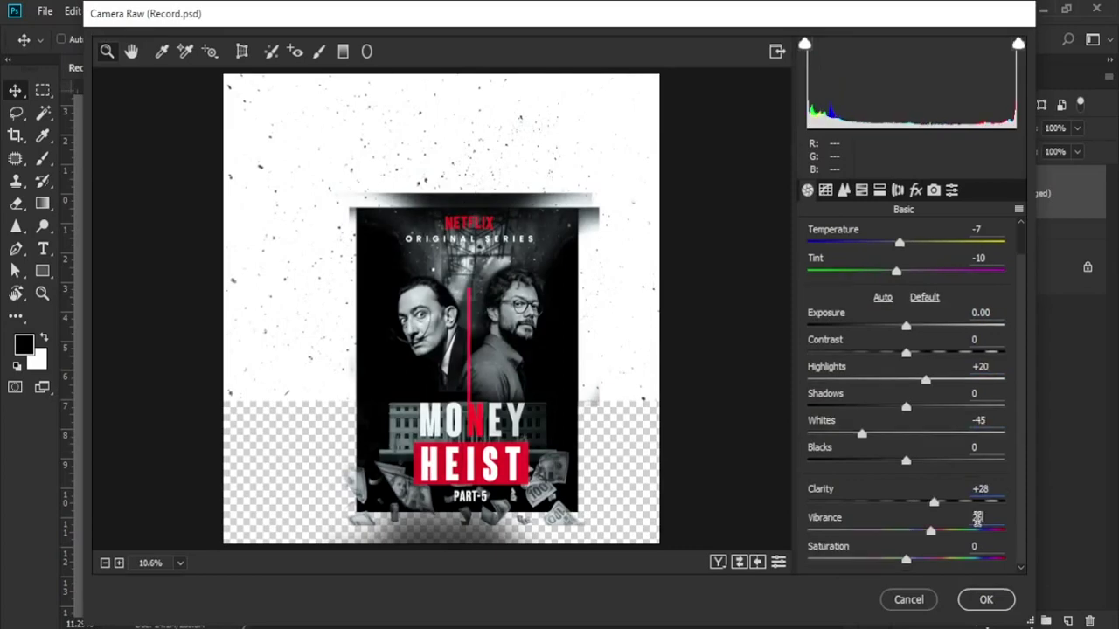
key(Tab)
text(32)
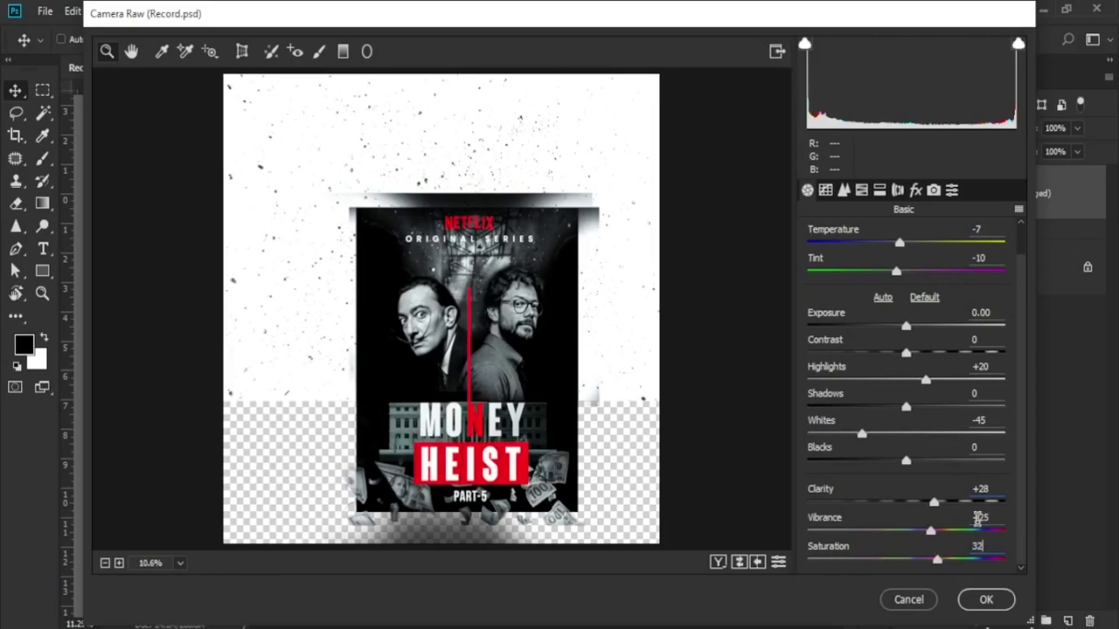
click(983, 601)
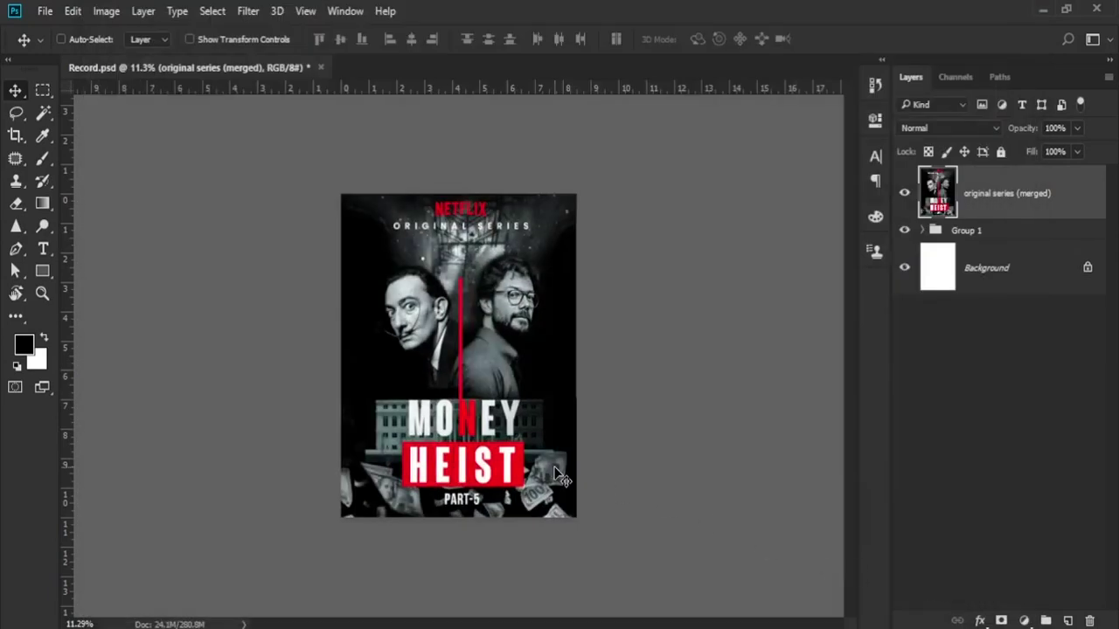
scroll(557, 473, up, 1)
scroll(556, 473, up, 1)
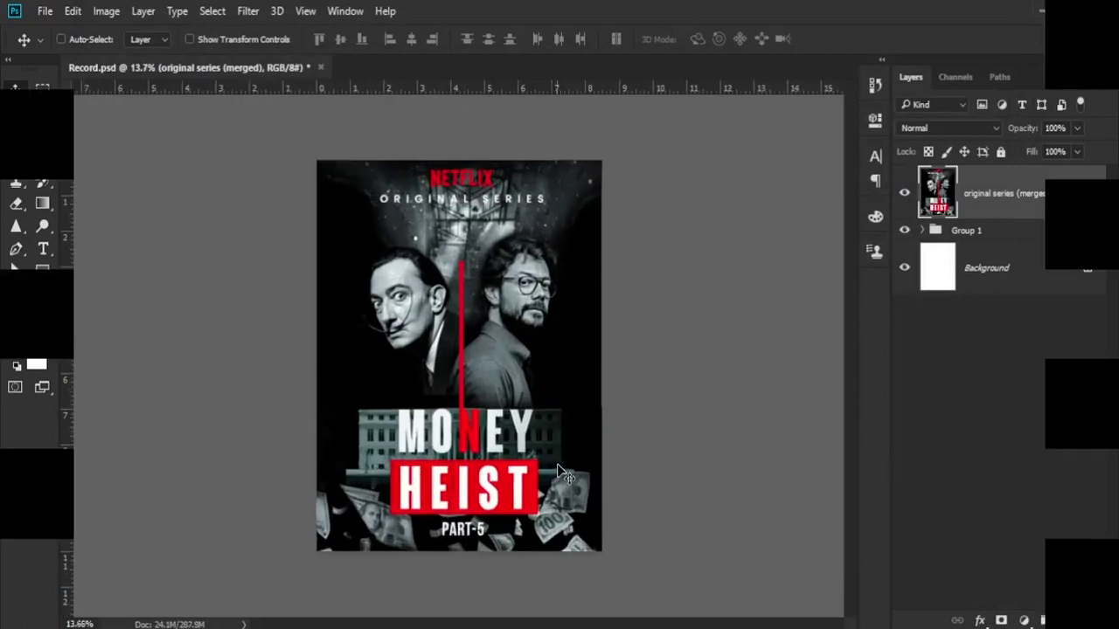